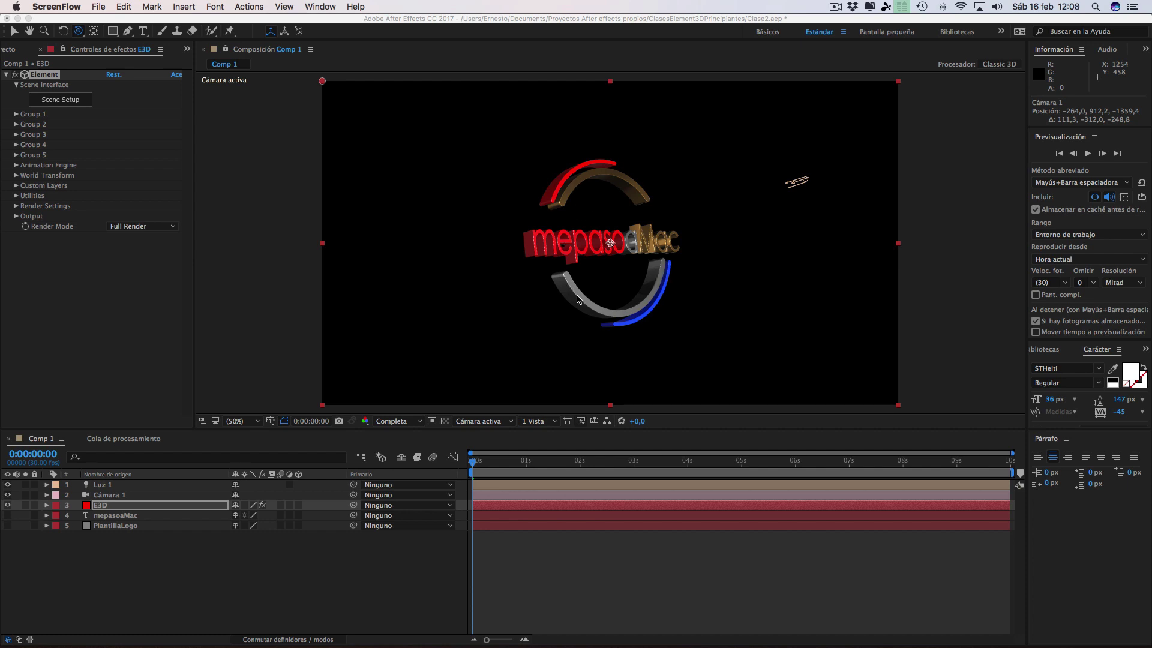
- Orbit Cámara 1 to a frontal view of the mepasoaMac letters and rings, toggling magnification between 50% and 100%
click(79, 33)
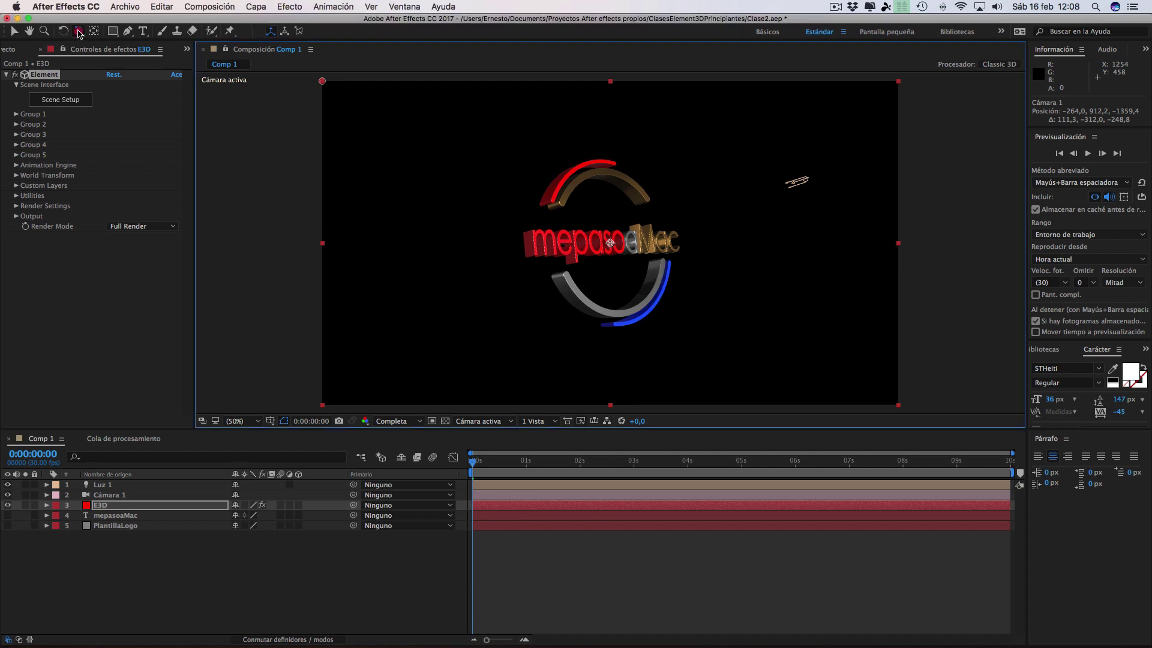
mouse_move(806, 207)
mouse_down()
mouse_move(750, 210)
mouse_move(576, 178)
mouse_move(659, 272)
mouse_up()
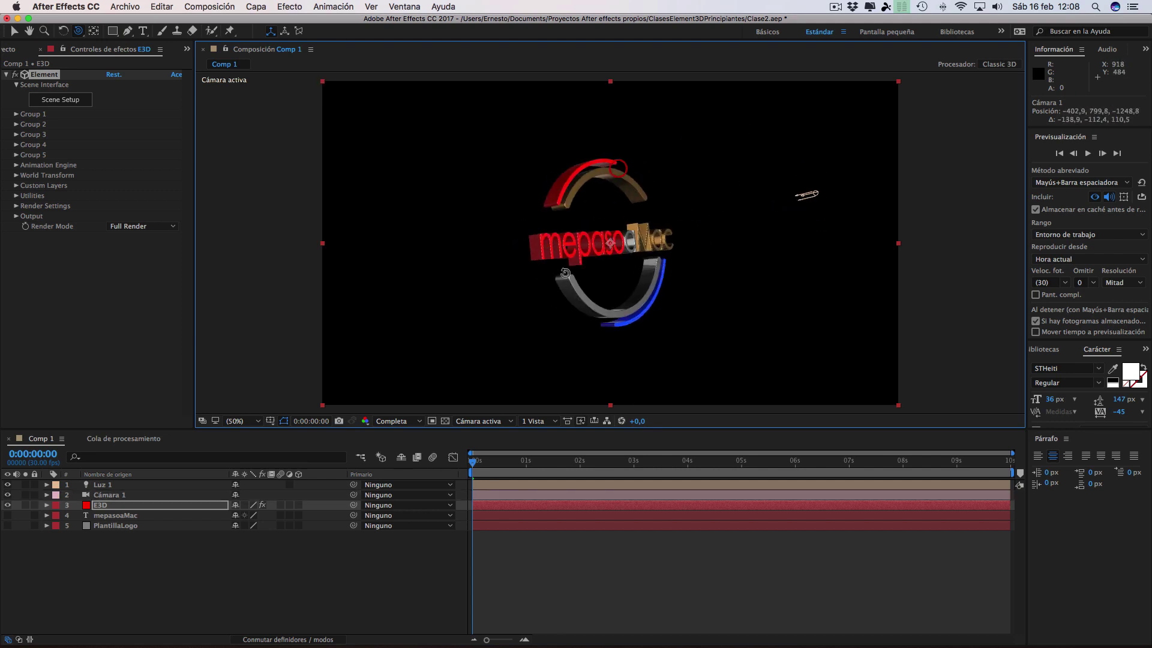
key(slash)
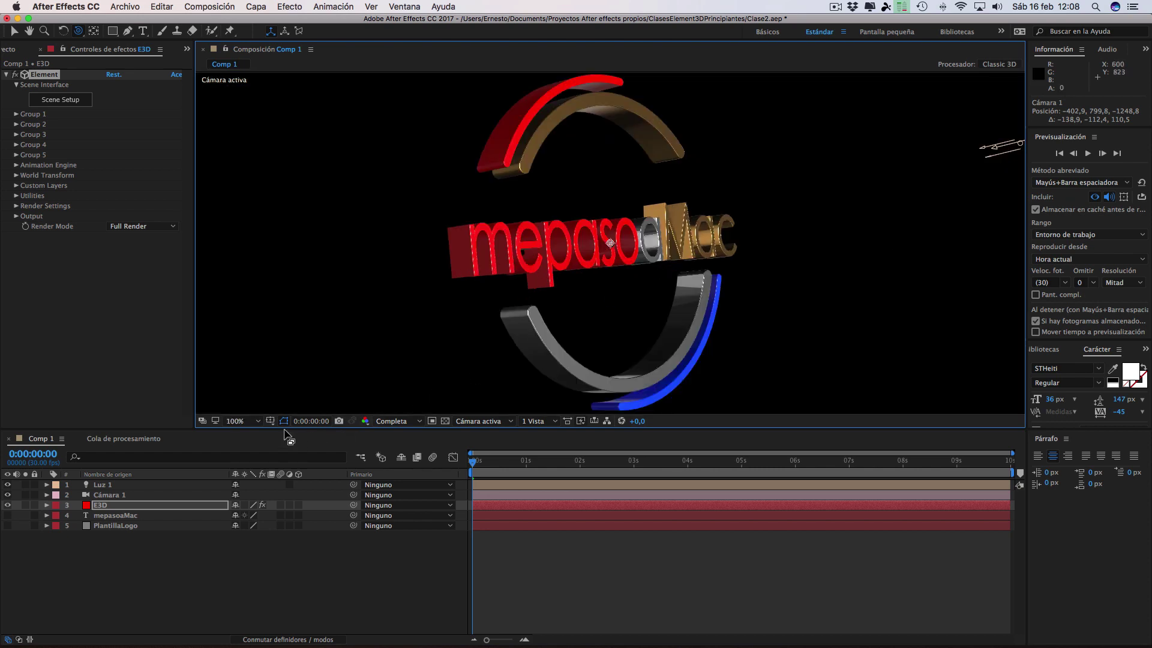
drag(755, 289, 716, 315)
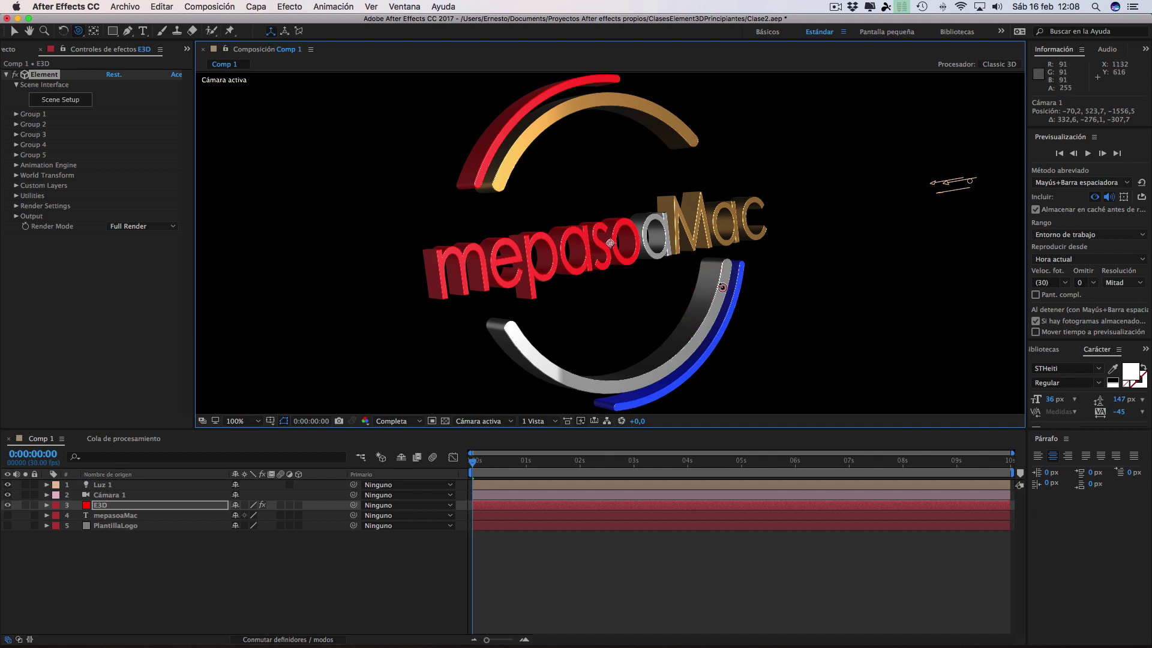
drag(723, 287, 447, 286)
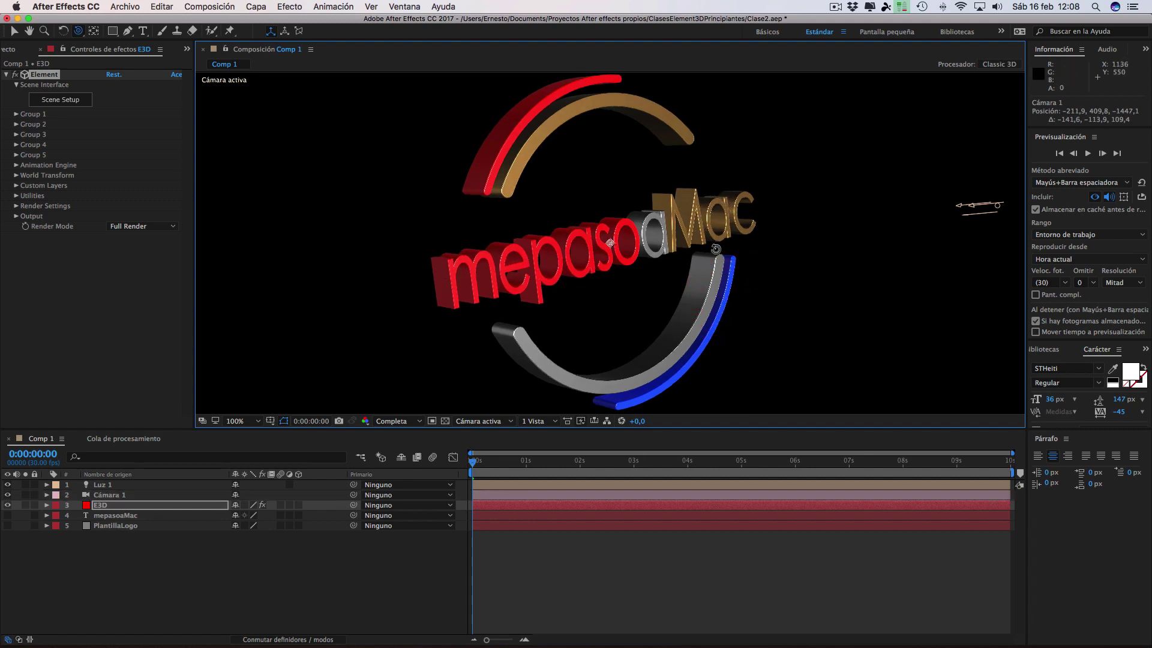
key(period)
key(comma)
key(comma)
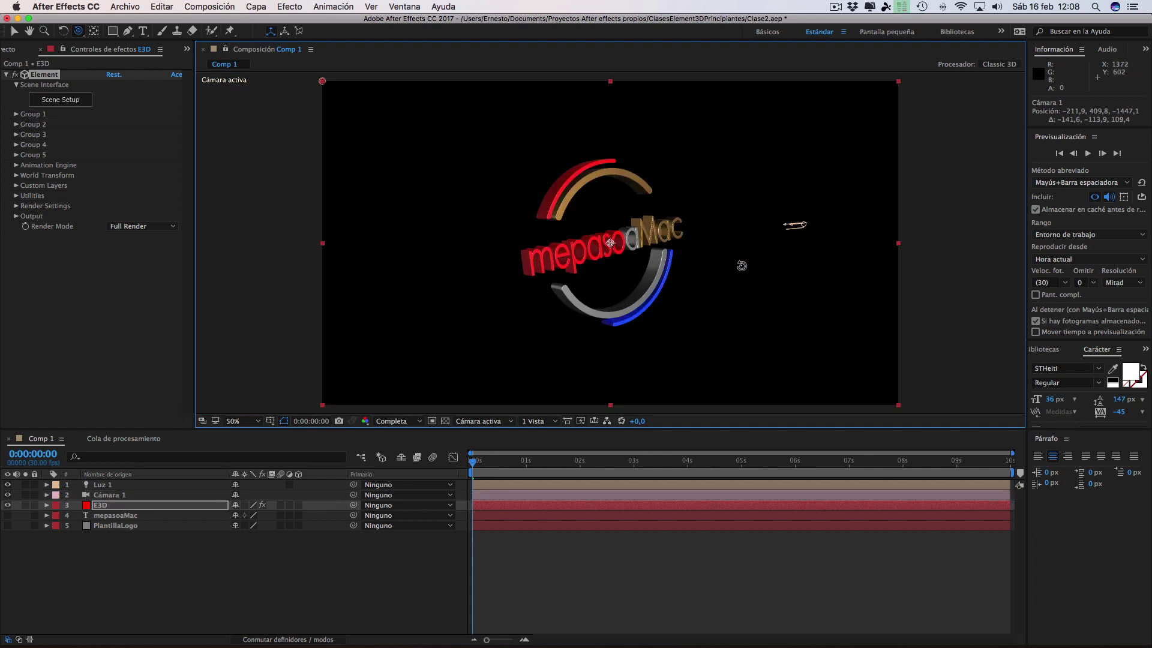
mouse_move(742, 266)
mouse_down()
mouse_move(728, 266)
mouse_move(739, 257)
mouse_up()
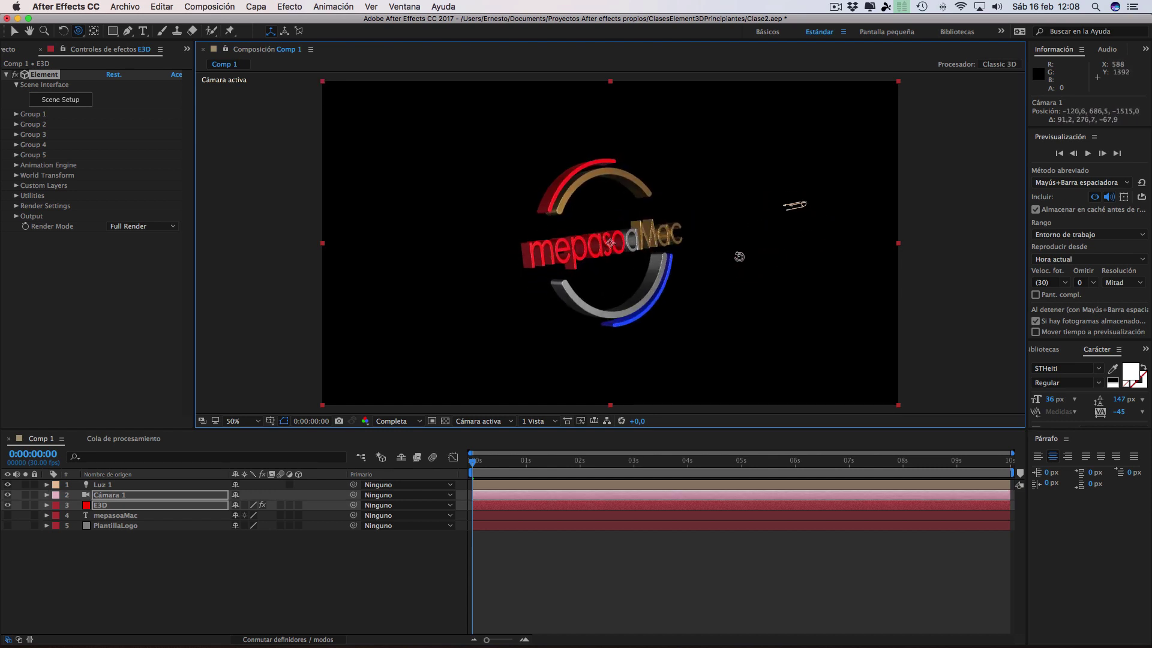
key(period)
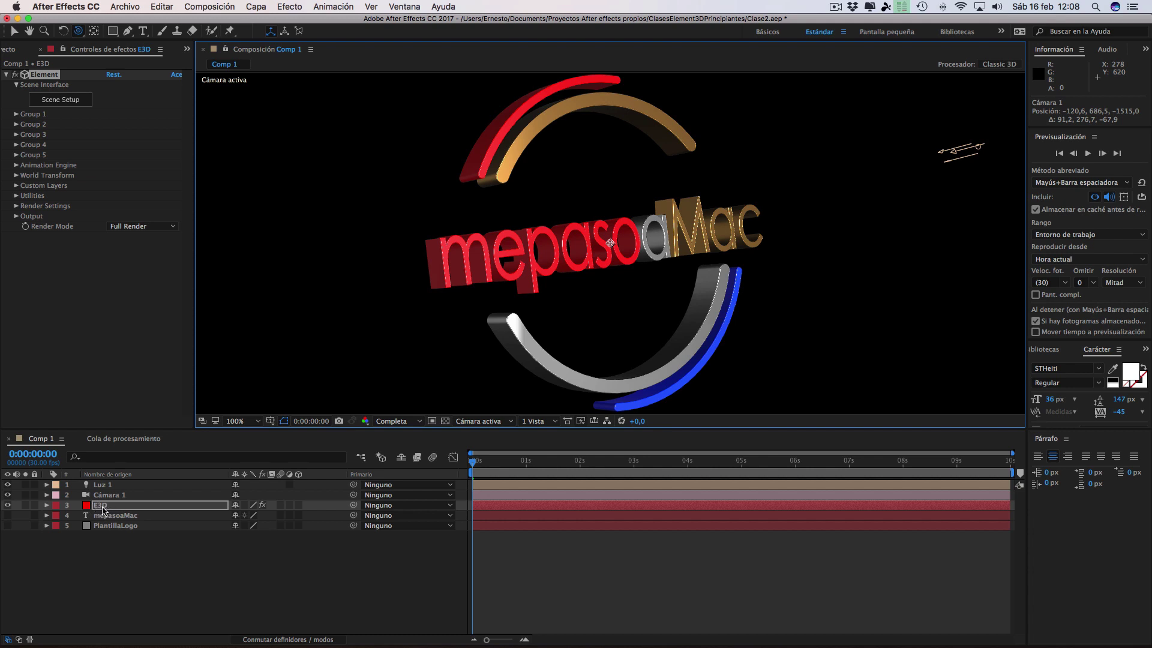
- Turn on Enhanced Multisampling in Element's Output settings
click(16, 217)
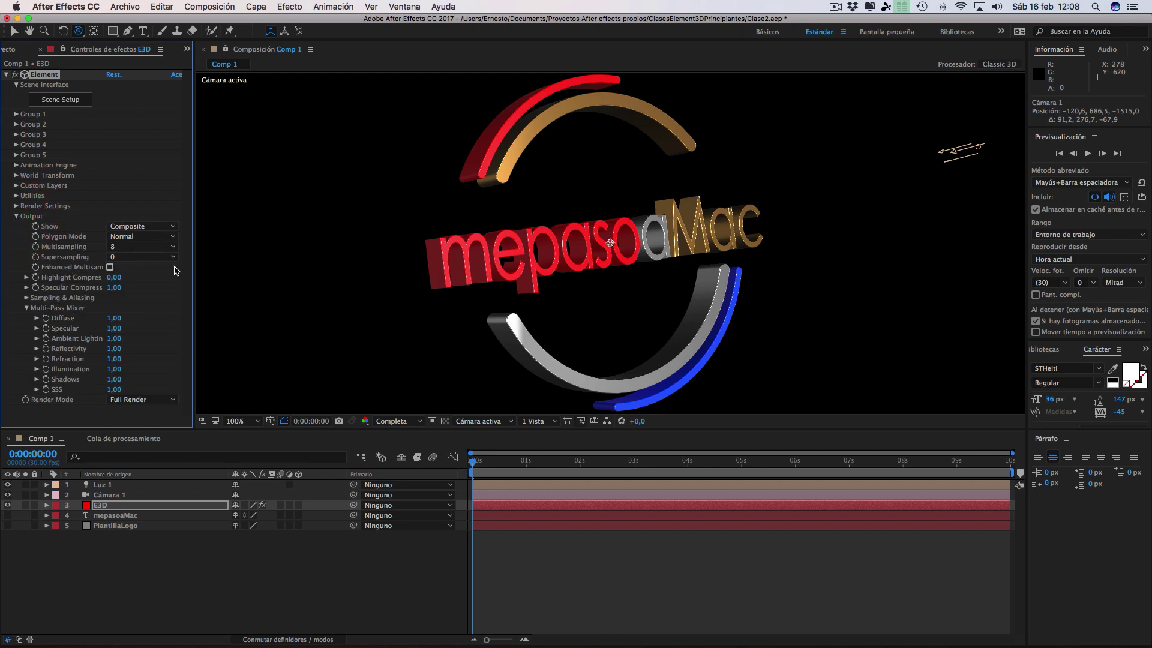
drag(194, 265, 218, 265)
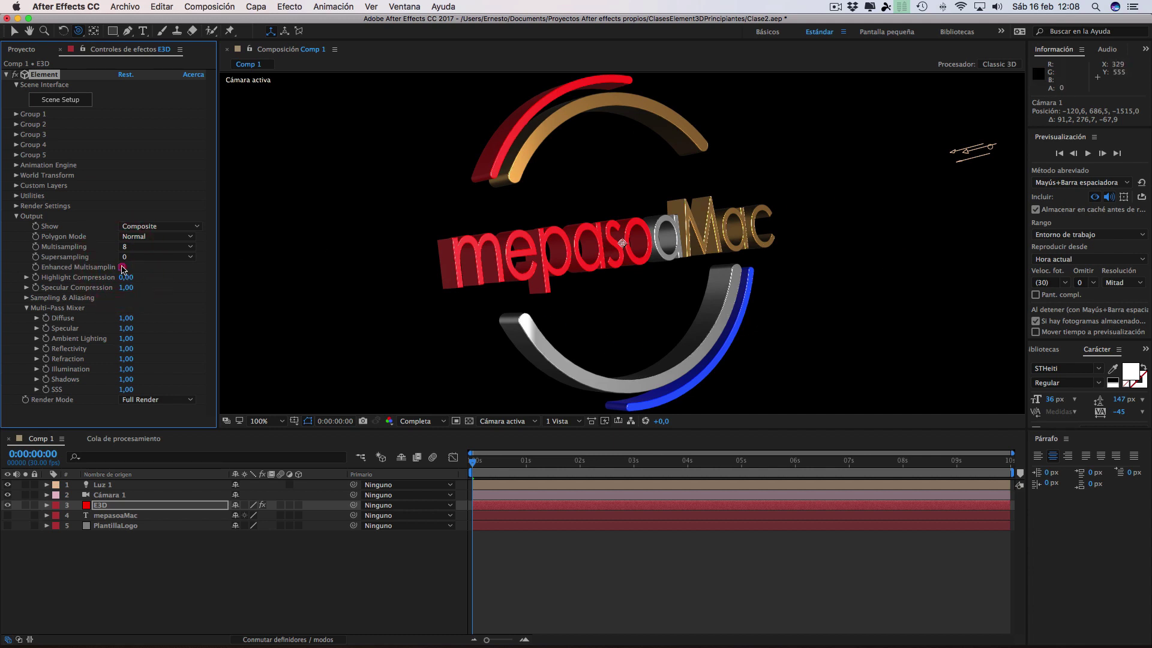
click(121, 268)
- Orbit the camera up at the logo and zoom in to inspect the smoothed edges
mouse_move(719, 265)
mouse_down()
mouse_move(755, 277)
mouse_move(737, 360)
mouse_up()
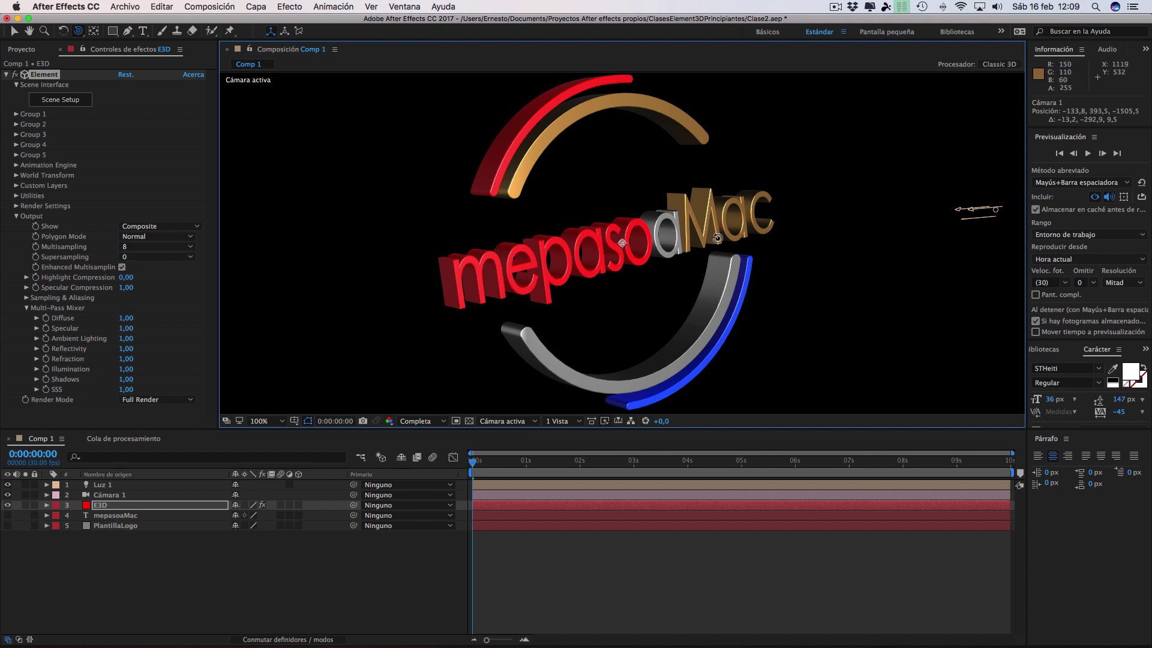
mouse_move(720, 264)
mouse_down()
mouse_move(750, 258)
mouse_move(711, 211)
mouse_move(929, 232)
mouse_move(719, 237)
mouse_move(691, 309)
mouse_move(705, 311)
mouse_up()
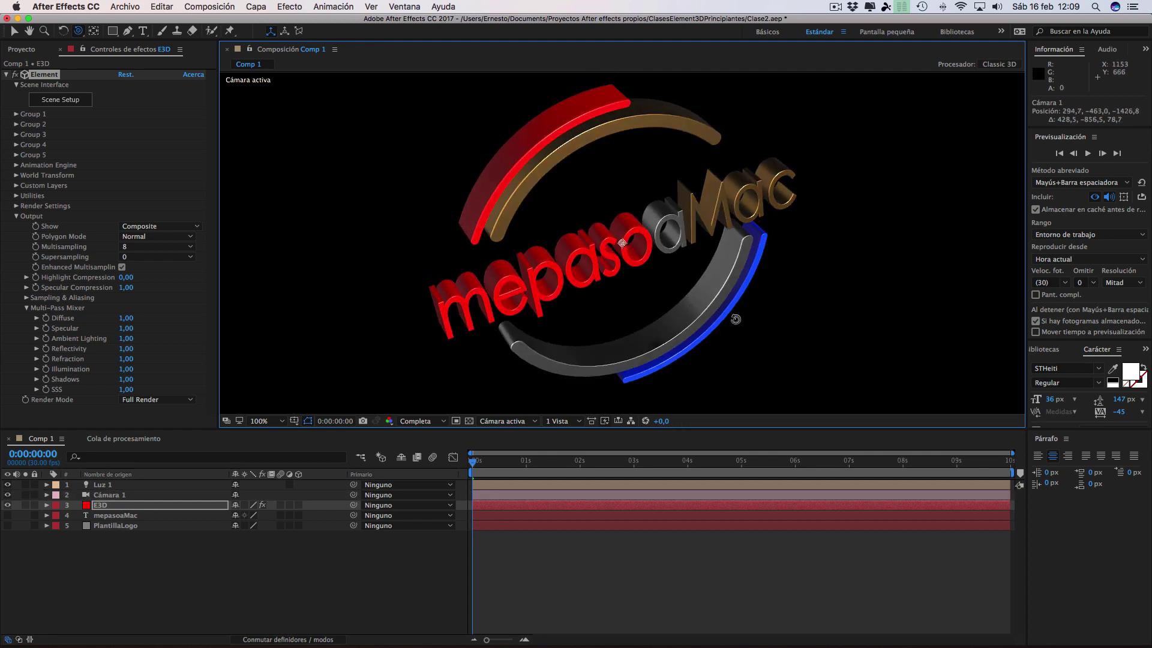
mouse_move(736, 319)
mouse_down()
mouse_move(723, 268)
mouse_move(752, 316)
mouse_move(842, 219)
mouse_move(751, 232)
mouse_up()
scroll(751, 232, up, 4)
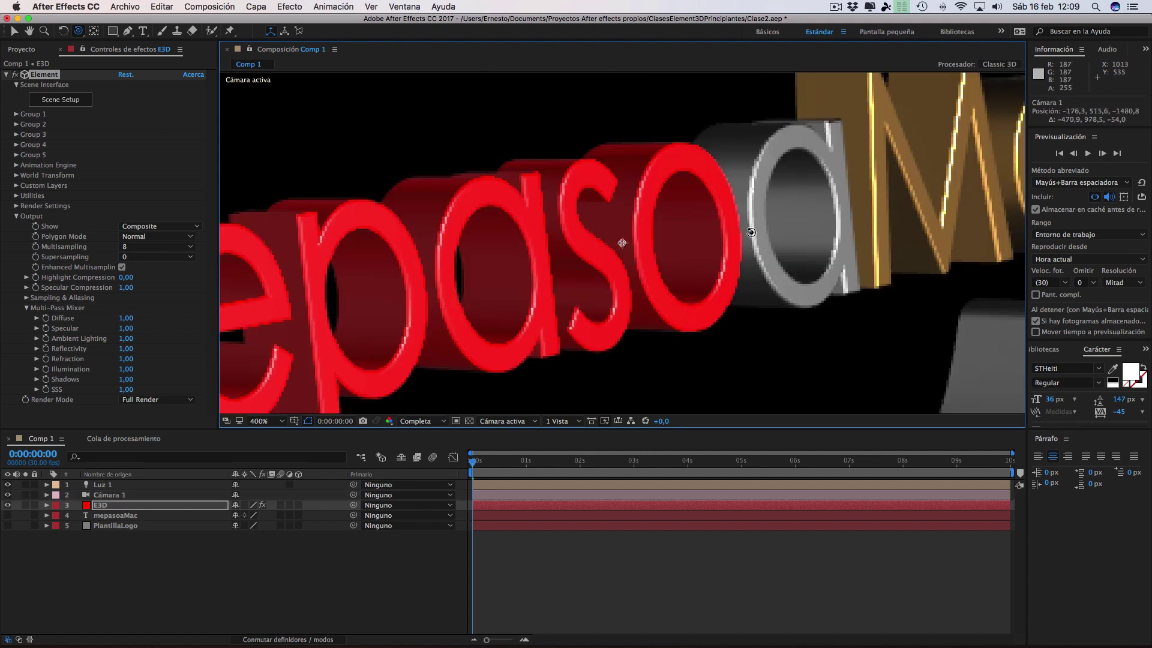
scroll(751, 232, down, 4)
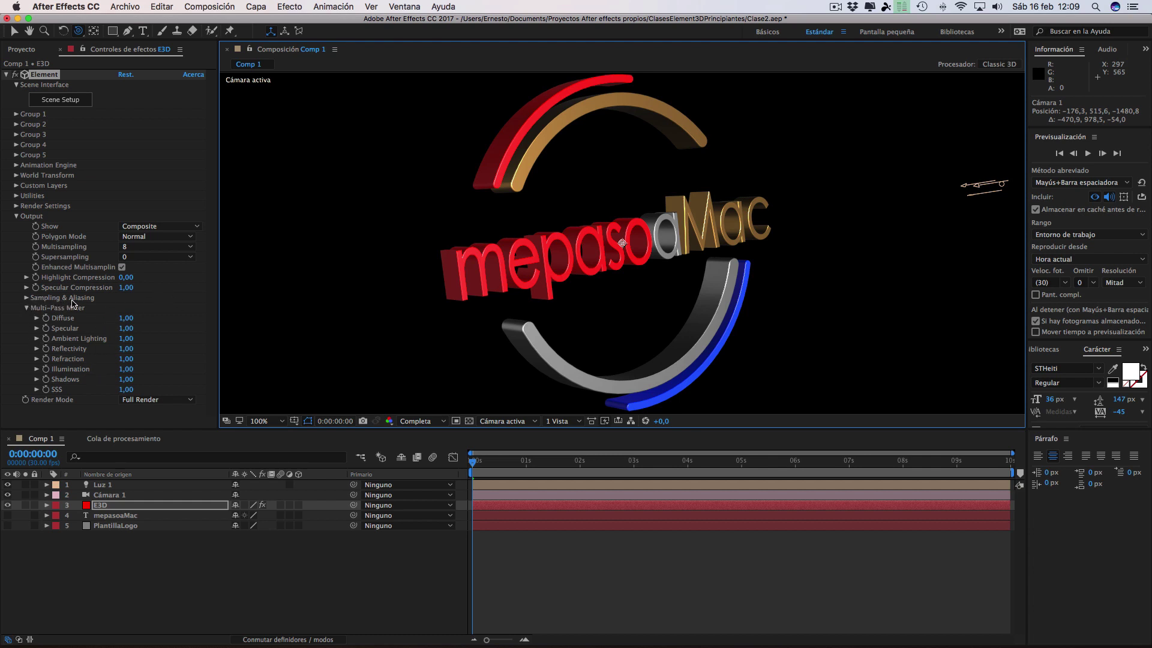
- Set FXAA Smoothing under Sampling & Aliasing to 2
click(27, 298)
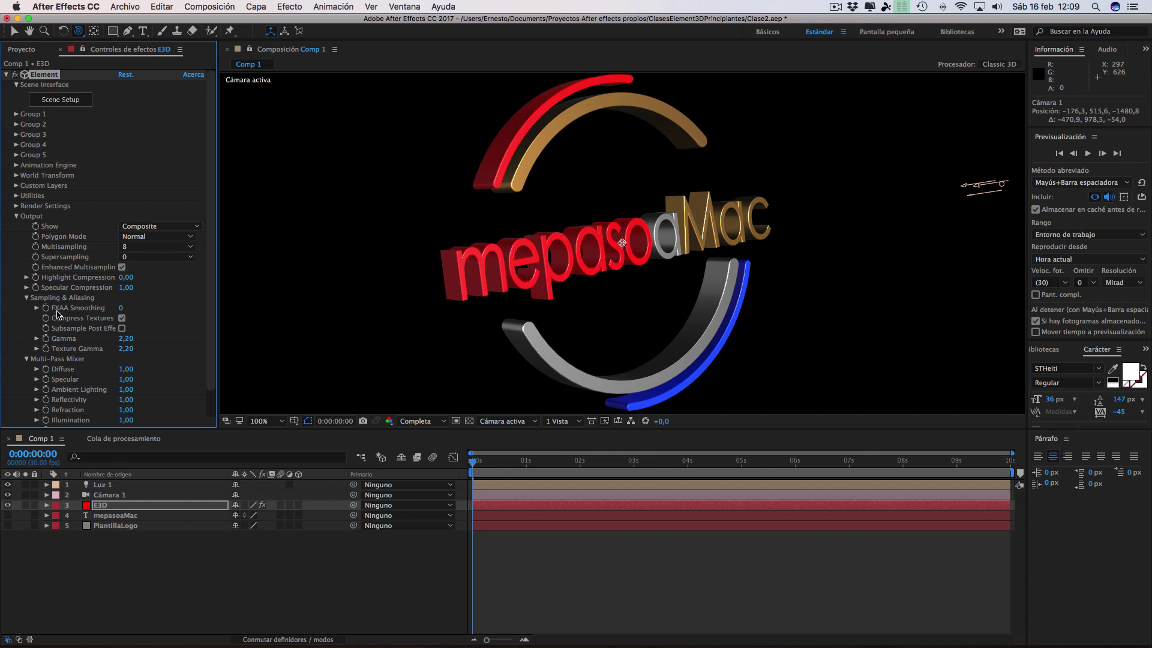
click(121, 318)
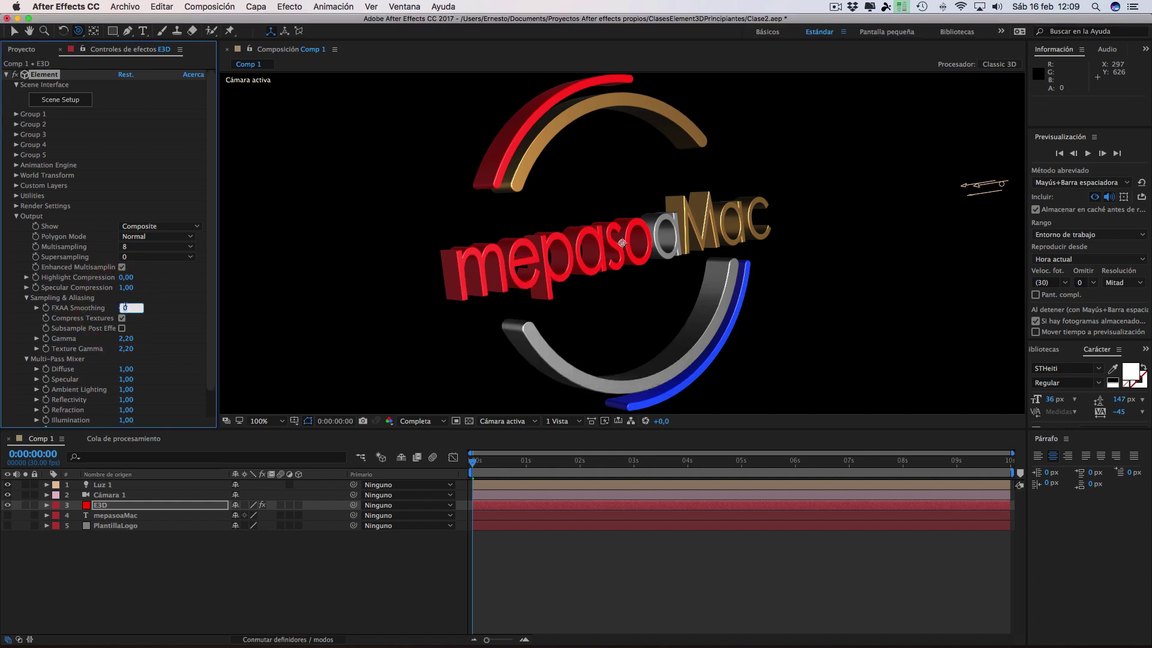
text(2)
click(572, 246)
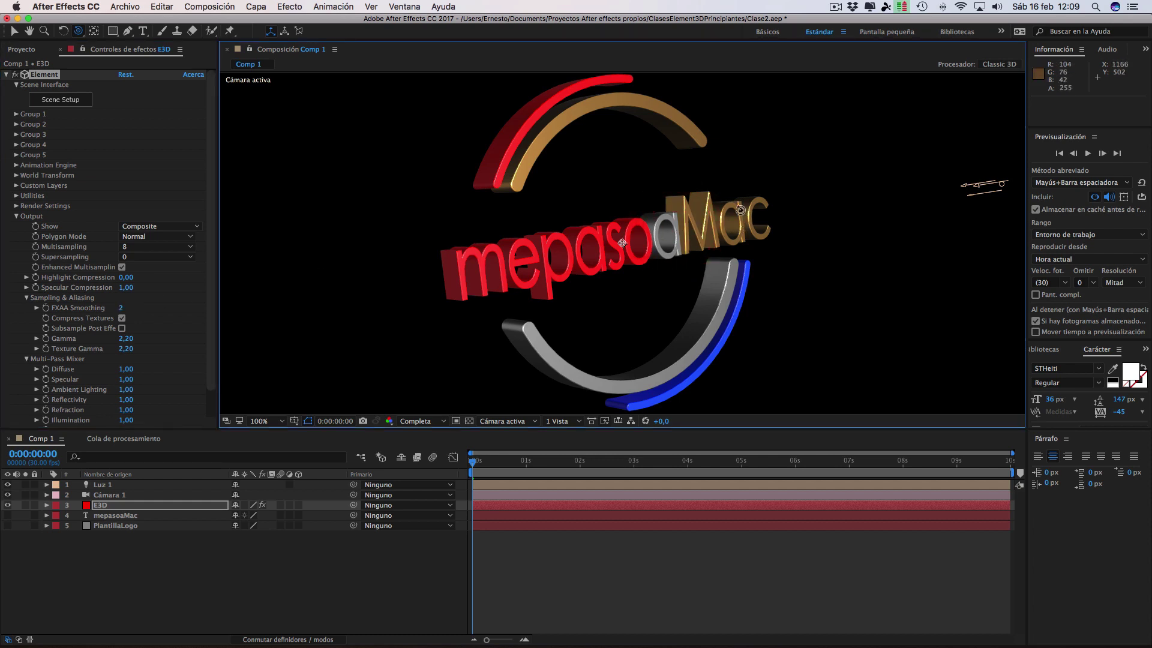
- Orbit the camera around the logo to compare the FXAA result from several angles
mouse_move(586, 278)
mouse_down()
mouse_move(648, 308)
mouse_move(694, 364)
mouse_move(766, 341)
mouse_move(767, 302)
mouse_move(760, 348)
mouse_up()
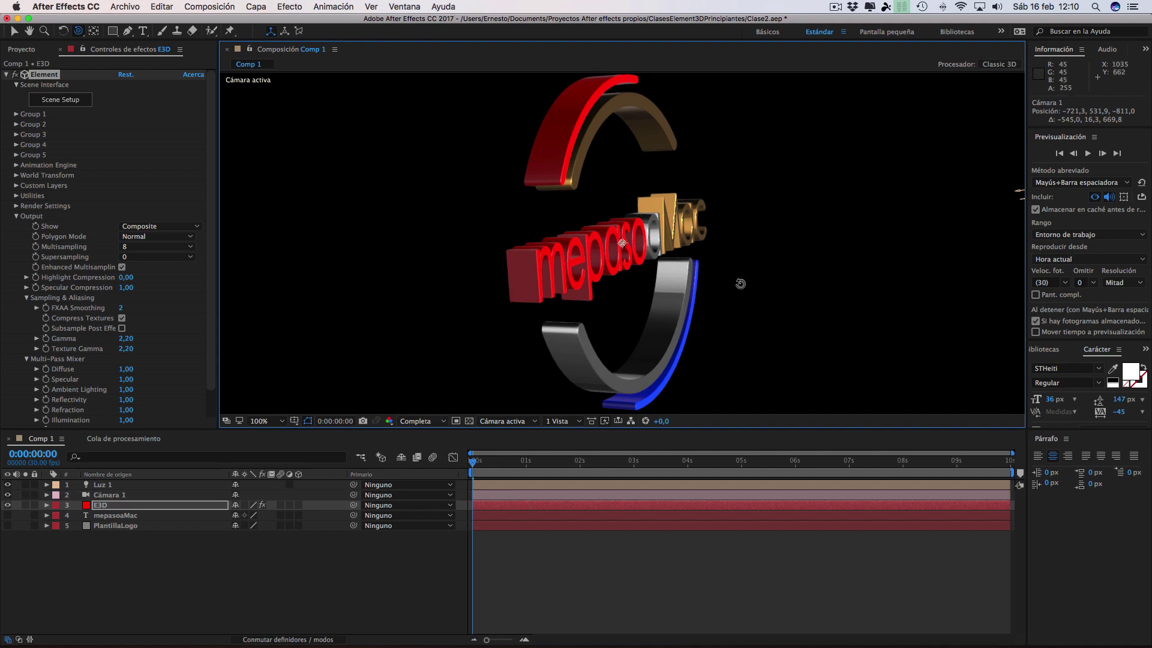
drag(759, 266, 706, 256)
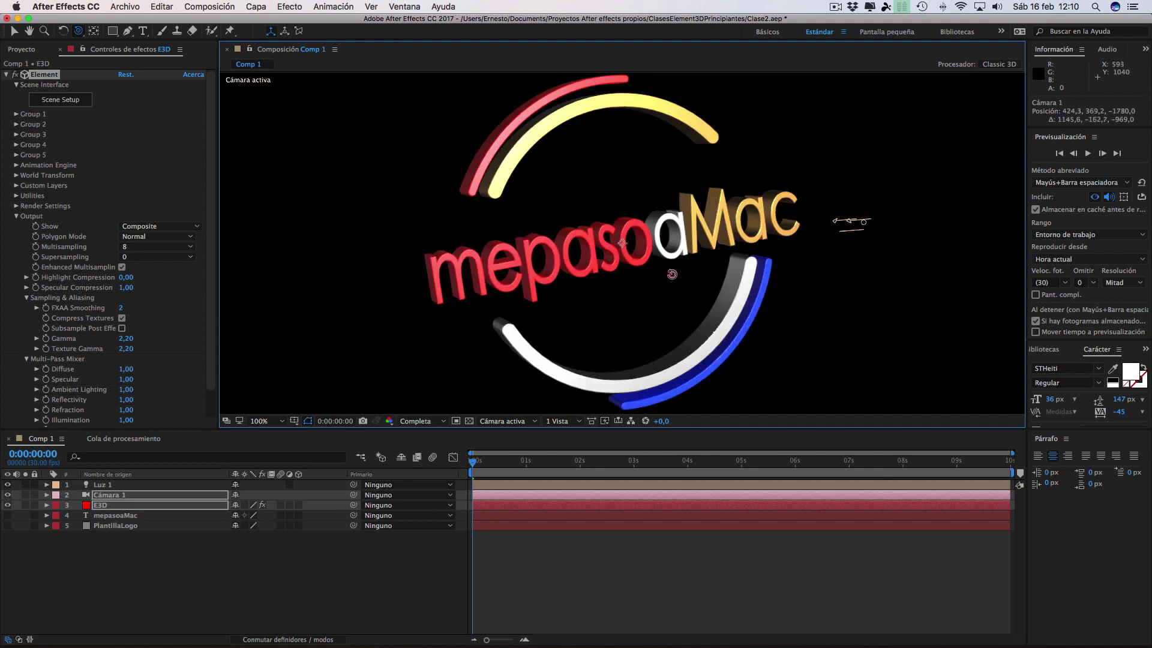
scroll(707, 256, down, 2)
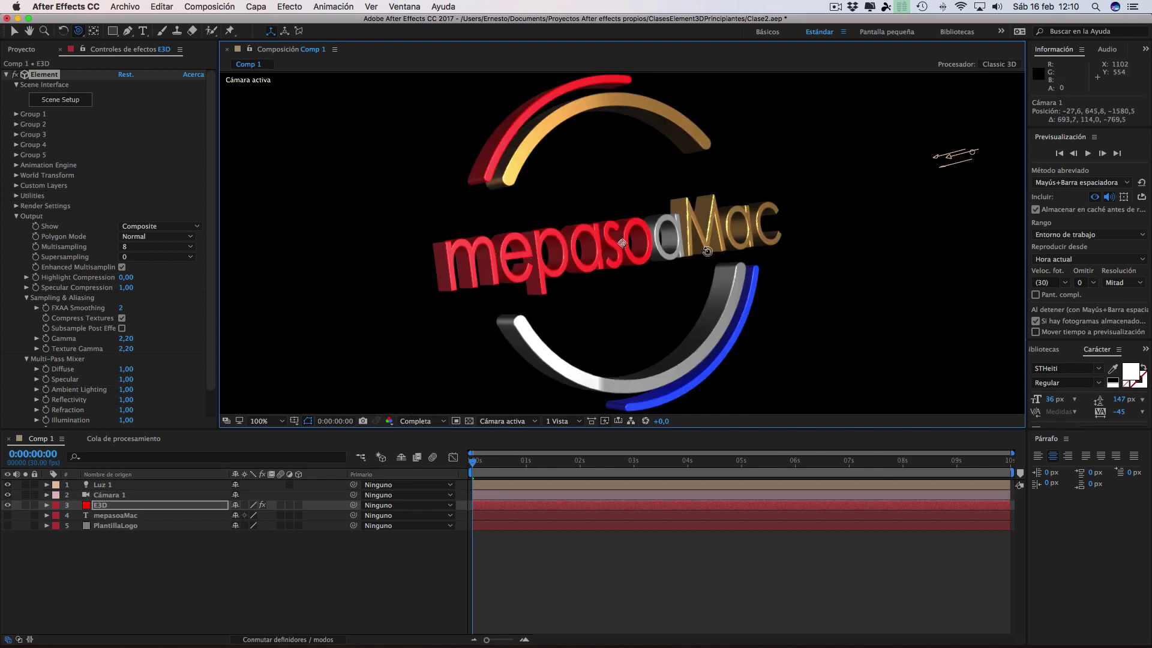
drag(696, 278, 690, 300)
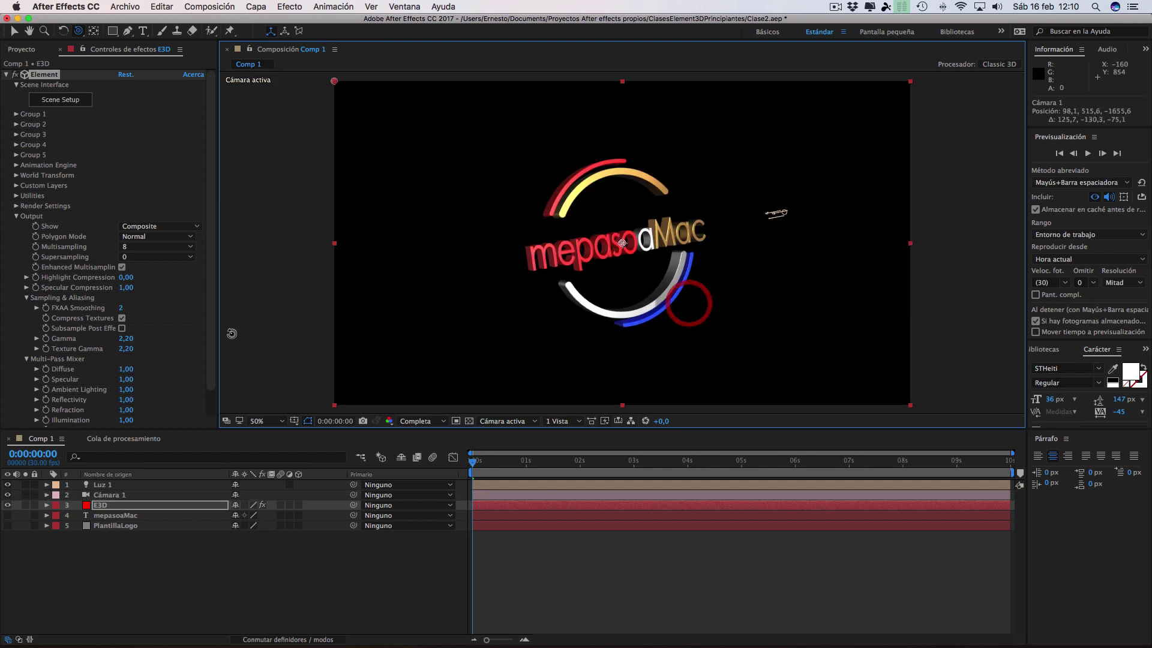
- Return FXAA Smoothing to 0 and orbit again to compare edge quality
click(120, 309)
text(0)
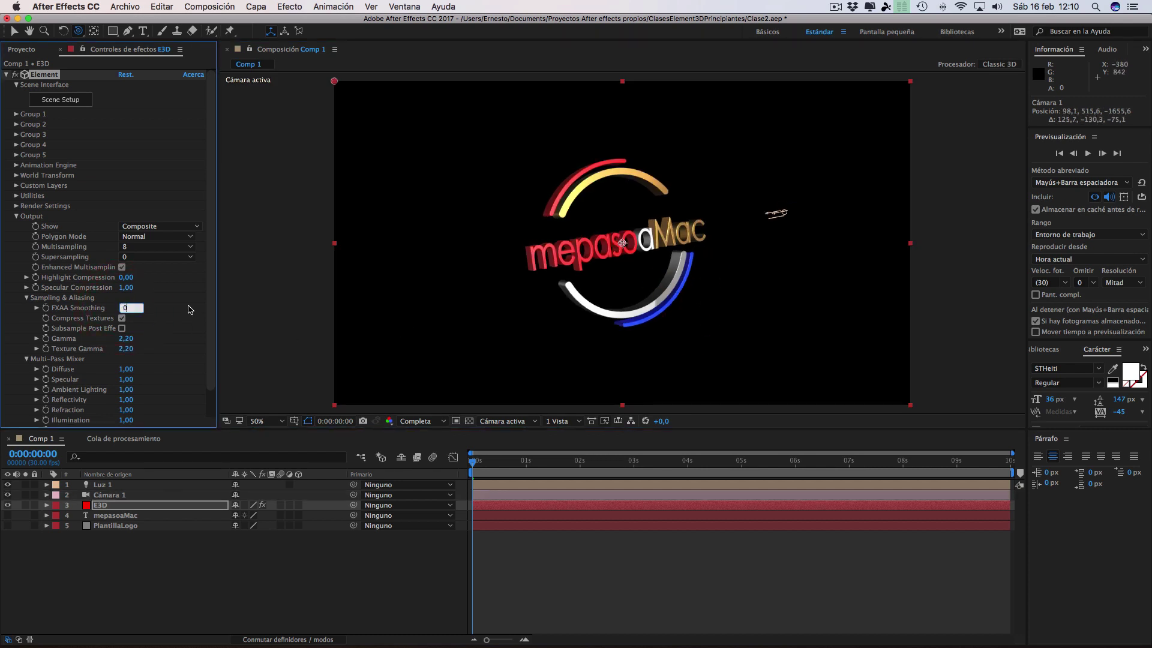
click(366, 281)
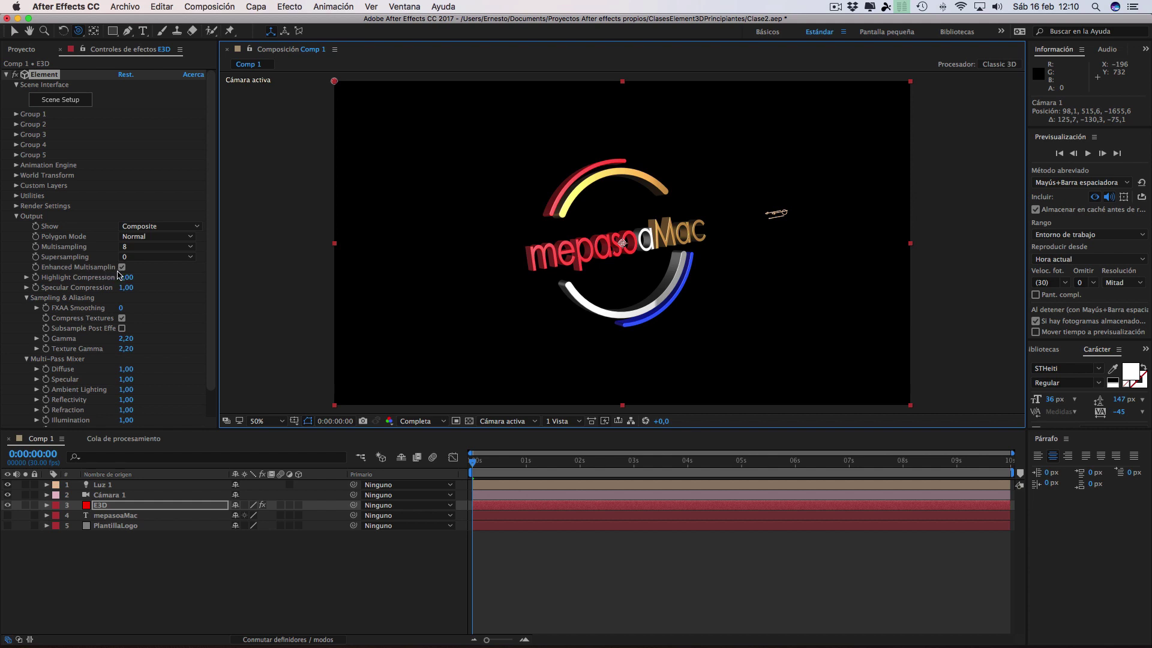
drag(717, 269, 772, 280)
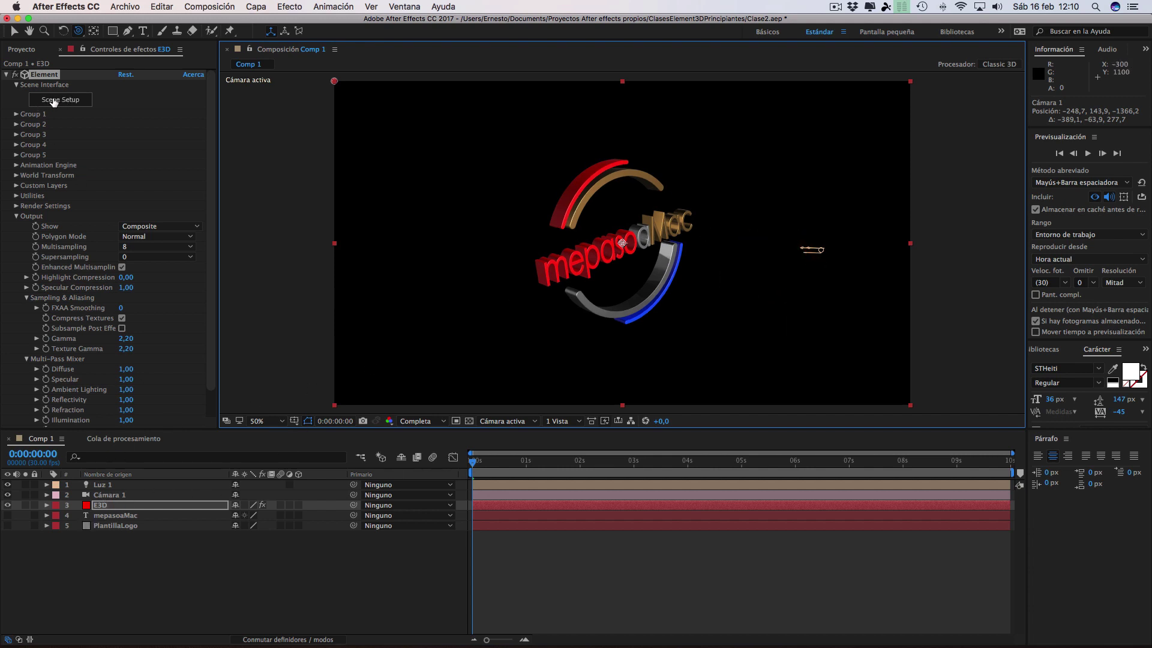
- Open Element 3D Scene Setup and orbit the preview from a side view back to the logo's front
click(56, 101)
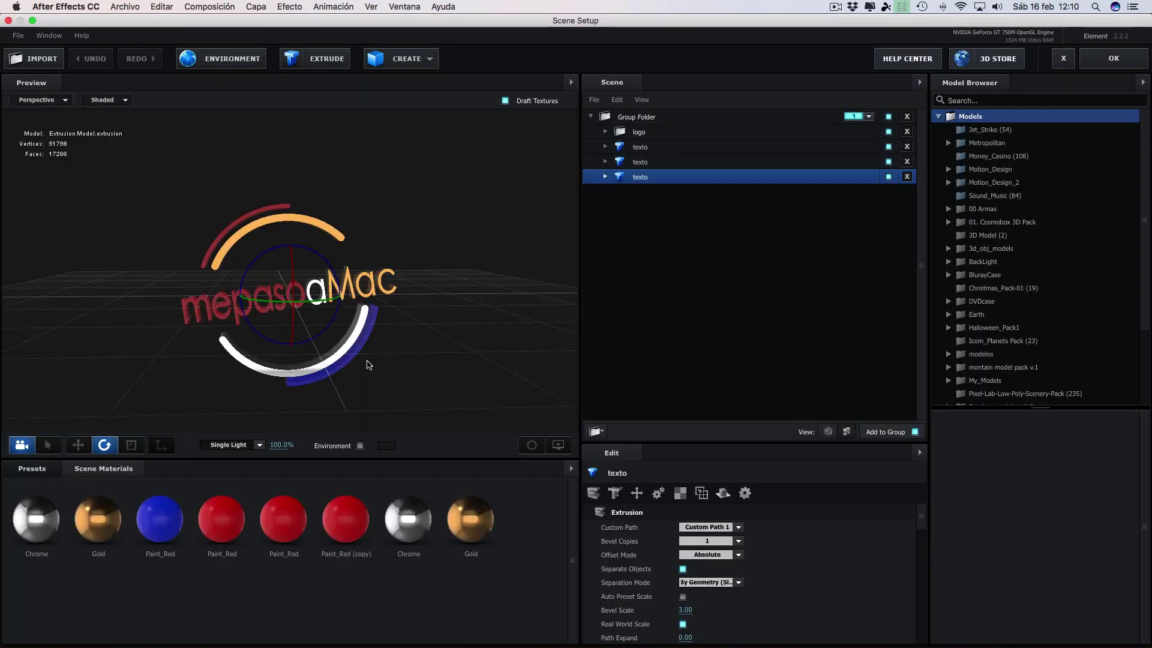
drag(369, 364, 469, 370)
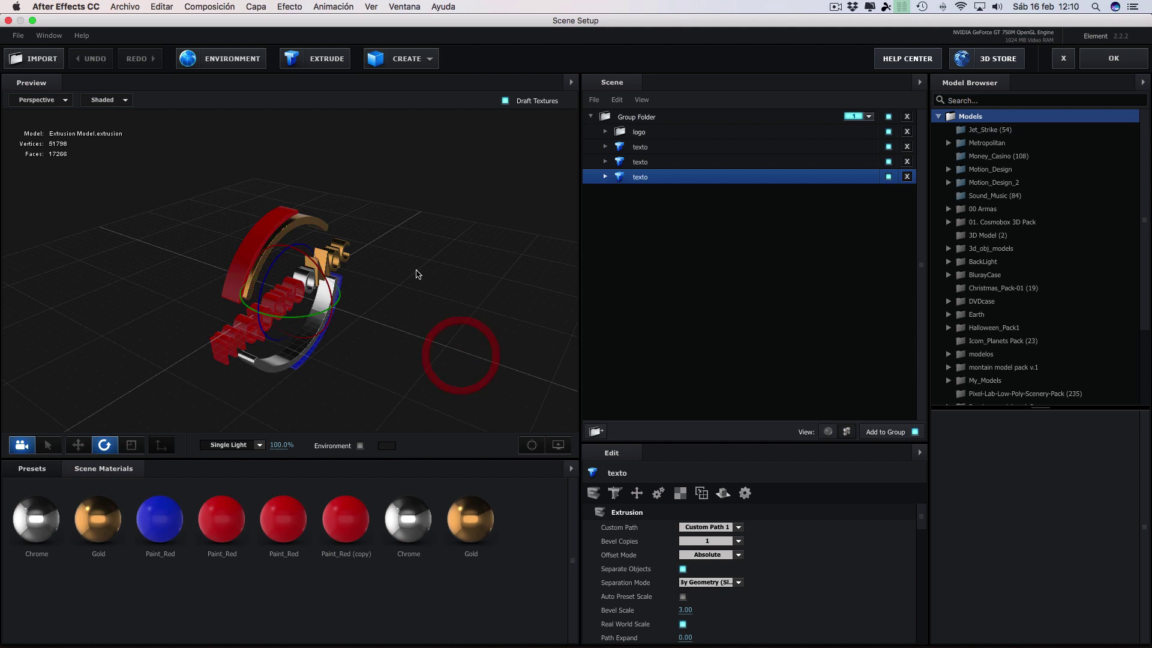
drag(398, 281, 420, 329)
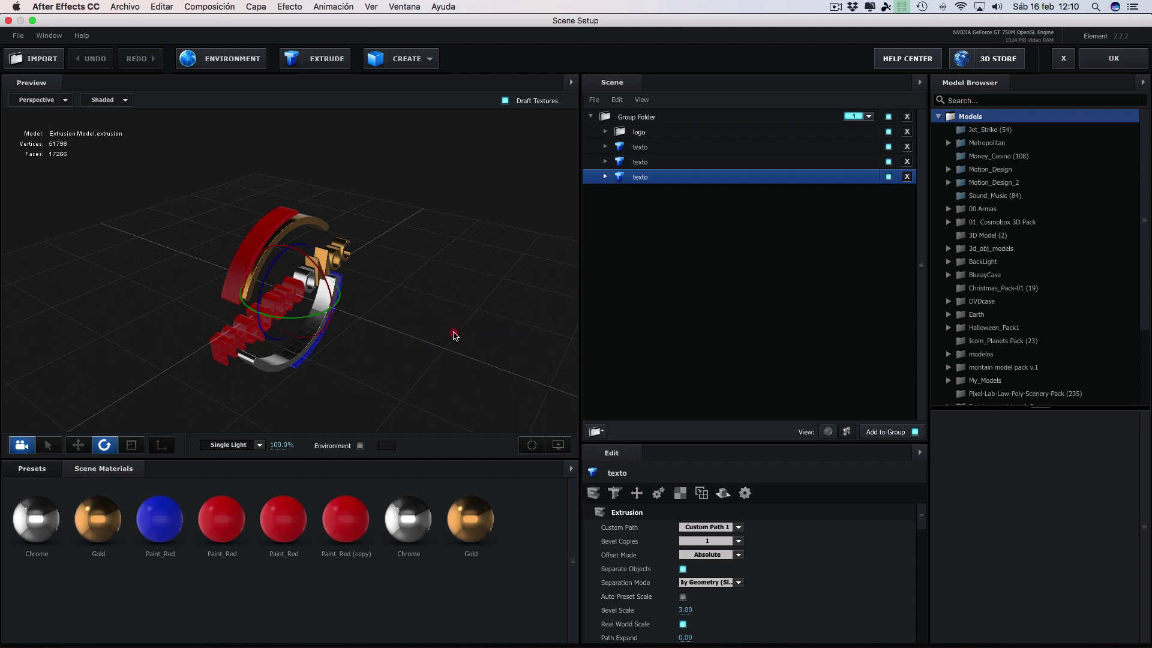
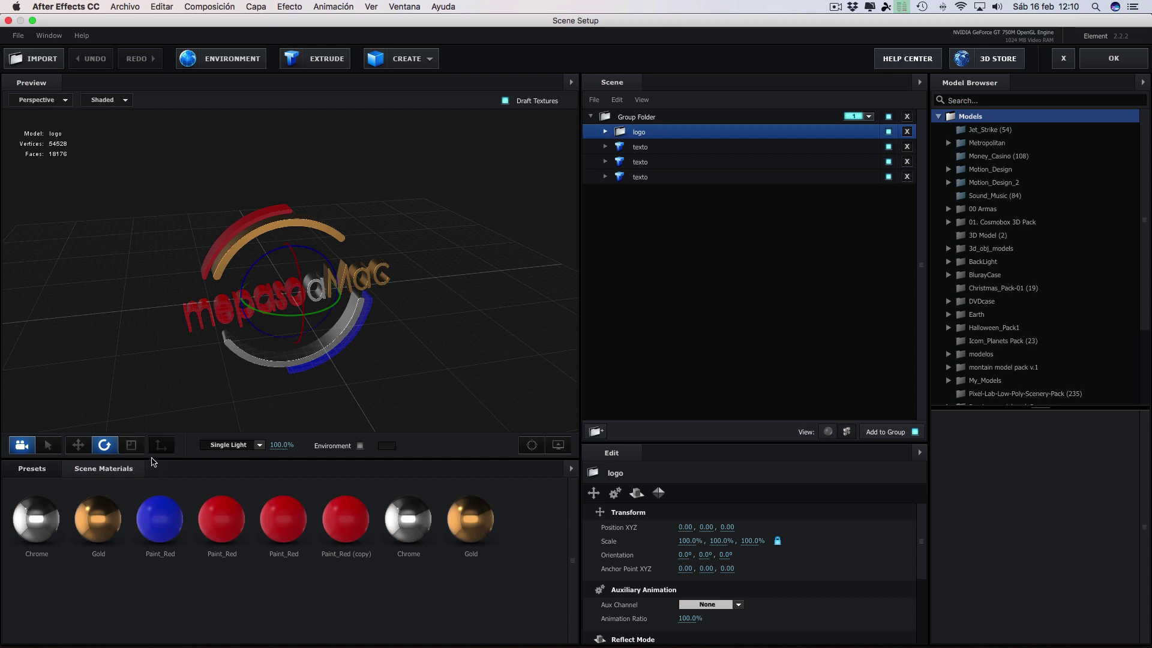
- Scale the logo to 228.1% along Z, checking the extra depth from the side and top
click(132, 446)
drag(413, 321, 480, 319)
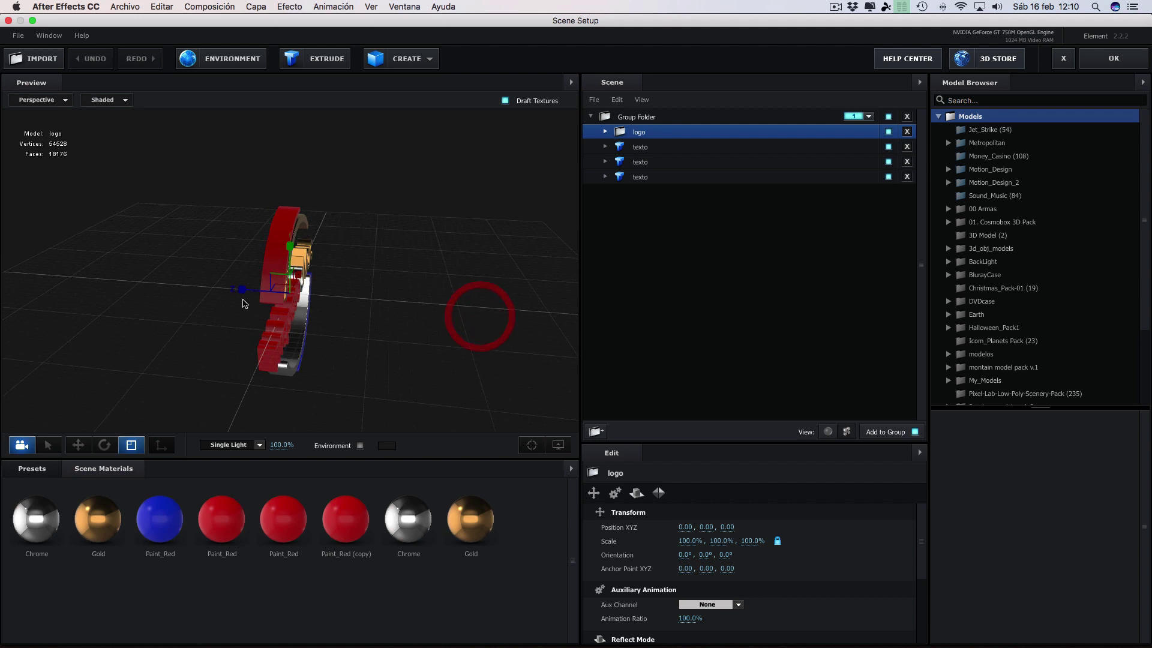
mouse_move(242, 290)
mouse_down()
mouse_move(234, 293)
mouse_move(255, 292)
mouse_up()
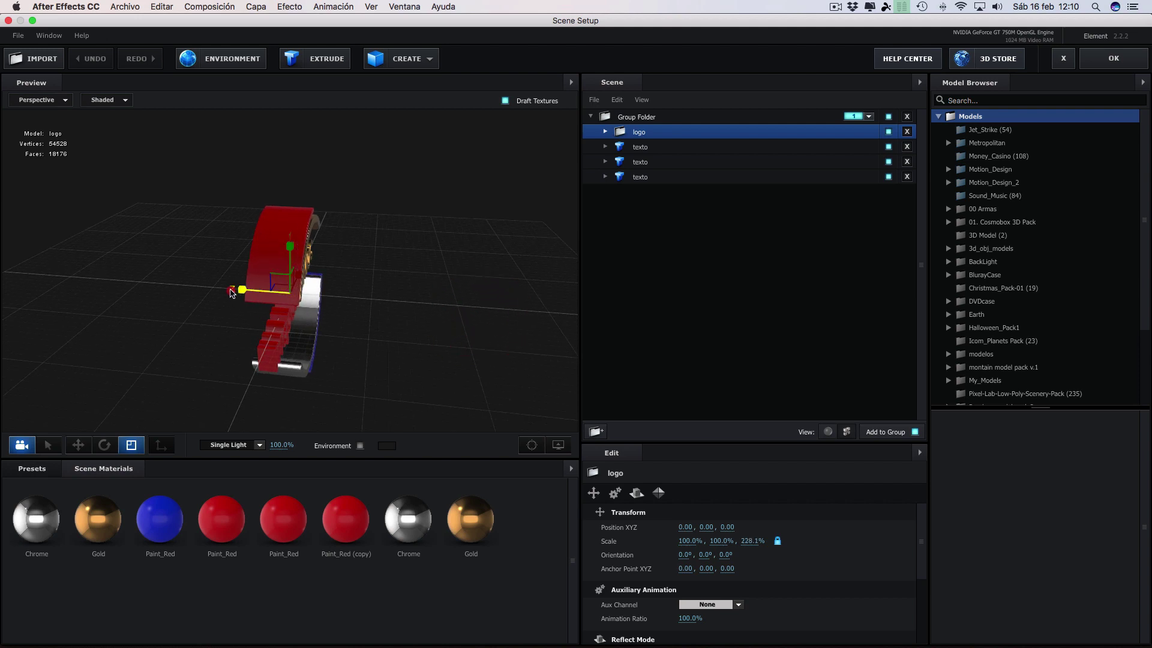
mouse_move(442, 293)
mouse_down()
mouse_move(392, 252)
mouse_move(491, 304)
mouse_move(345, 273)
mouse_move(311, 288)
mouse_up()
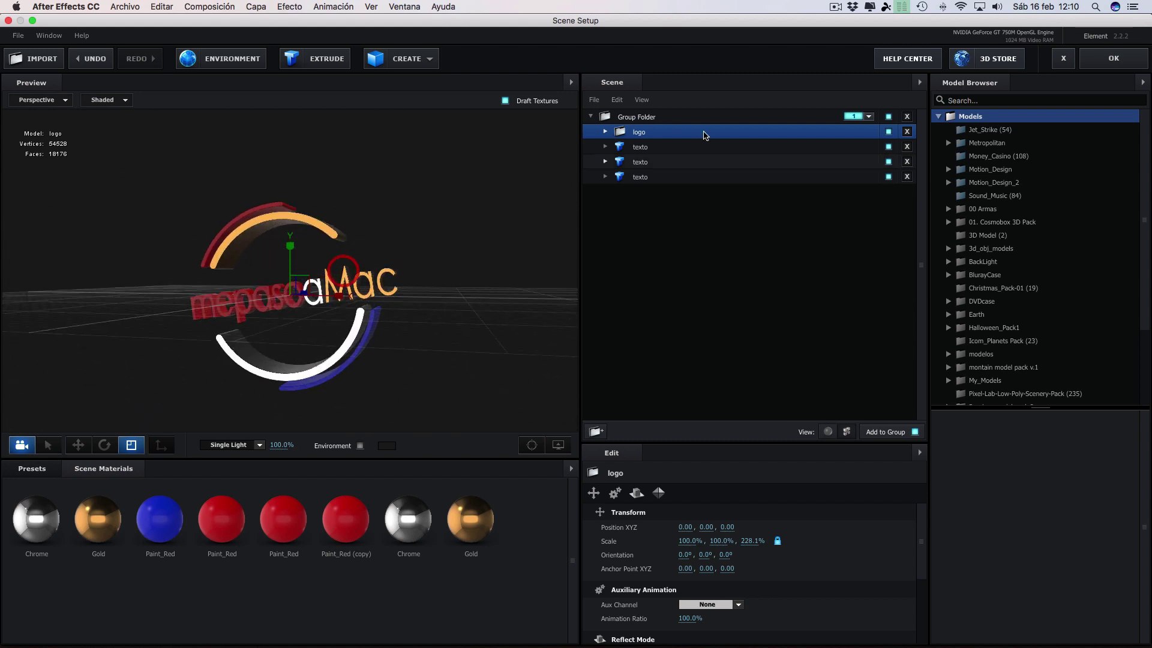
drag(480, 330, 516, 339)
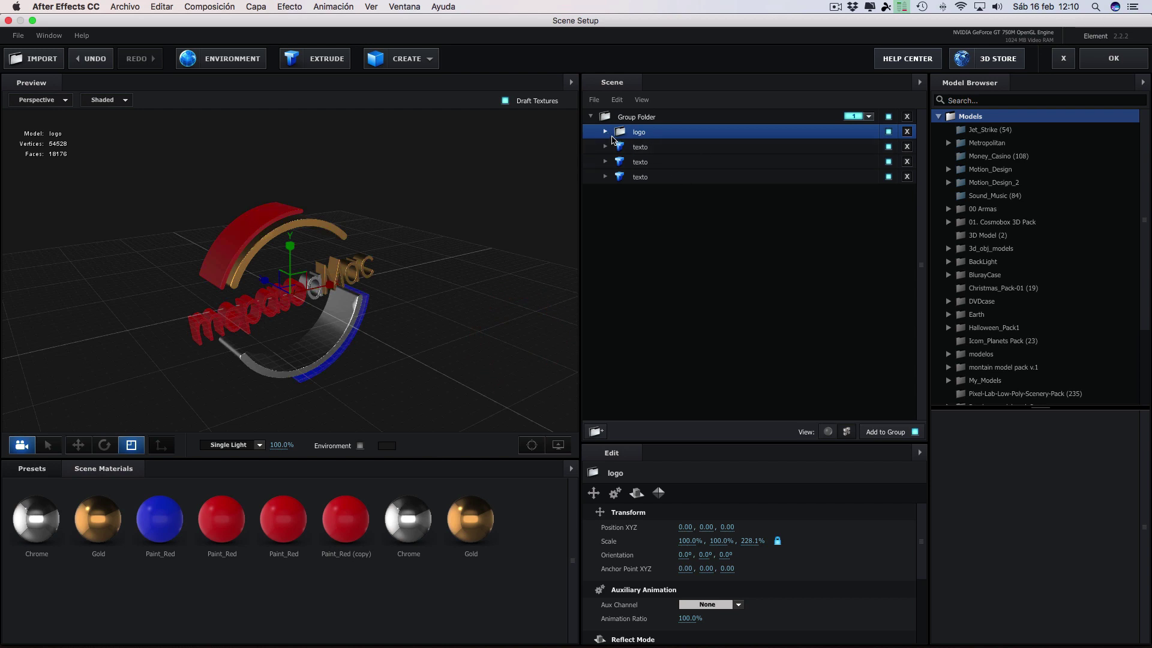
- Expand the logo folder and stretch the blue arc parte3 along its depth axis
click(604, 132)
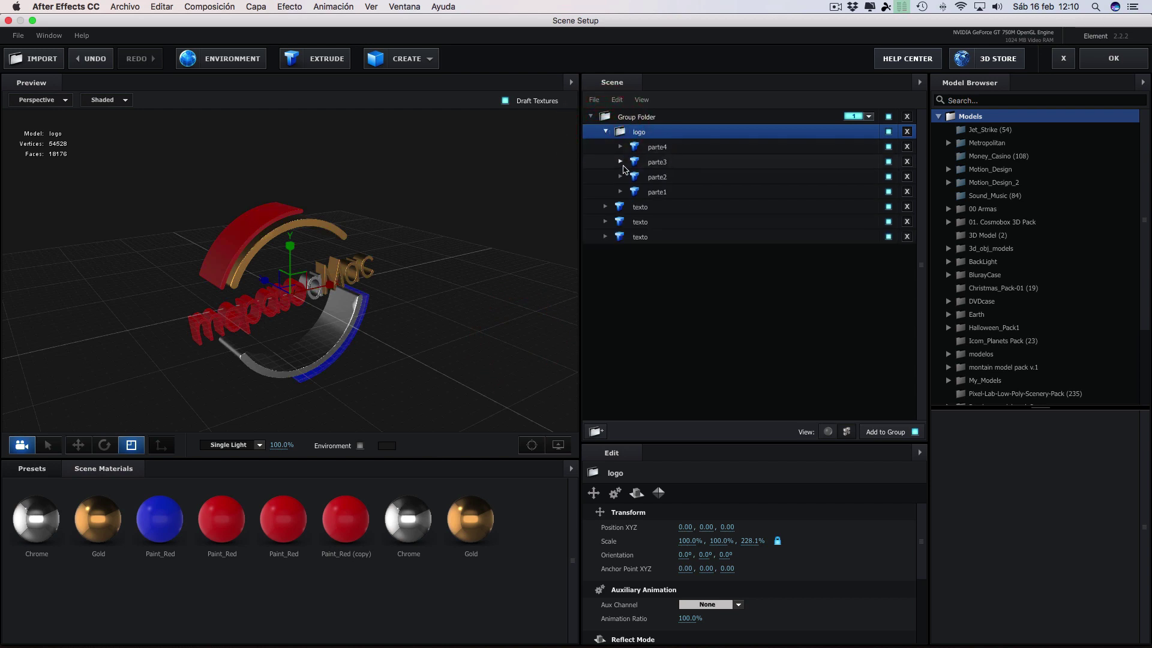
click(620, 162)
click(660, 163)
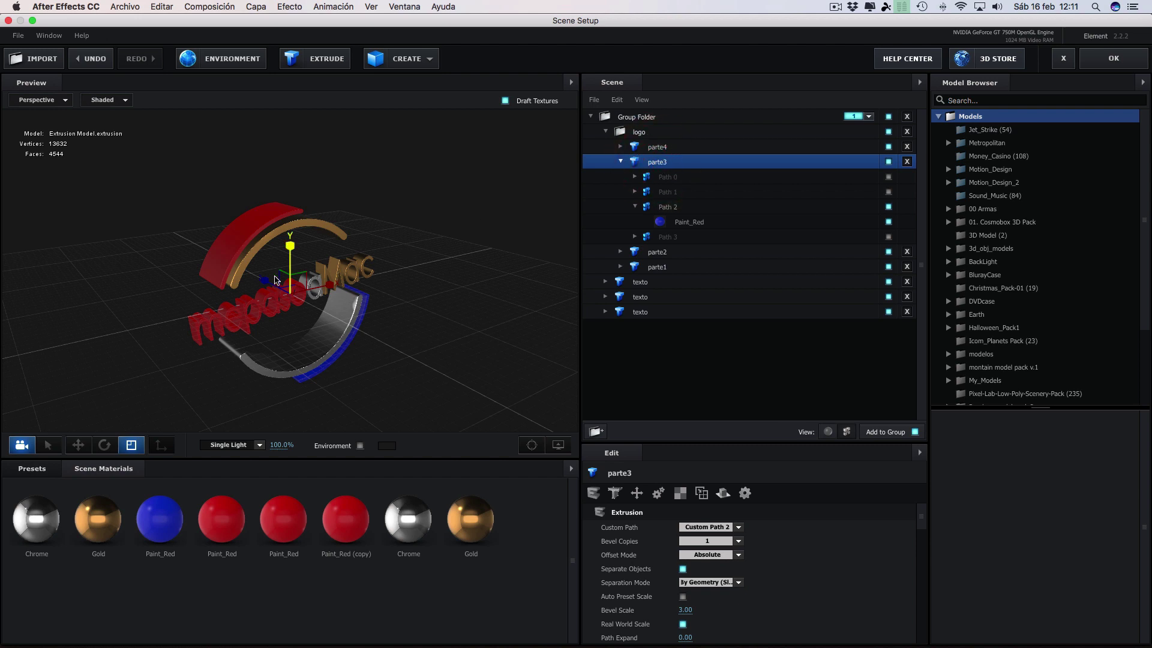
drag(265, 281, 259, 277)
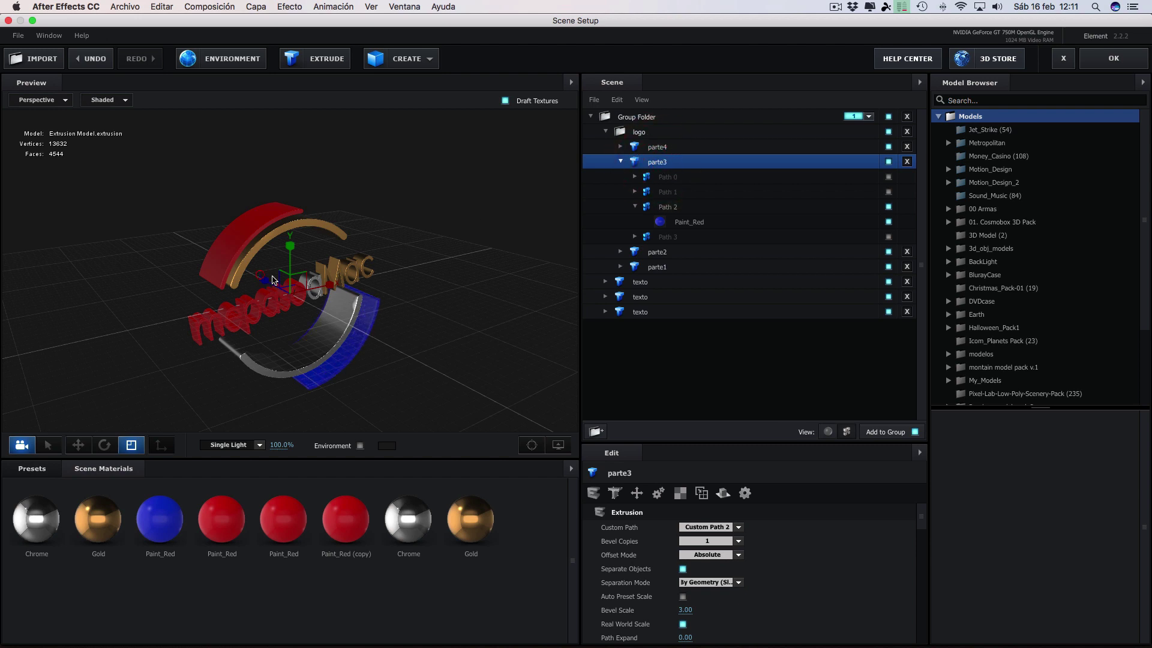
mouse_move(442, 314)
mouse_down()
mouse_move(403, 311)
mouse_move(444, 299)
mouse_up()
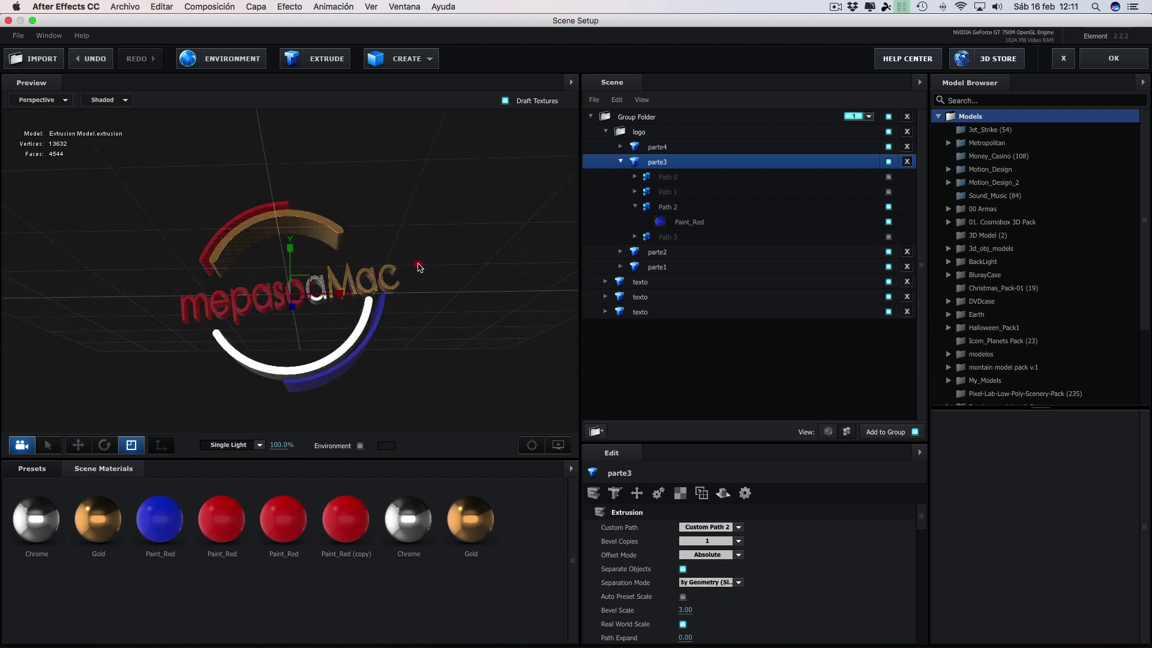
- Toggle the orange, silver and parte4 arcs' visibility to identify each part, and select parte4
click(687, 194)
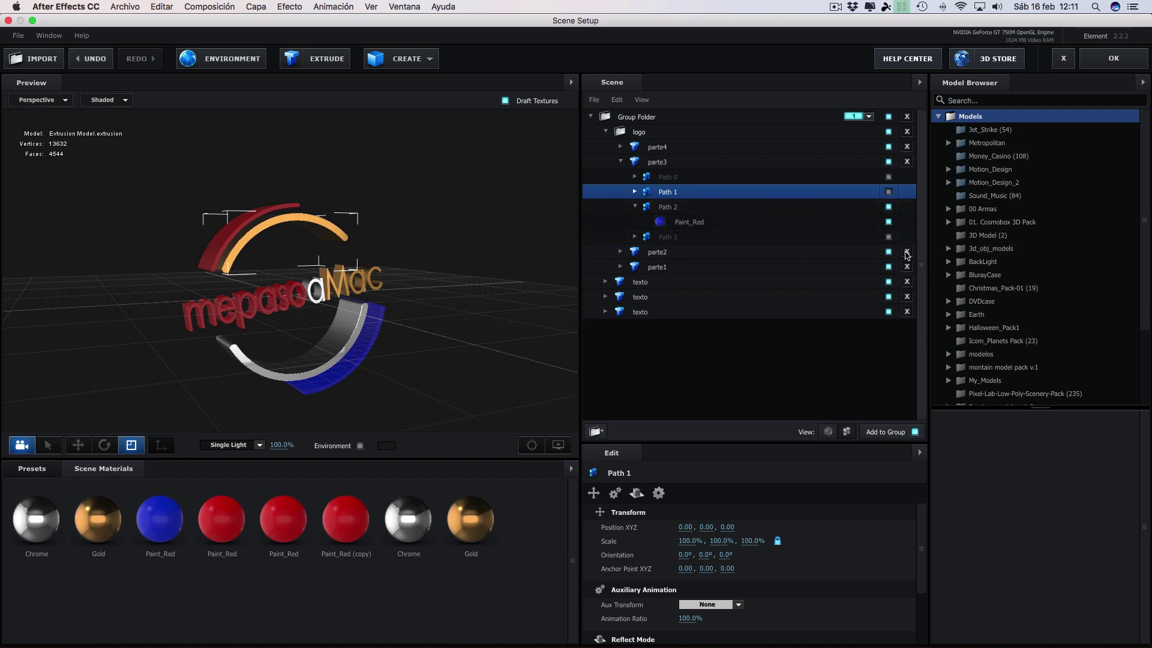
click(888, 252)
click(888, 252)
click(888, 267)
click(889, 267)
click(888, 147)
click(888, 147)
click(666, 149)
- Stretch the red arc parte4 along Z over the orange arc, then review the logo from several angles
drag(473, 260, 463, 273)
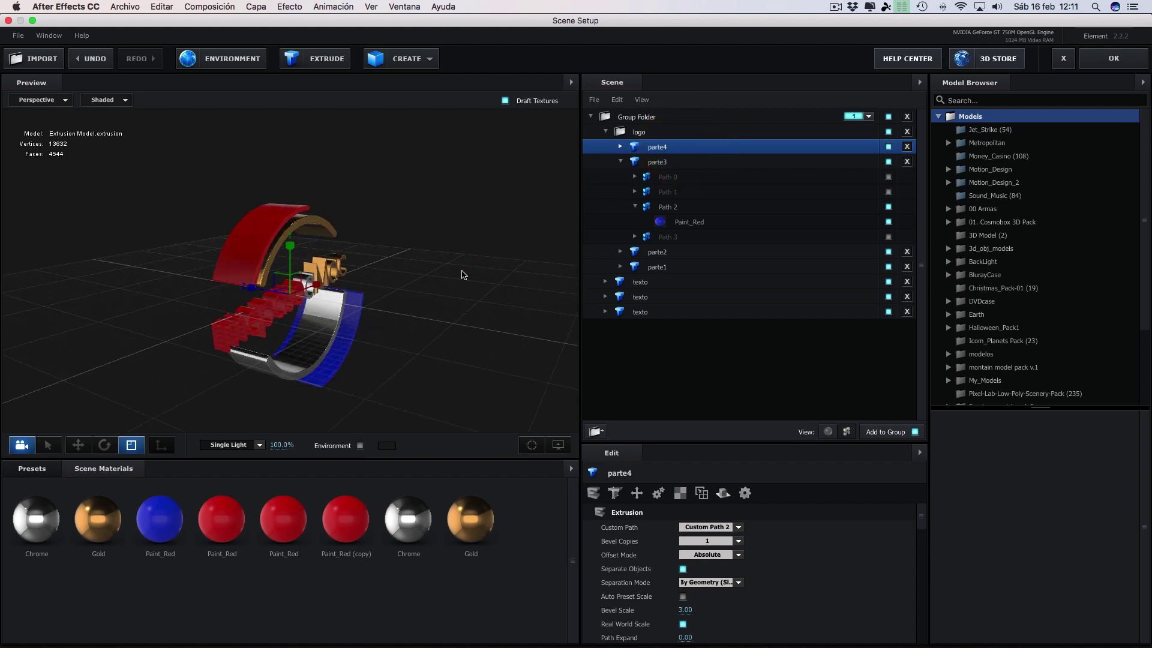
drag(250, 291, 243, 289)
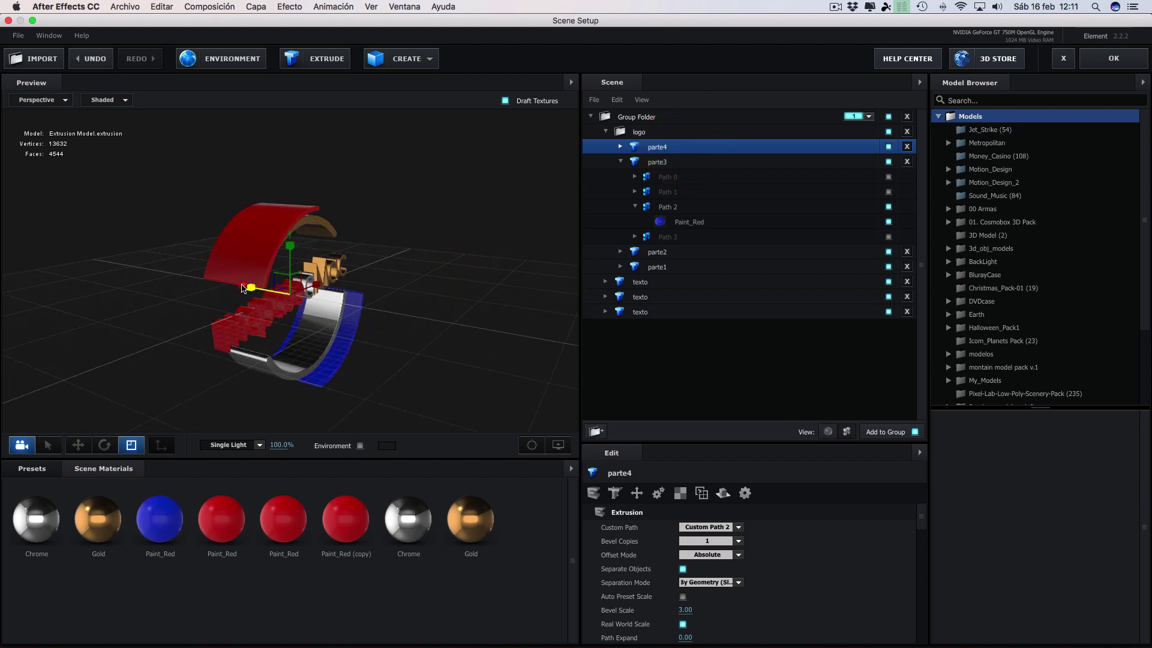
mouse_move(432, 278)
mouse_down()
mouse_move(412, 236)
mouse_move(376, 238)
mouse_move(414, 271)
mouse_move(466, 218)
mouse_move(465, 270)
mouse_move(441, 250)
mouse_move(476, 303)
mouse_move(474, 252)
mouse_up()
drag(201, 287, 420, 281)
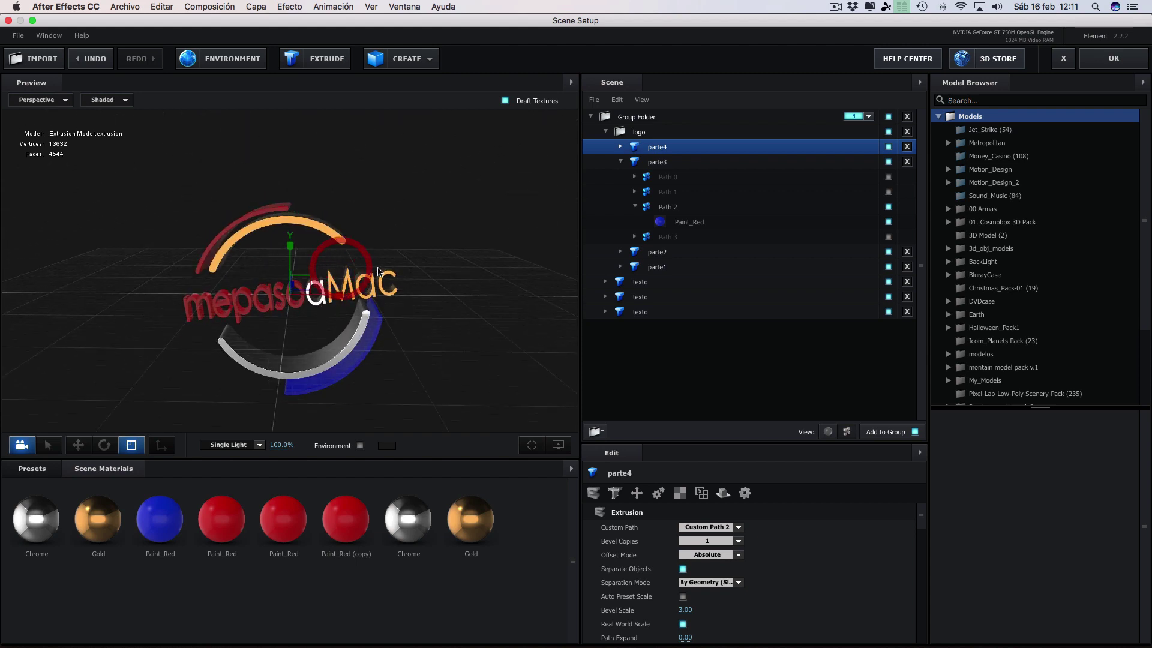
mouse_move(420, 281)
mouse_down()
mouse_move(461, 275)
mouse_move(473, 287)
mouse_move(458, 318)
mouse_move(466, 225)
mouse_up()
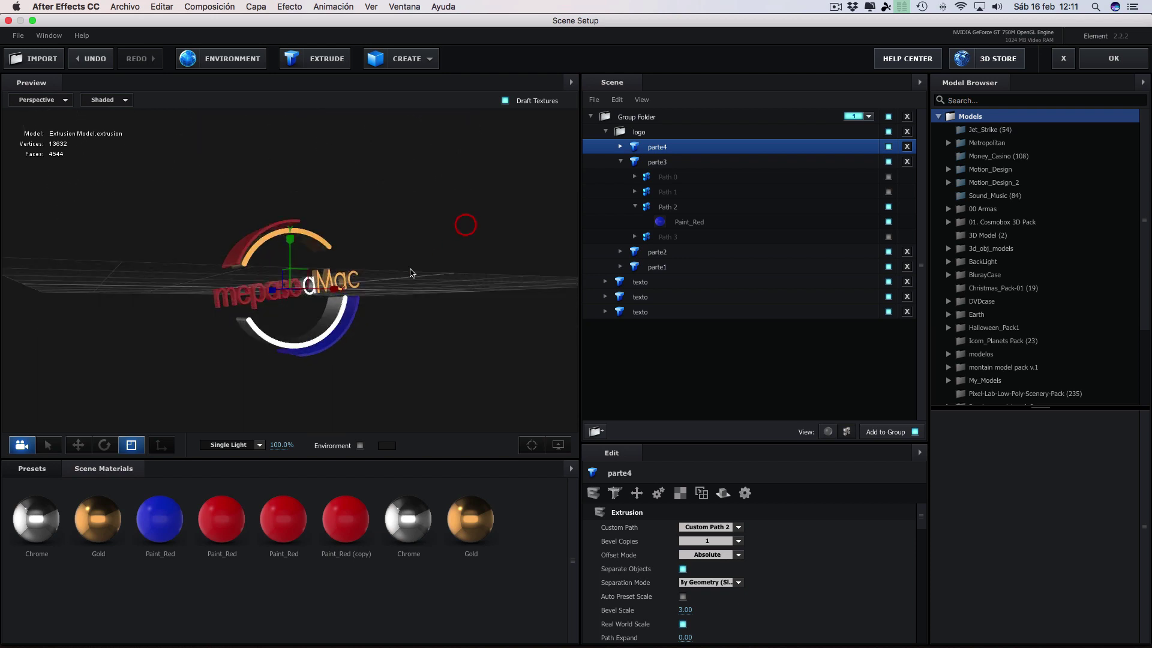
mouse_move(465, 298)
mouse_down()
mouse_move(450, 332)
mouse_move(424, 290)
mouse_up()
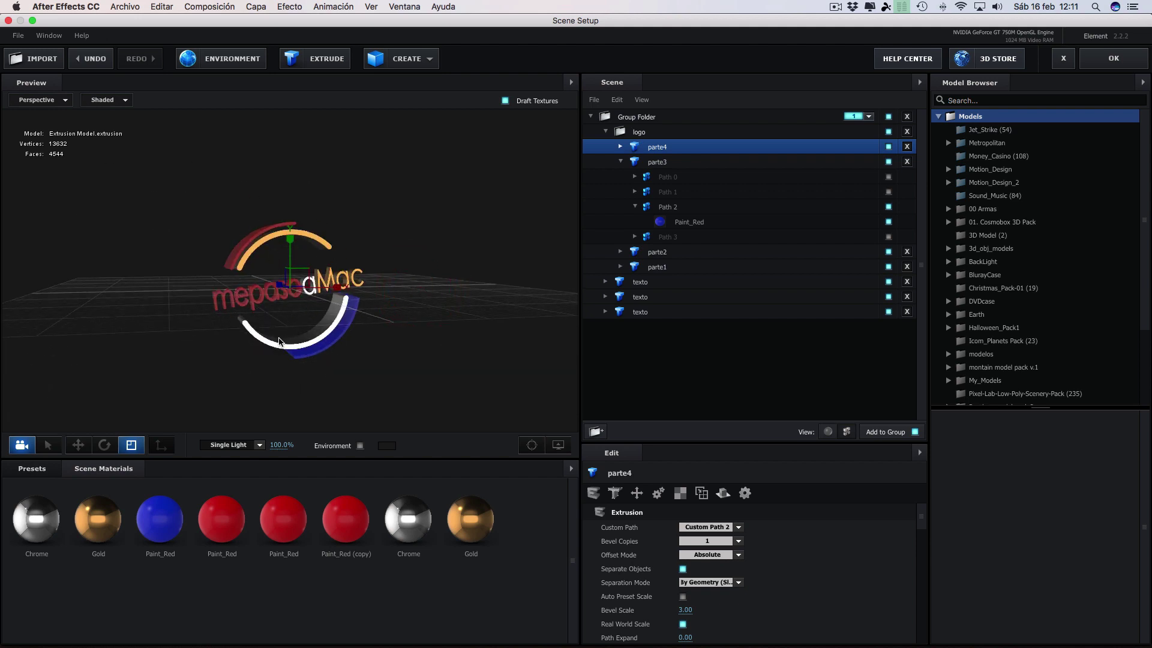
drag(473, 292, 476, 340)
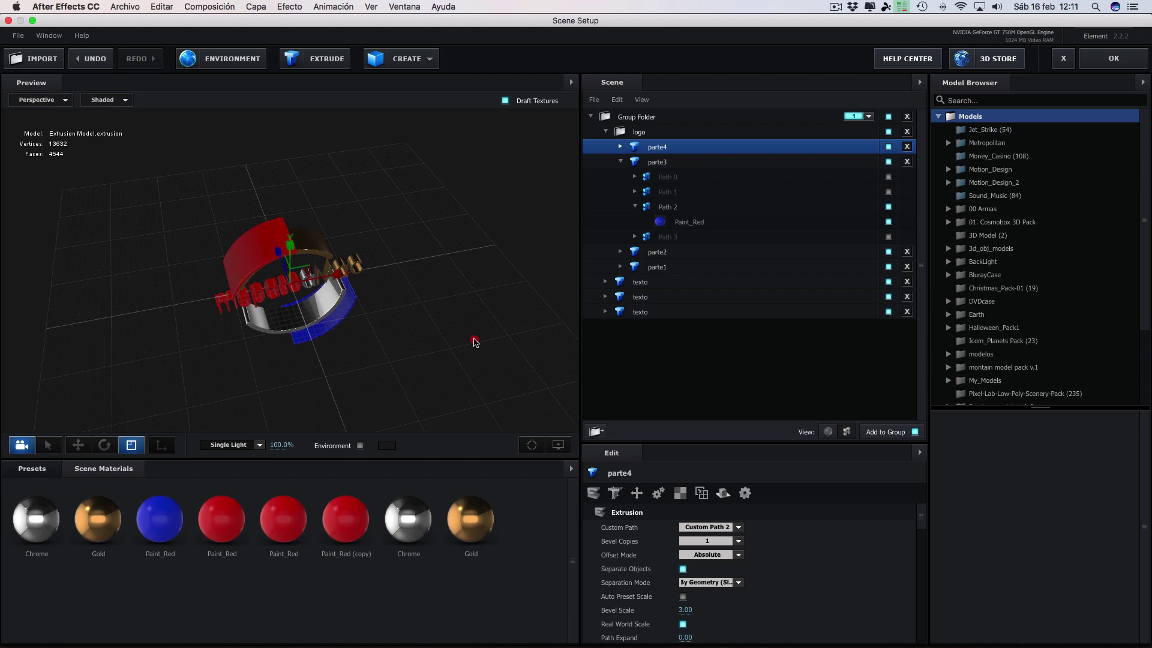
- Create a plane primitive and drag Plane Model below the last texto item, outside the logo folder
click(402, 62)
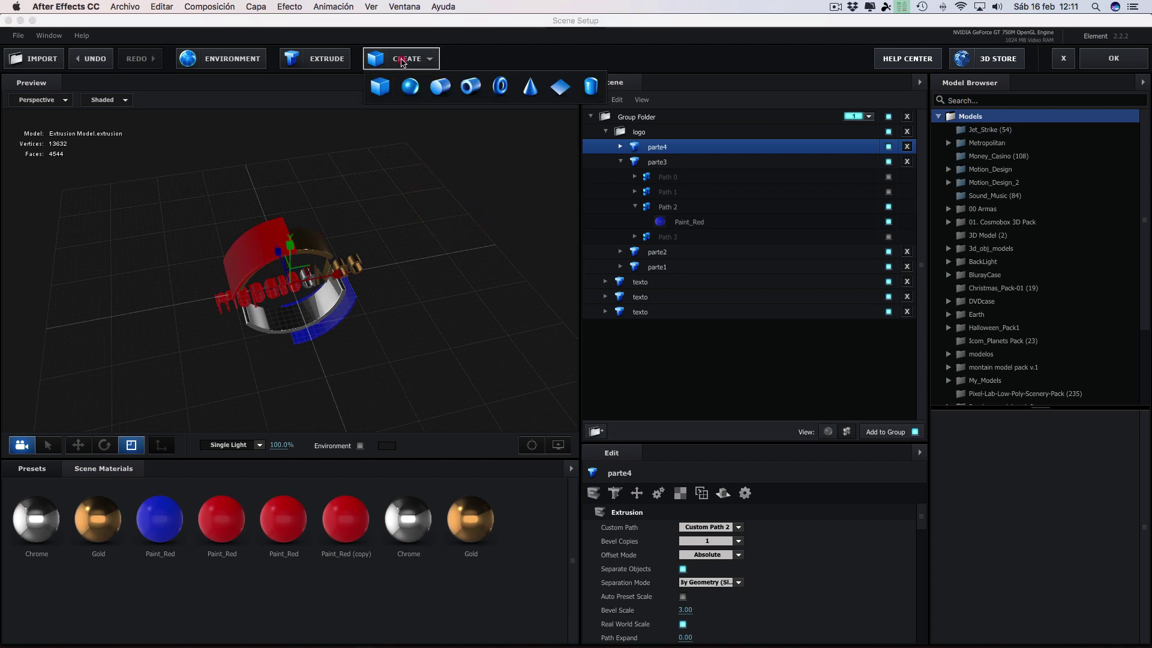
click(561, 88)
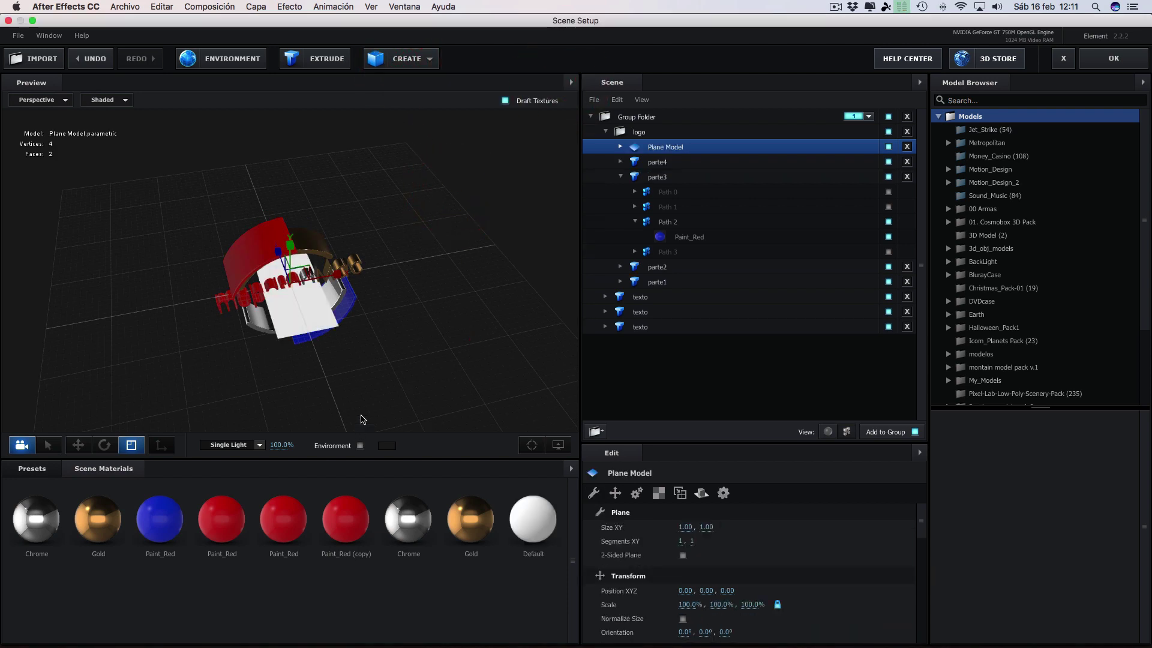
drag(401, 350, 412, 342)
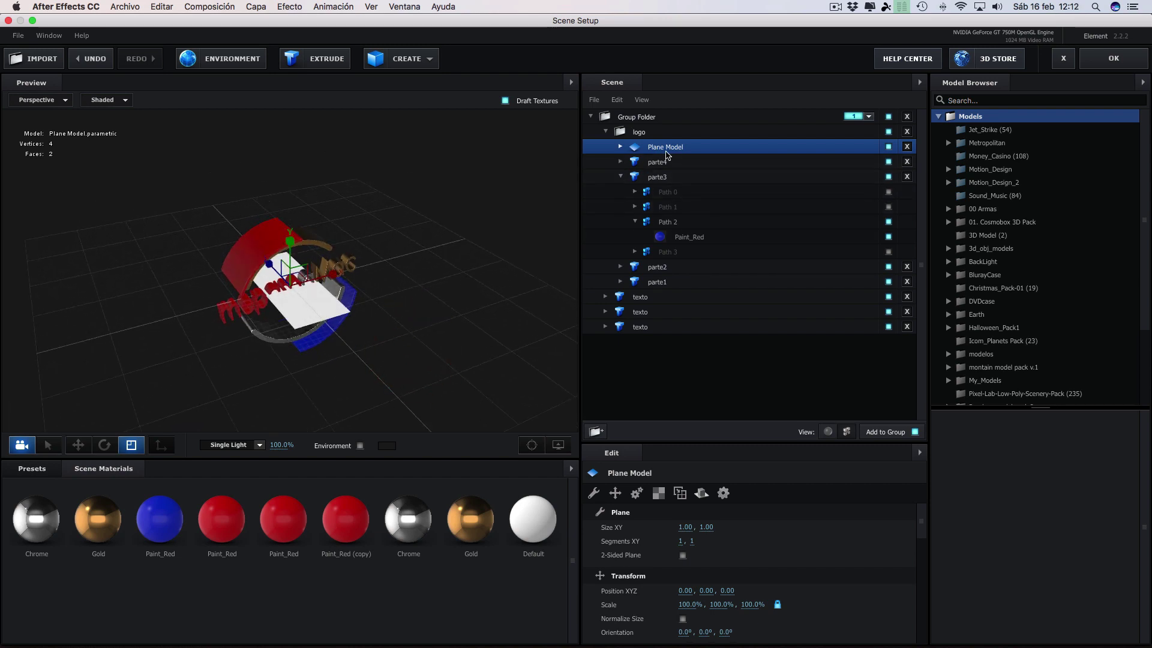
mouse_move(661, 150)
mouse_down()
mouse_move(730, 394)
mouse_move(758, 380)
mouse_up()
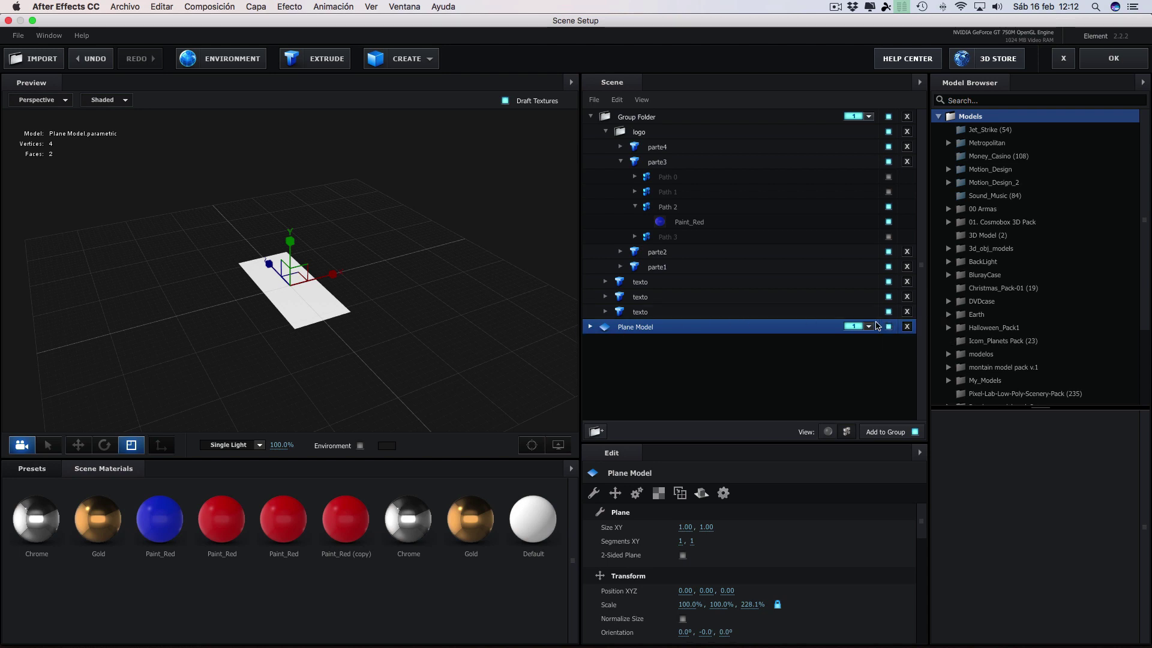
- Assign the Plane Model to render group 5
click(869, 325)
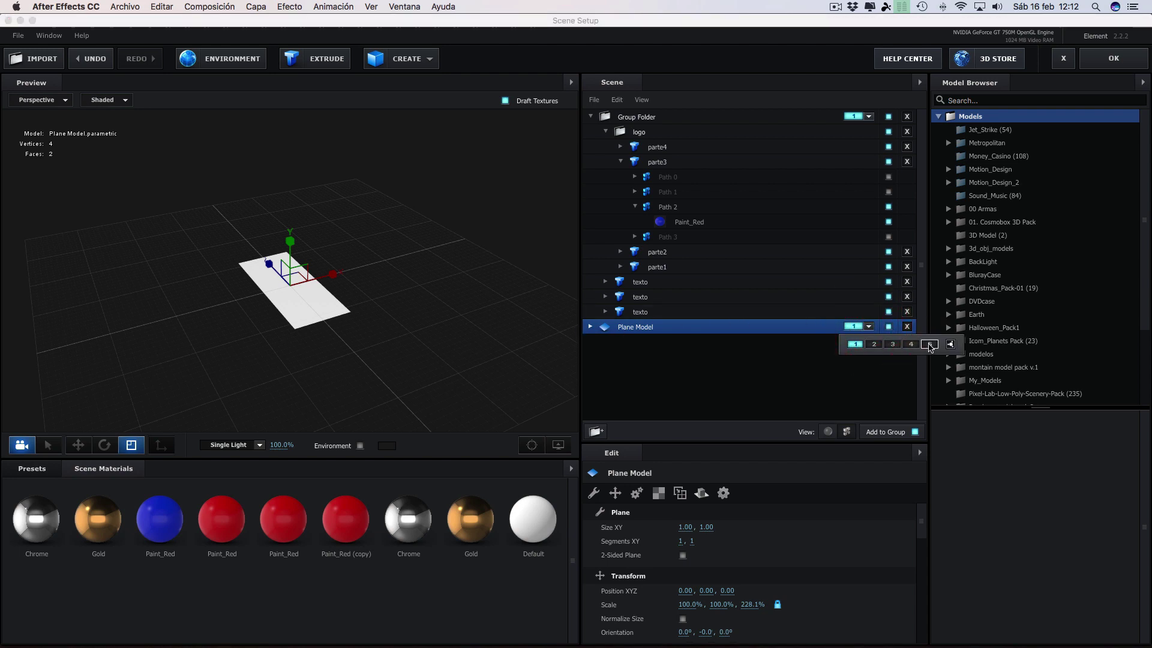
click(929, 344)
click(419, 319)
mouse_move(413, 319)
mouse_down()
mouse_move(416, 338)
mouse_move(394, 322)
mouse_up()
- Set the plane's Scale X to 5000% in its Transform settings to form a large floor
drag(340, 279, 376, 280)
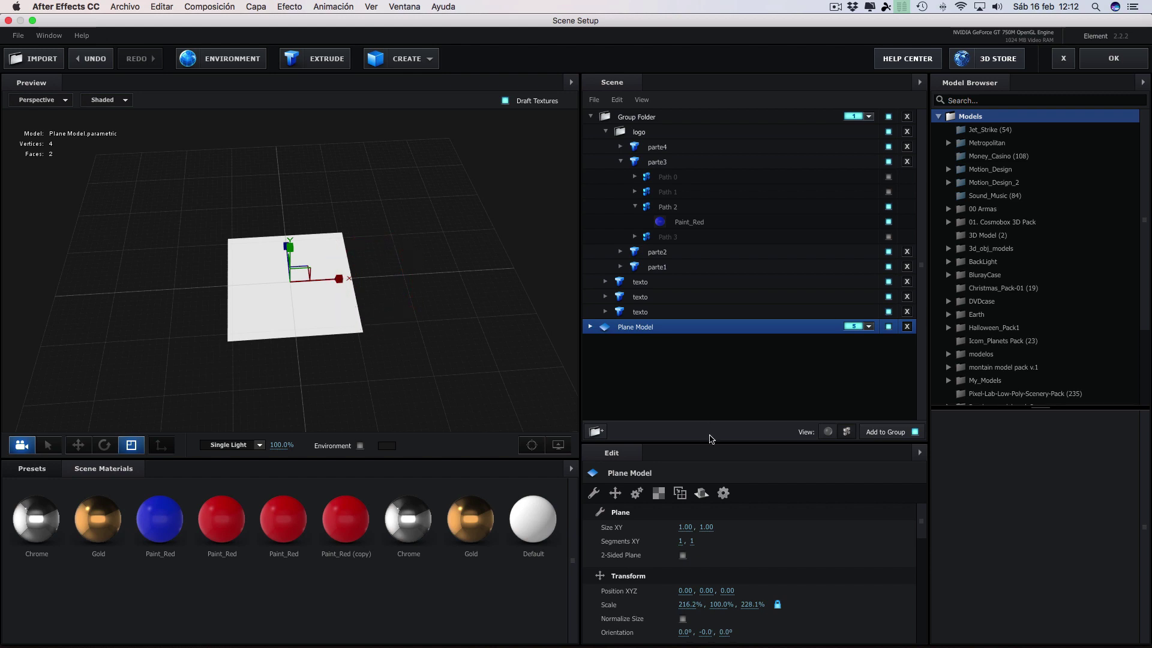
click(615, 493)
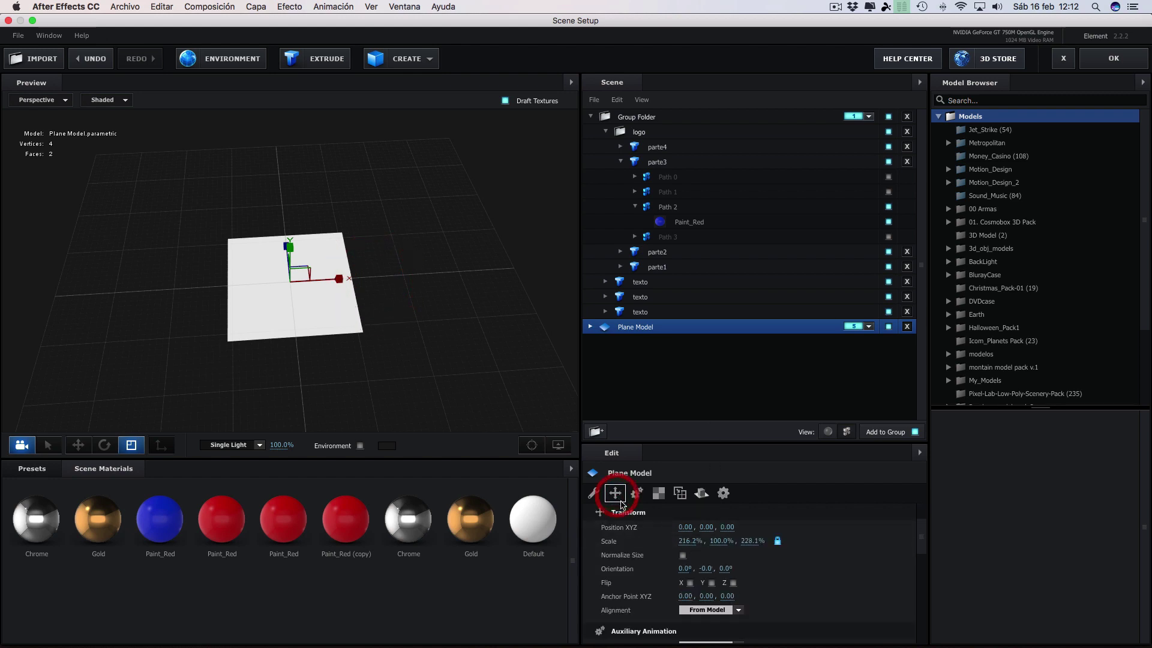
click(686, 541)
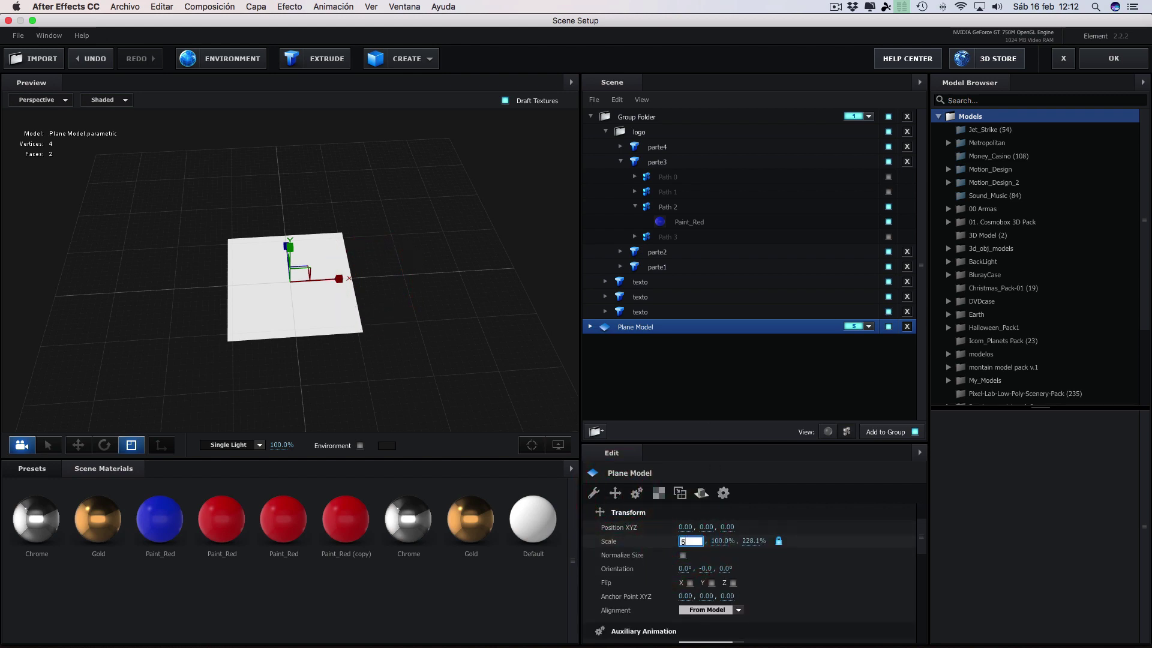
text(000)
key(Return)
click(463, 316)
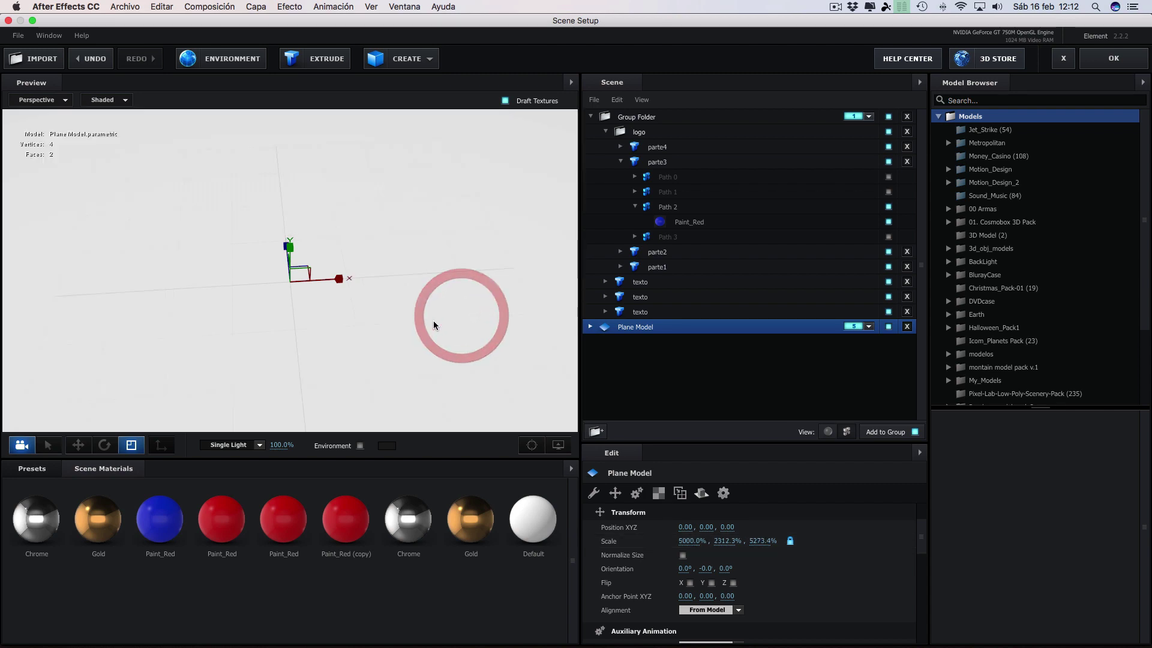
scroll(435, 325, down, 5)
mouse_move(438, 321)
mouse_down()
mouse_move(484, 289)
mouse_move(544, 285)
mouse_up()
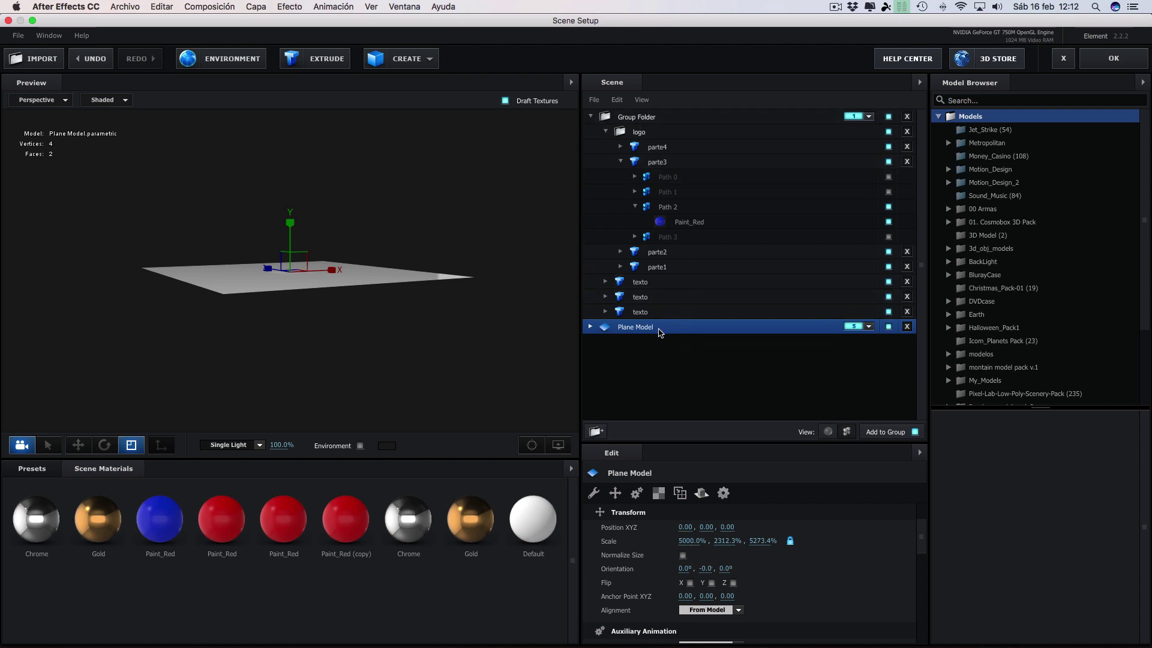
- Drag Plane Model up into the Group Folder so it appears as a white floor under the logo
click(636, 118)
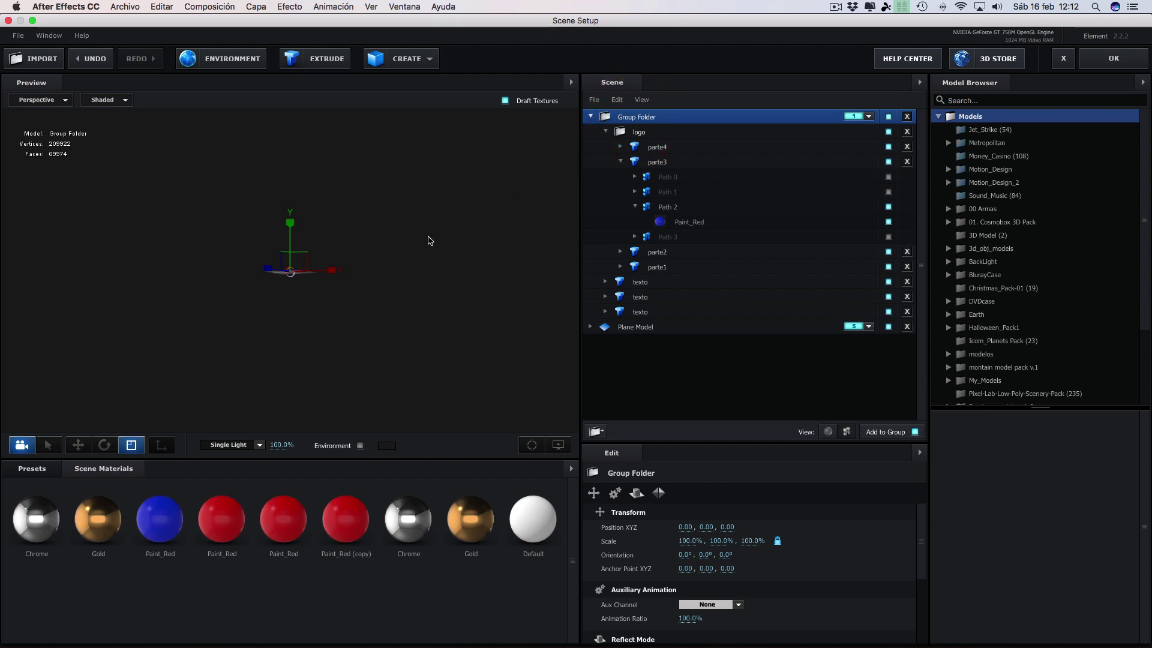
click(412, 252)
scroll(396, 261, up, 5)
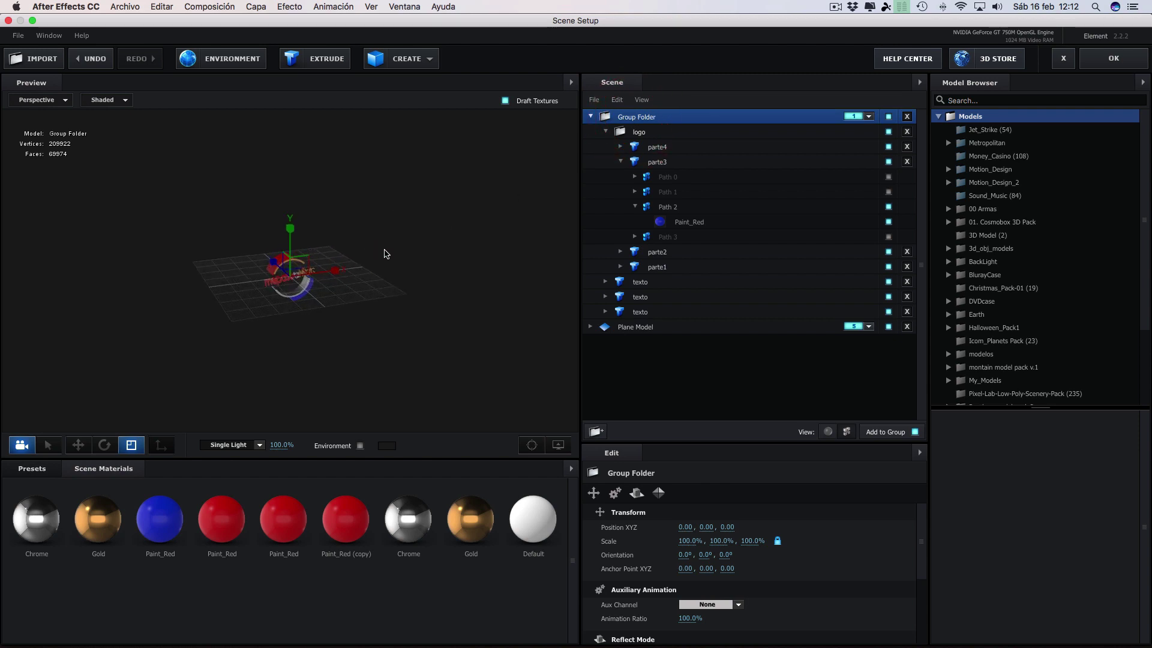
scroll(437, 289, up, 2)
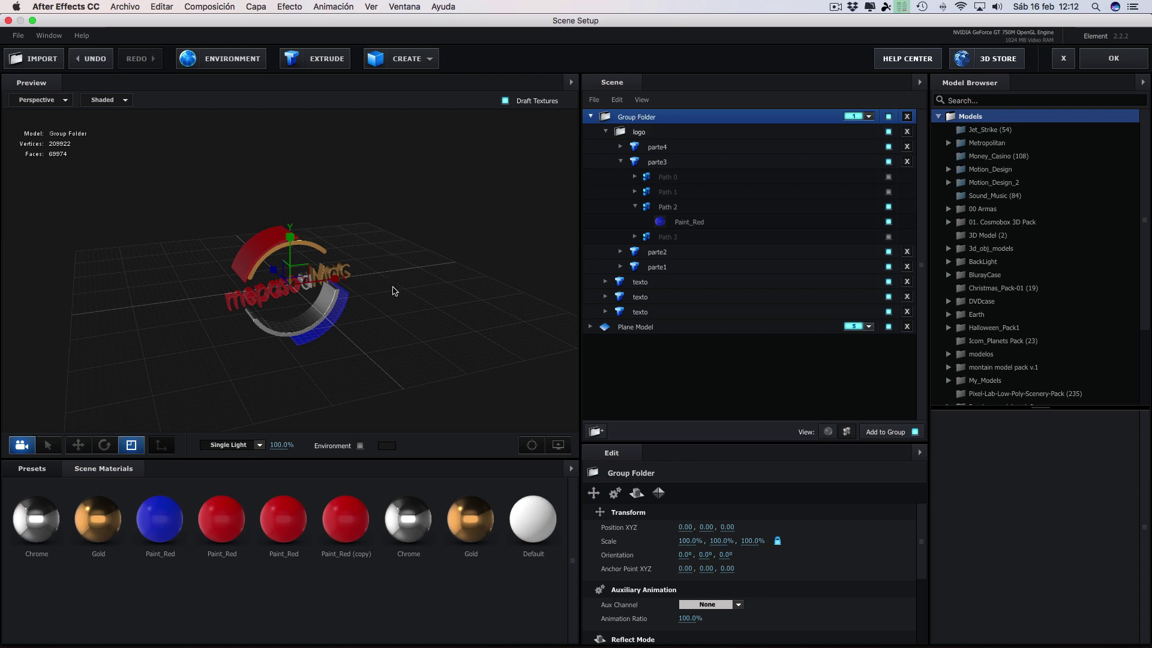
drag(394, 291, 405, 290)
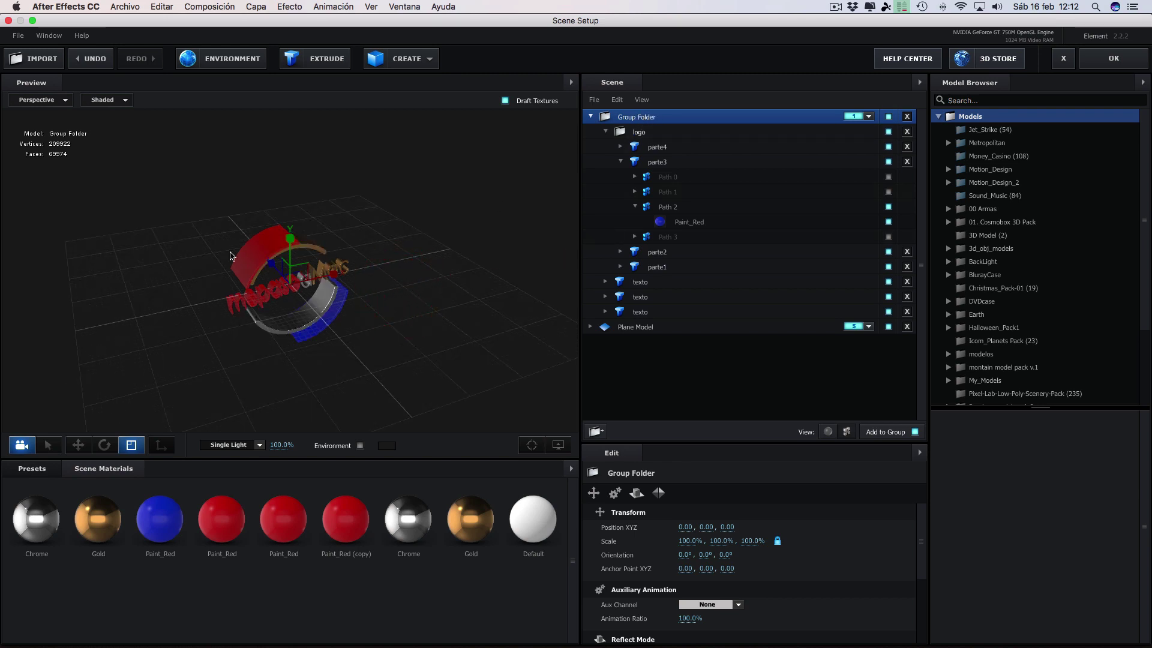
drag(379, 302, 294, 302)
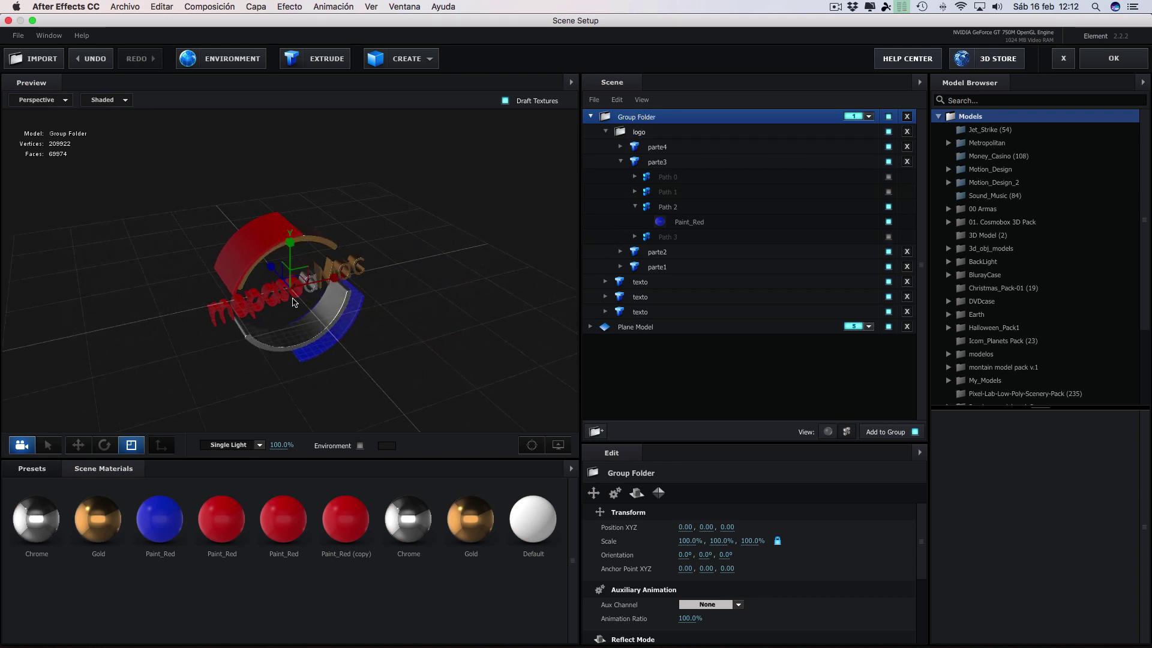
click(633, 328)
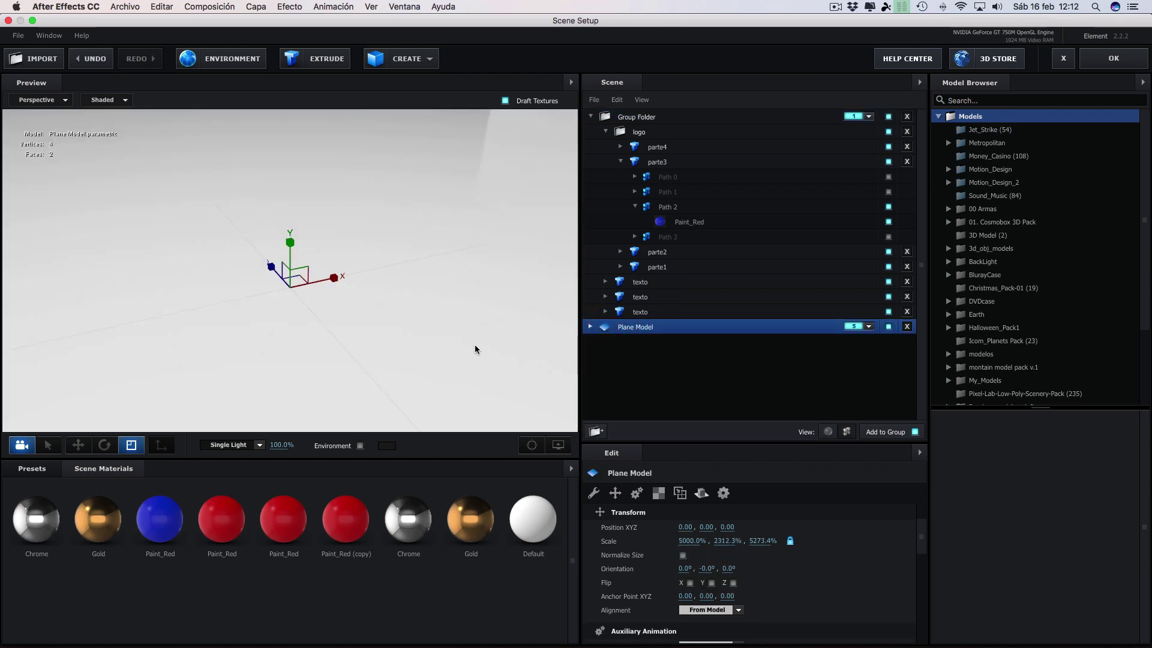
drag(476, 346, 449, 331)
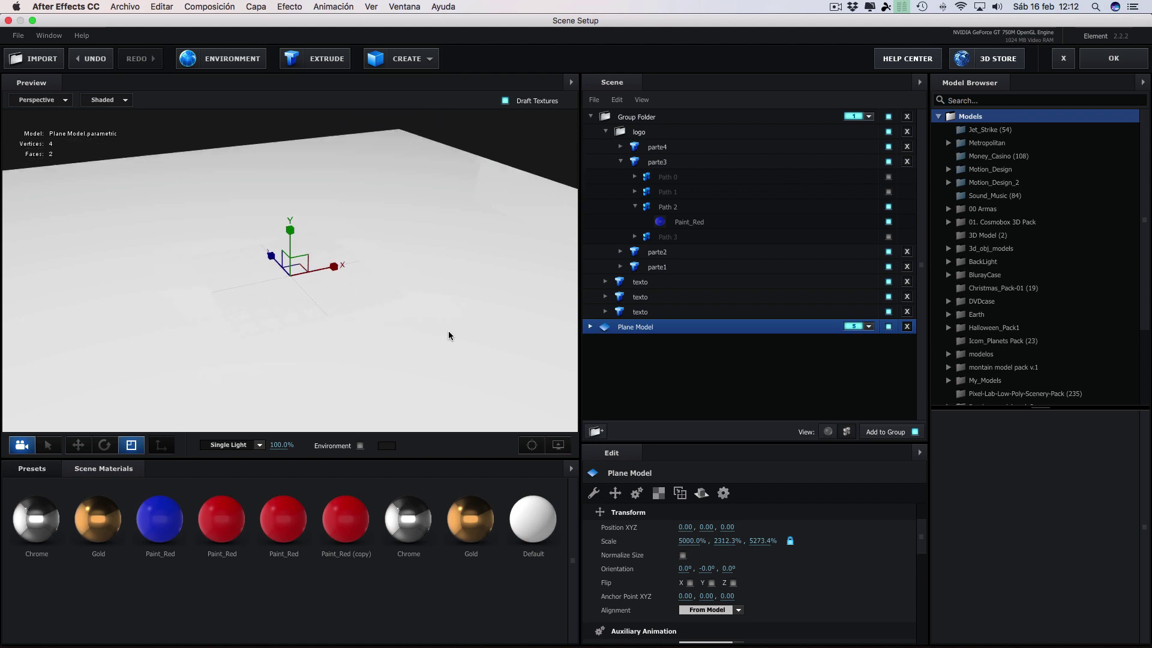
scroll(430, 320, down, 5)
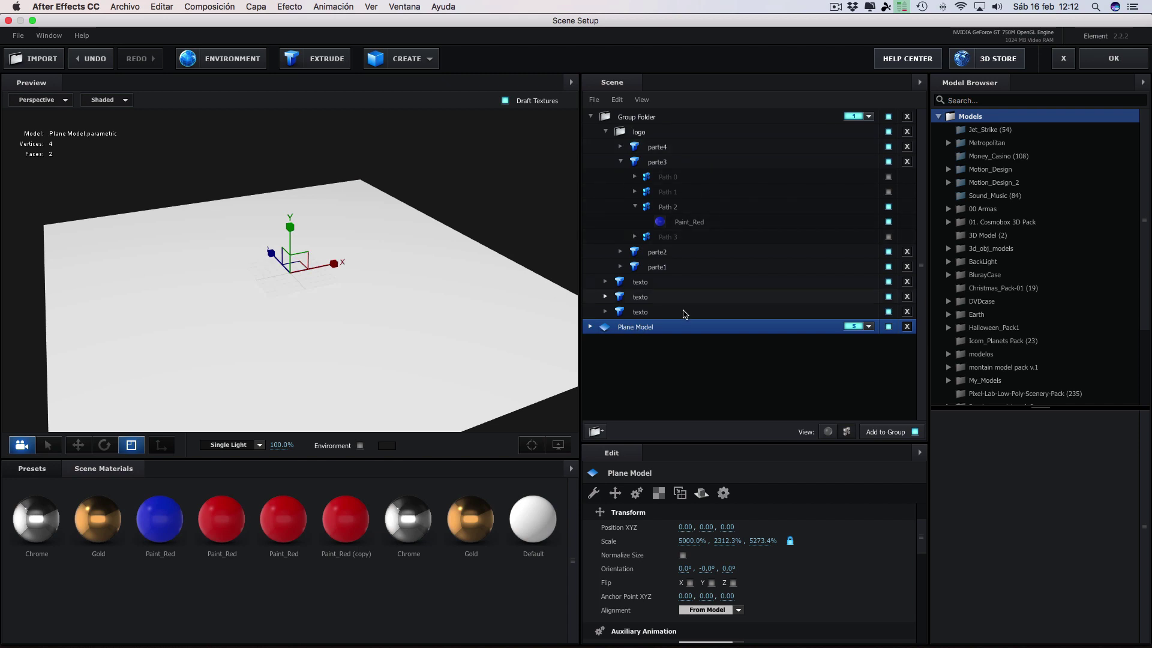
drag(648, 329, 643, 119)
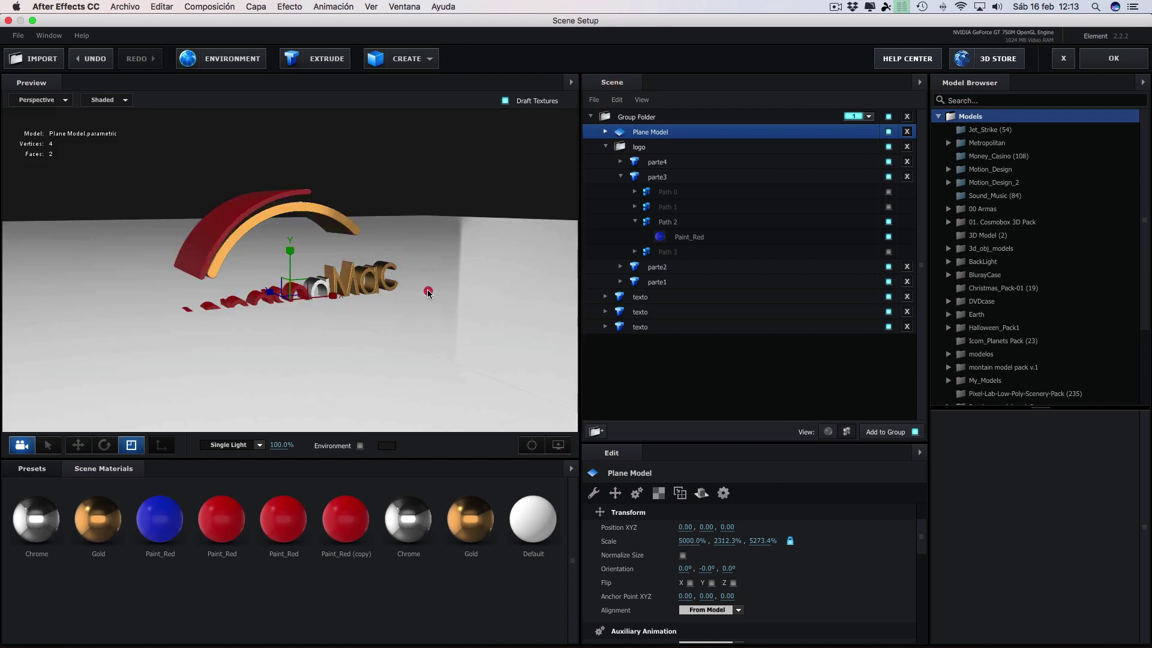
- Lower the floor plane to Y -0.10 with the Move tool
click(428, 292)
click(78, 444)
drag(290, 254, 290, 264)
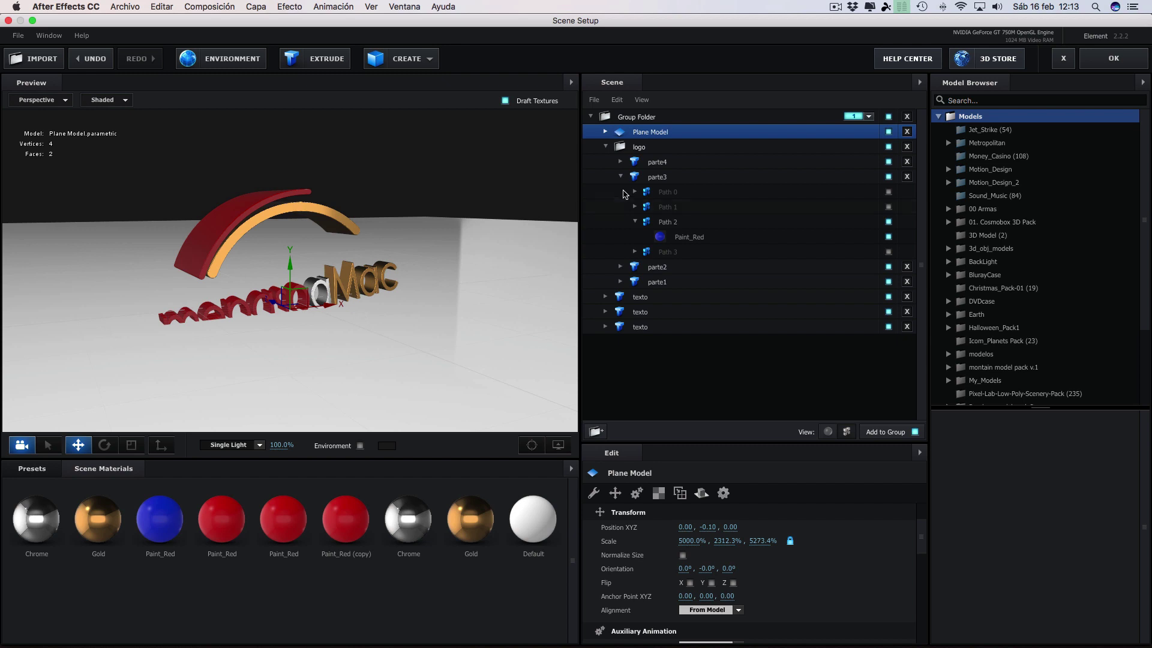
- Move Plane Model to the end of the scene list and assign it to group 5
drag(649, 135, 679, 418)
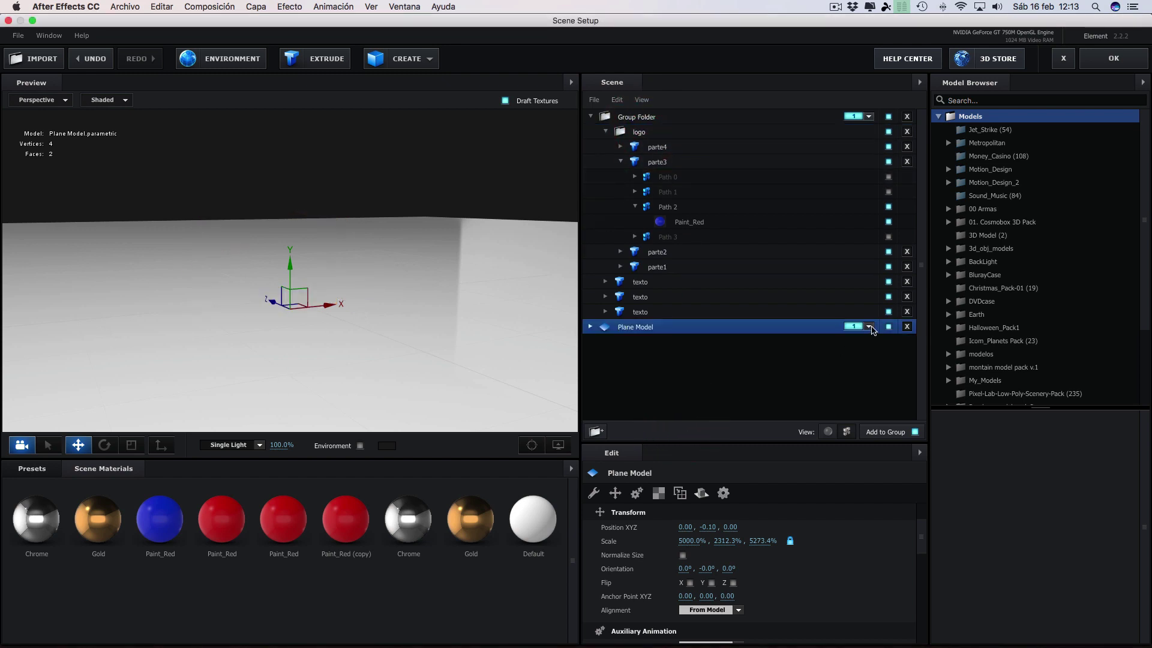
click(869, 326)
click(928, 344)
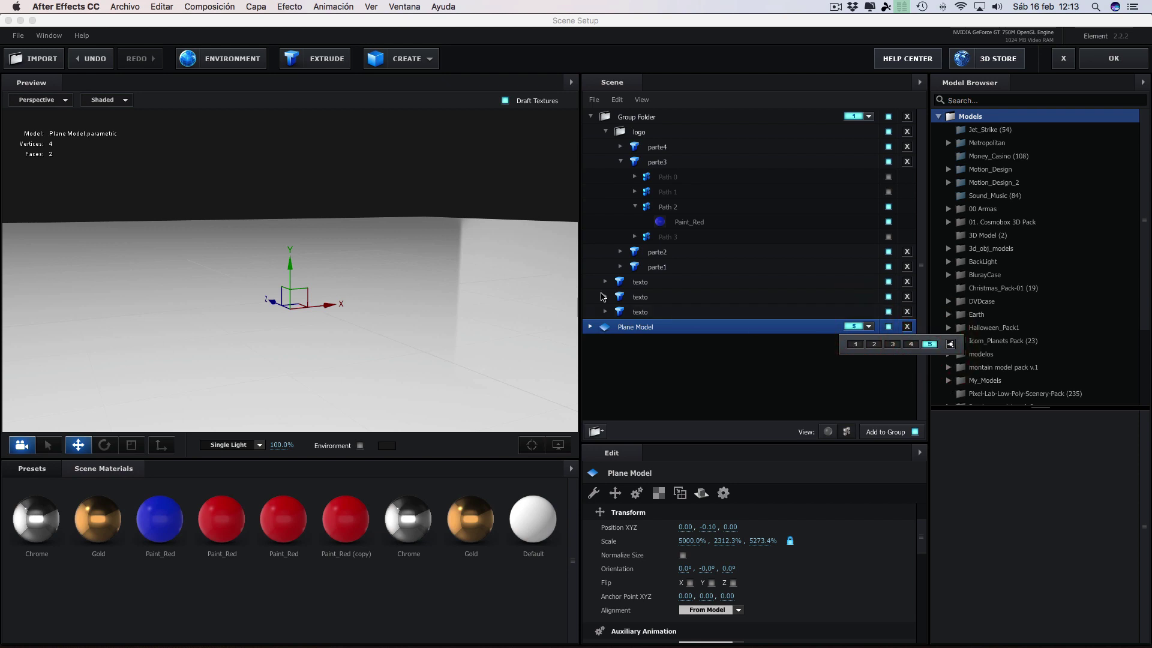
click(524, 345)
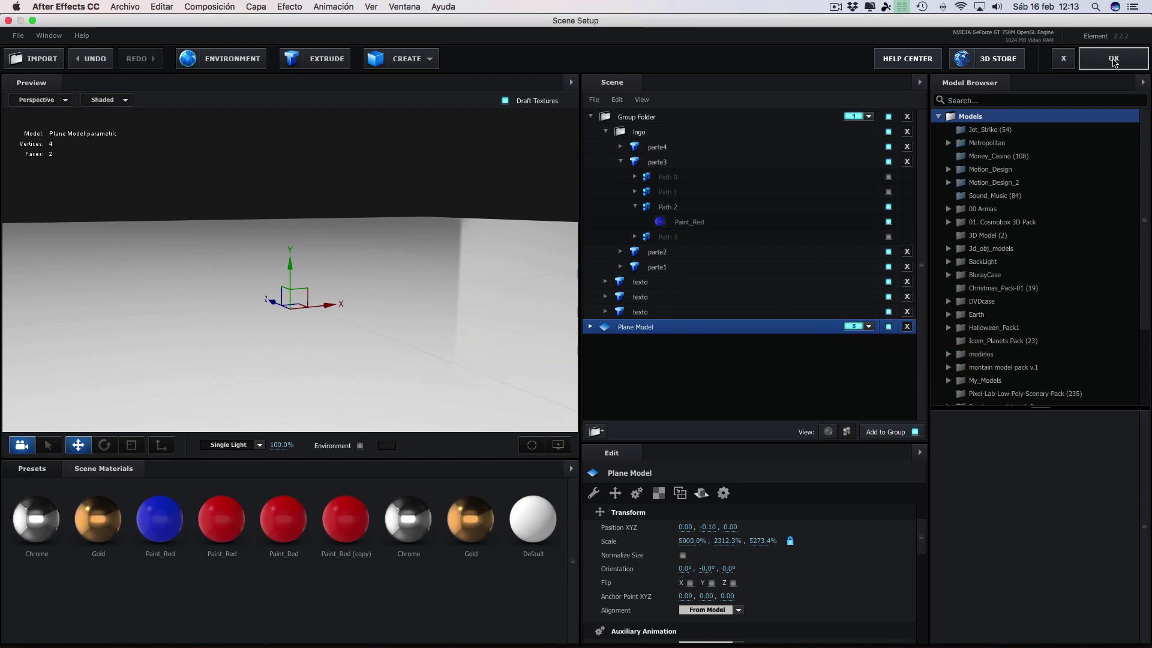
- Apply the scene with OK, collapse Output and expand Group 5 in Effect Controls
click(1116, 60)
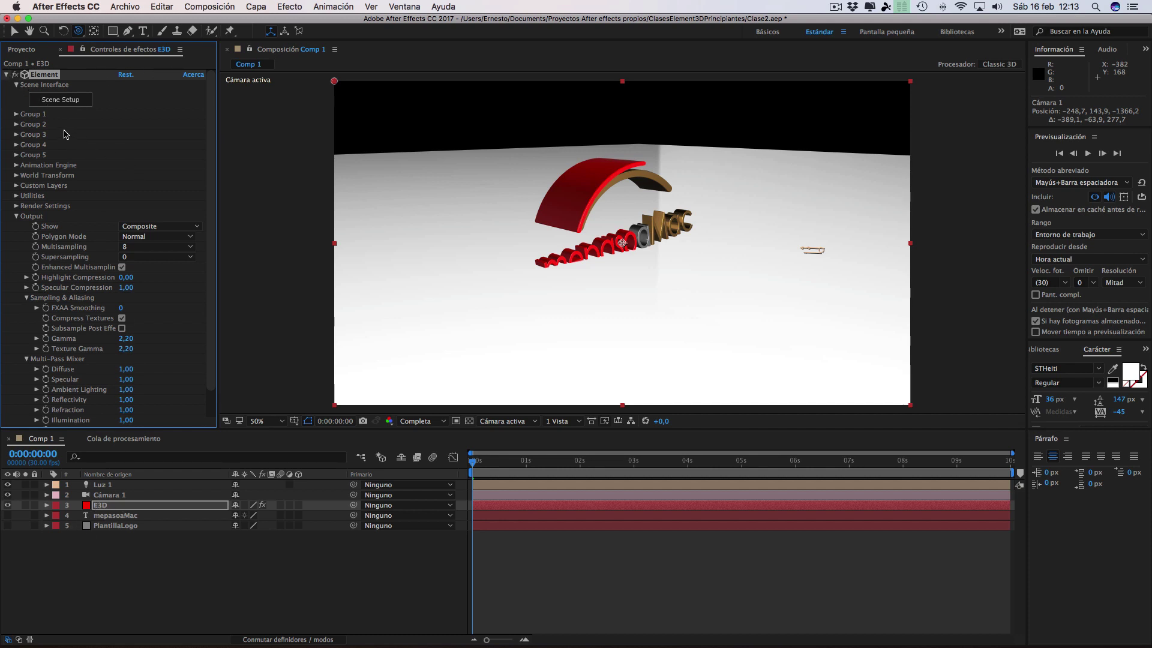
click(15, 216)
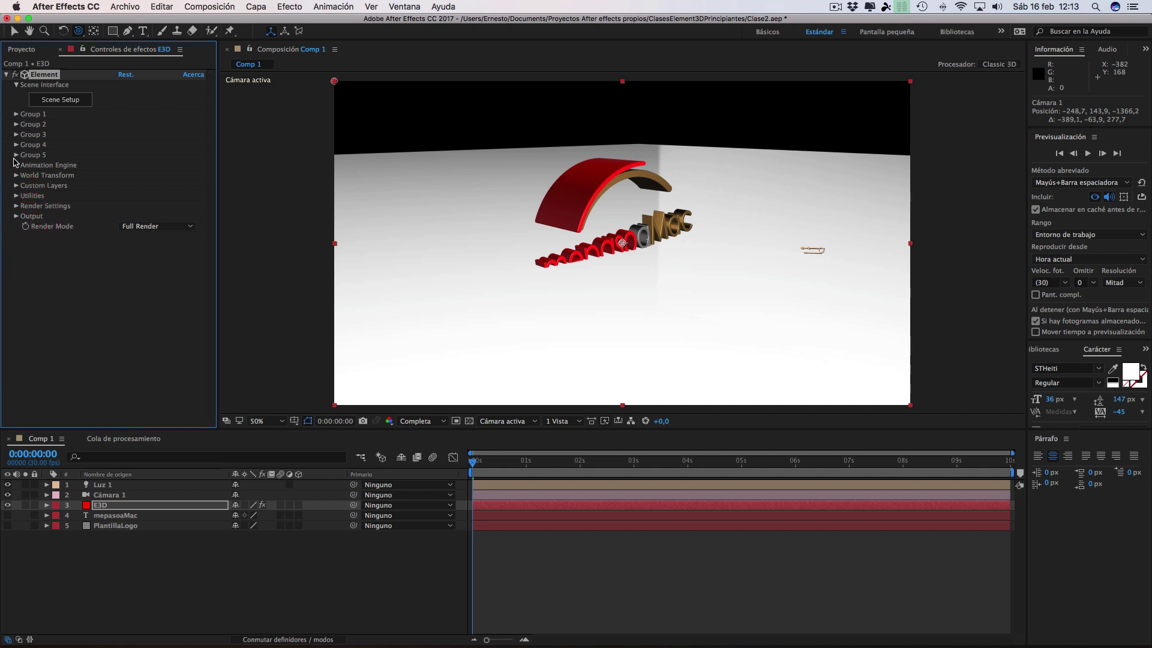
click(17, 155)
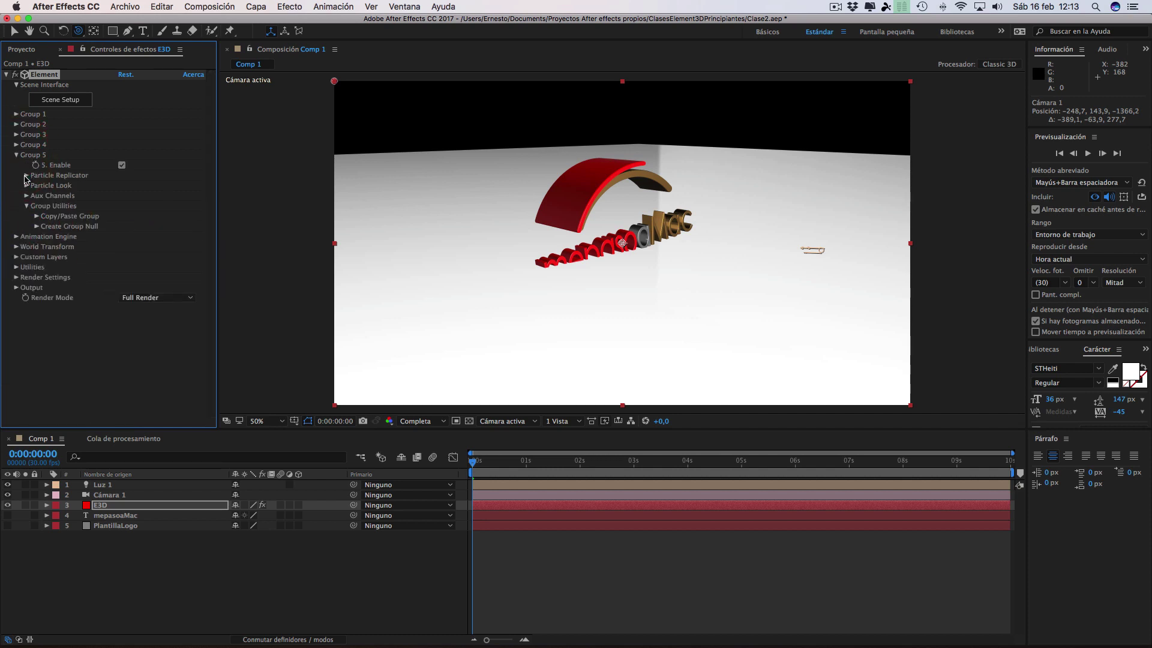
- Open Group 5's Particle Replicator and set Position XY to 960, 829
click(26, 176)
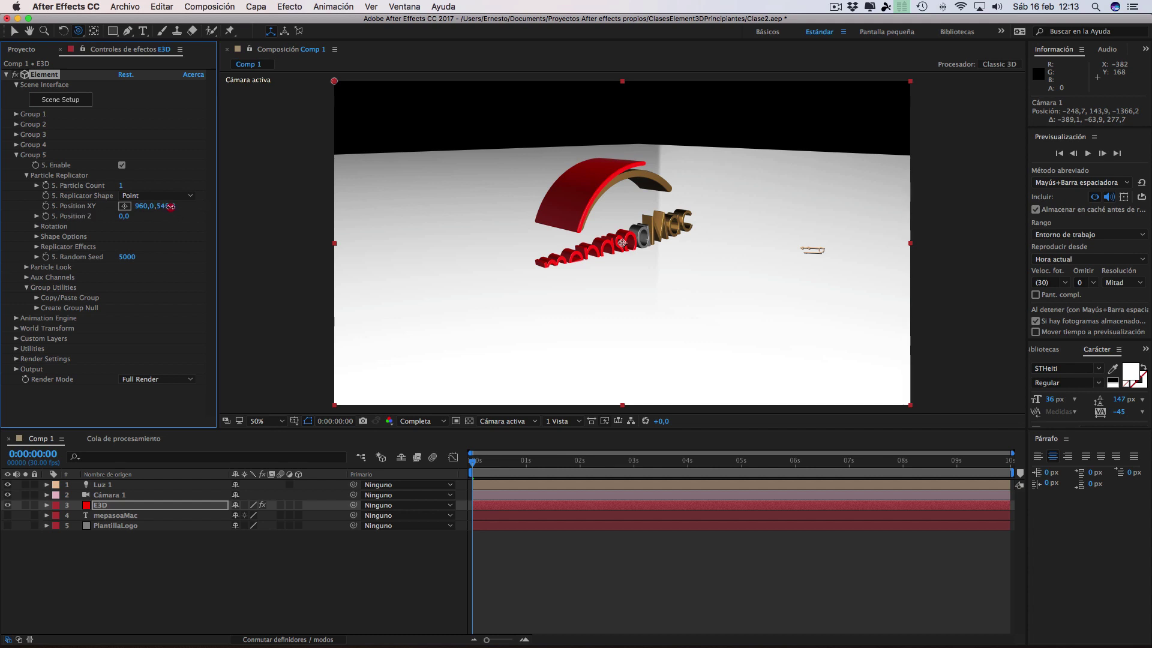
drag(171, 207, 347, 213)
mouse_move(346, 212)
mouse_down()
mouse_move(117, 198)
mouse_move(435, 204)
mouse_move(267, 199)
mouse_move(349, 201)
mouse_up()
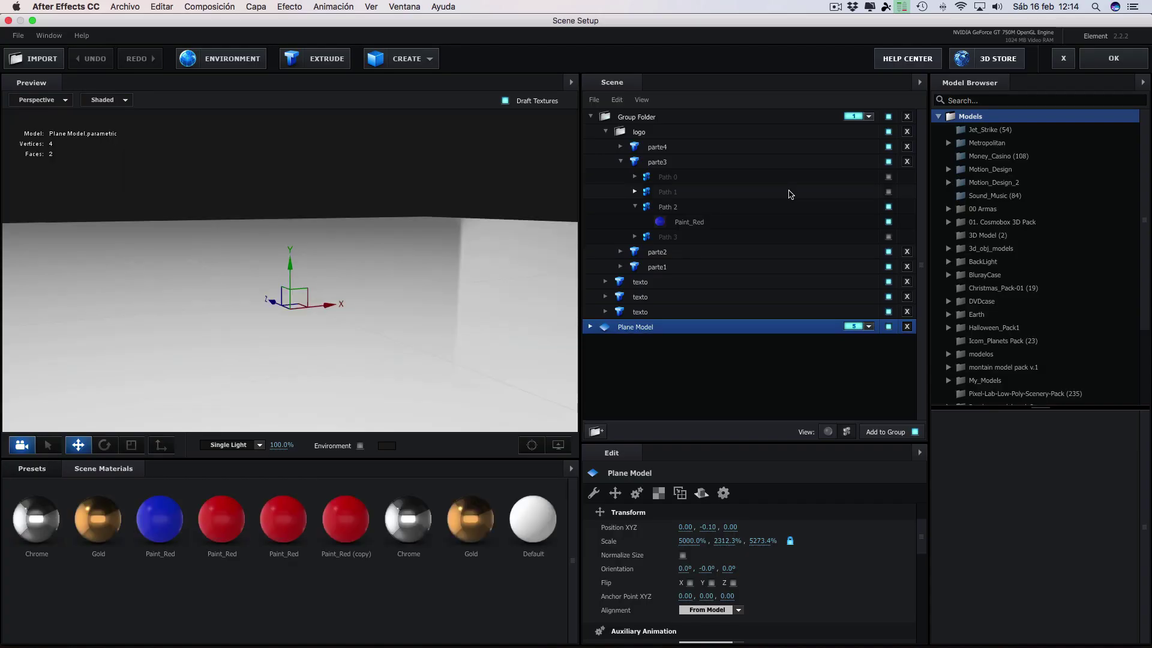
- Drag Plane Model back into the Group Folder and lower it to Position Y -1.23
drag(391, 363, 477, 336)
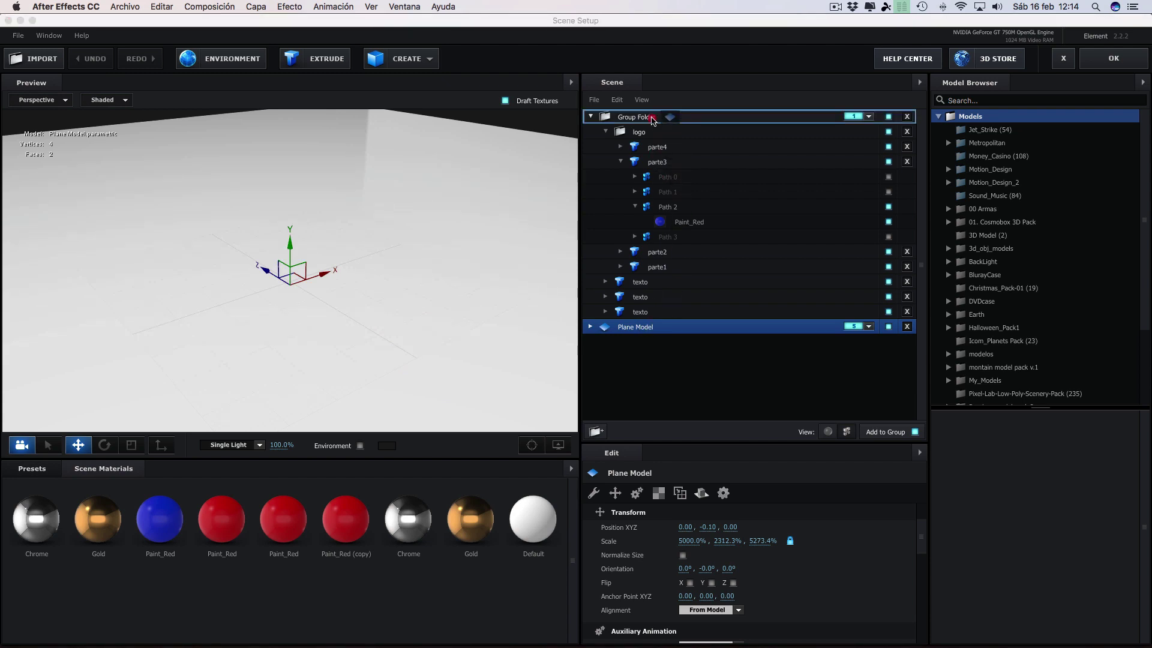
drag(641, 330, 651, 117)
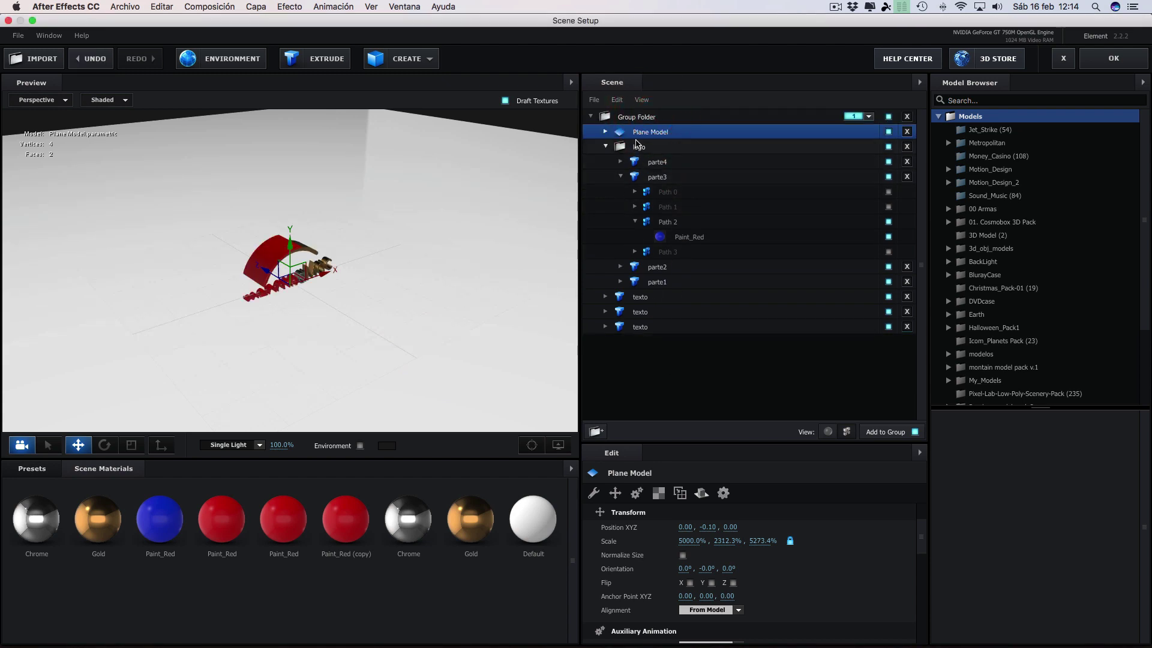
drag(423, 275, 419, 263)
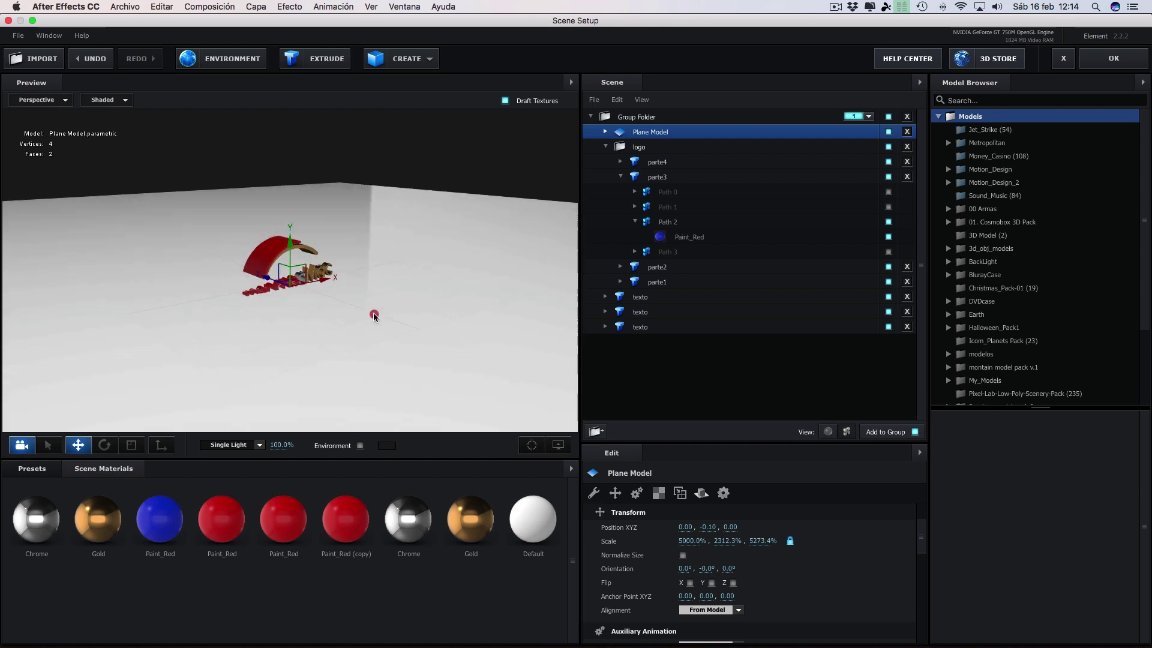
drag(375, 314, 367, 303)
drag(291, 241, 293, 282)
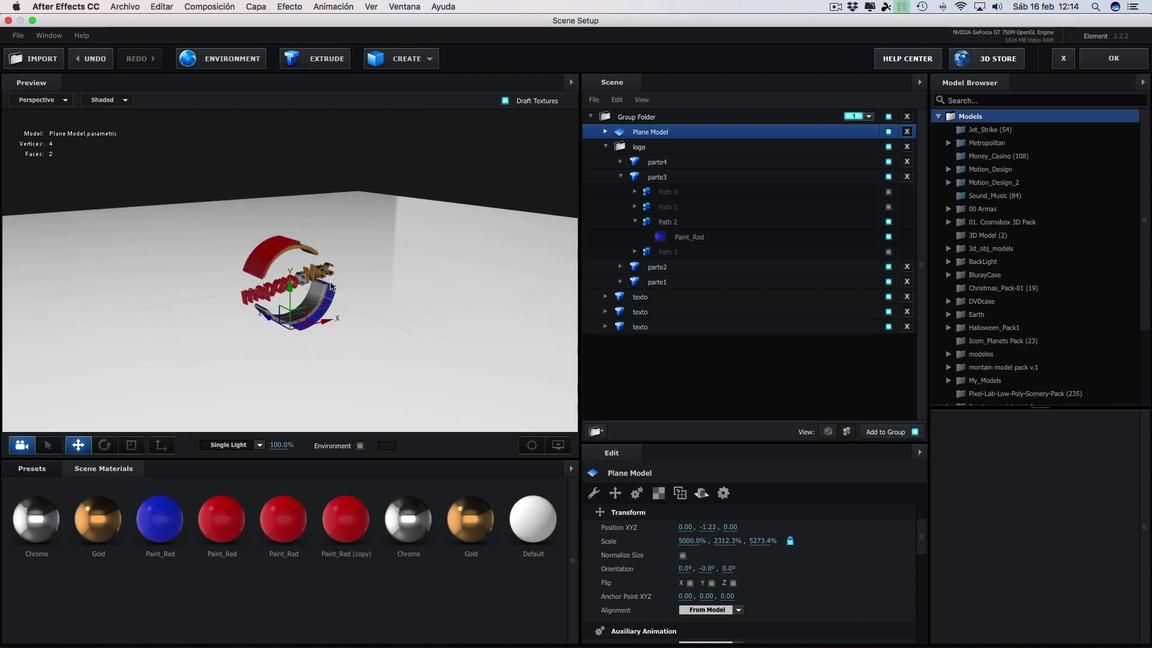
mouse_move(429, 300)
mouse_down()
mouse_move(439, 322)
mouse_move(432, 303)
mouse_up()
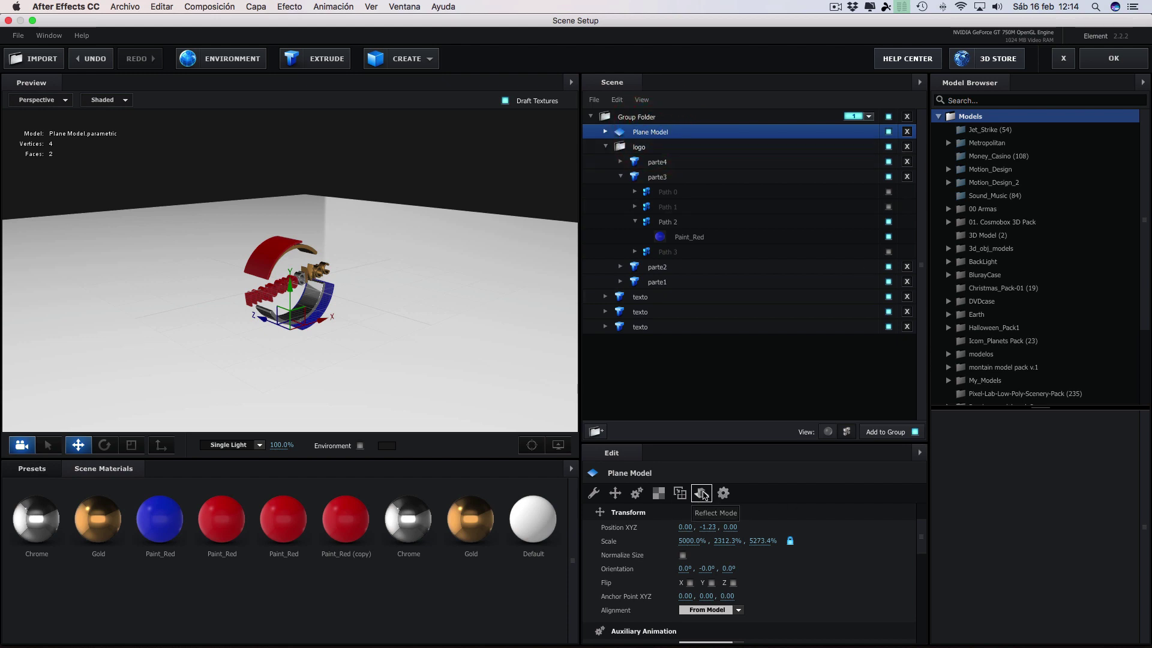
- Switch the Plane Model's reflect mode to Mirror Surface and orbit the preview to check the reflection
click(702, 493)
click(742, 527)
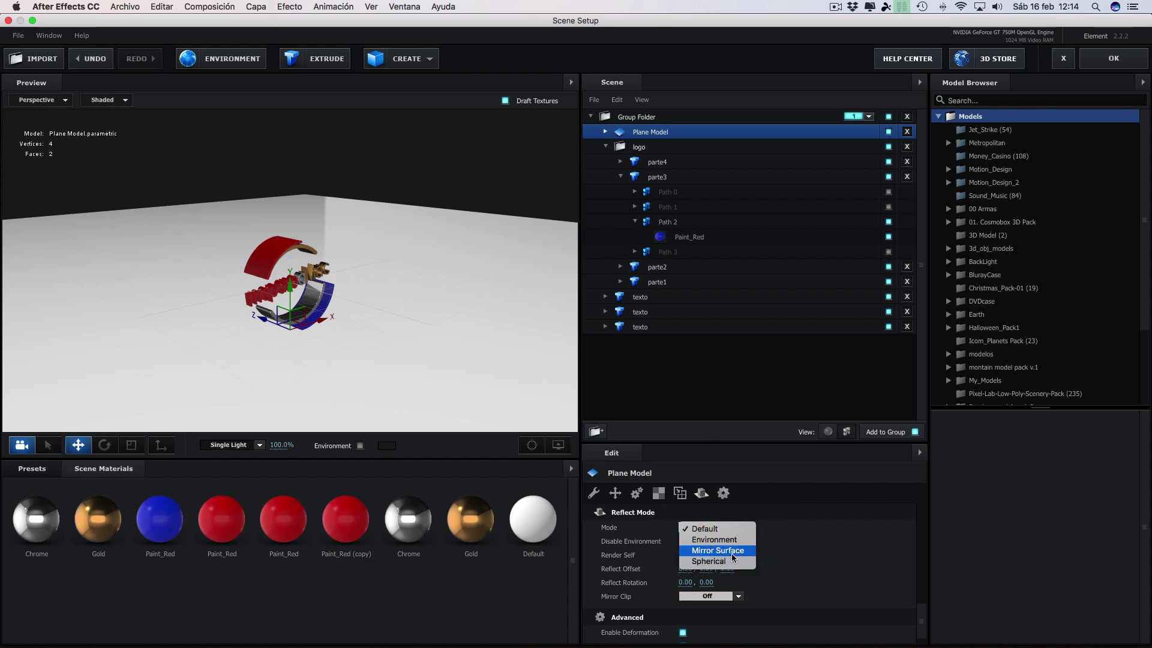
click(709, 551)
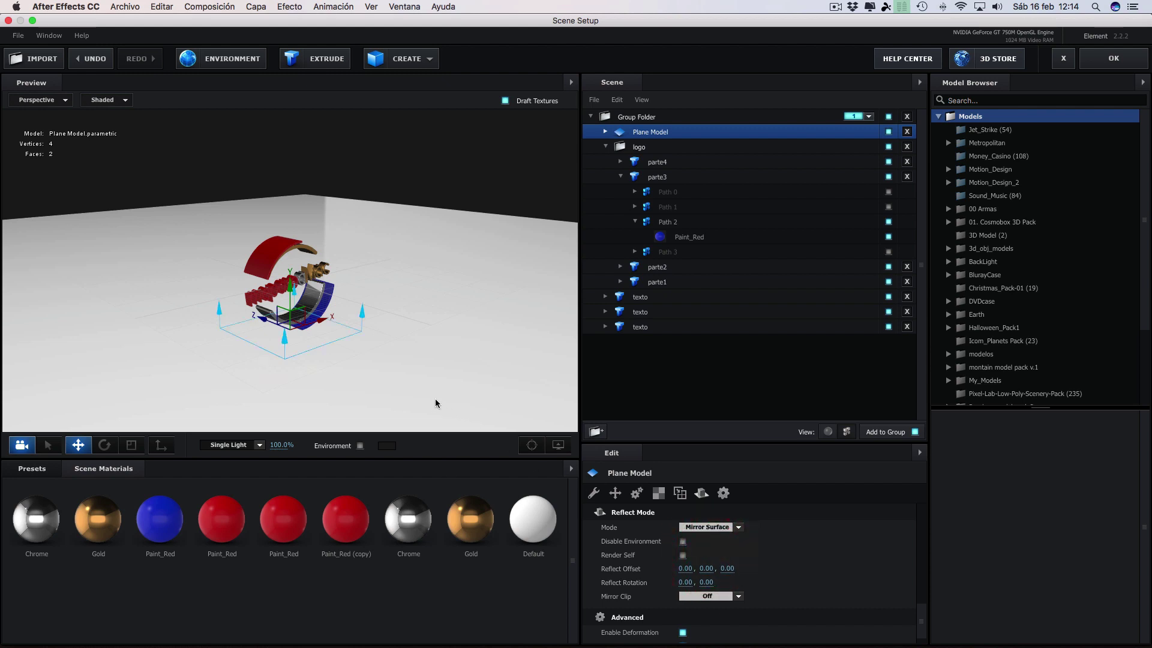
mouse_move(423, 356)
mouse_down()
mouse_move(446, 340)
mouse_move(436, 335)
mouse_up()
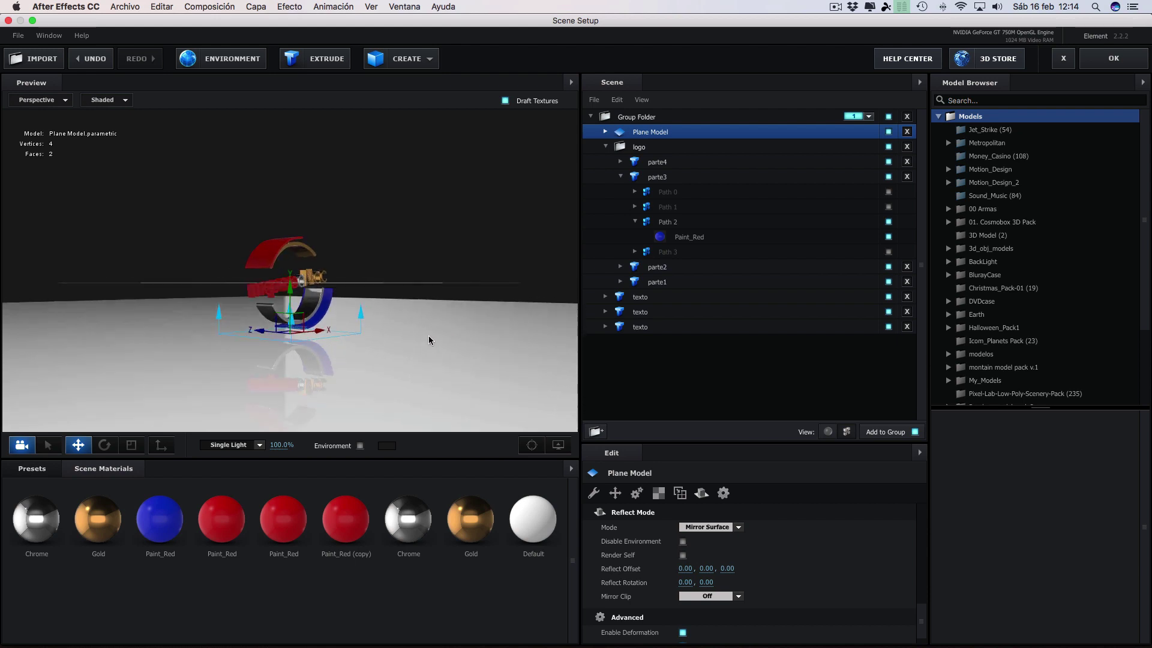
drag(436, 337, 435, 336)
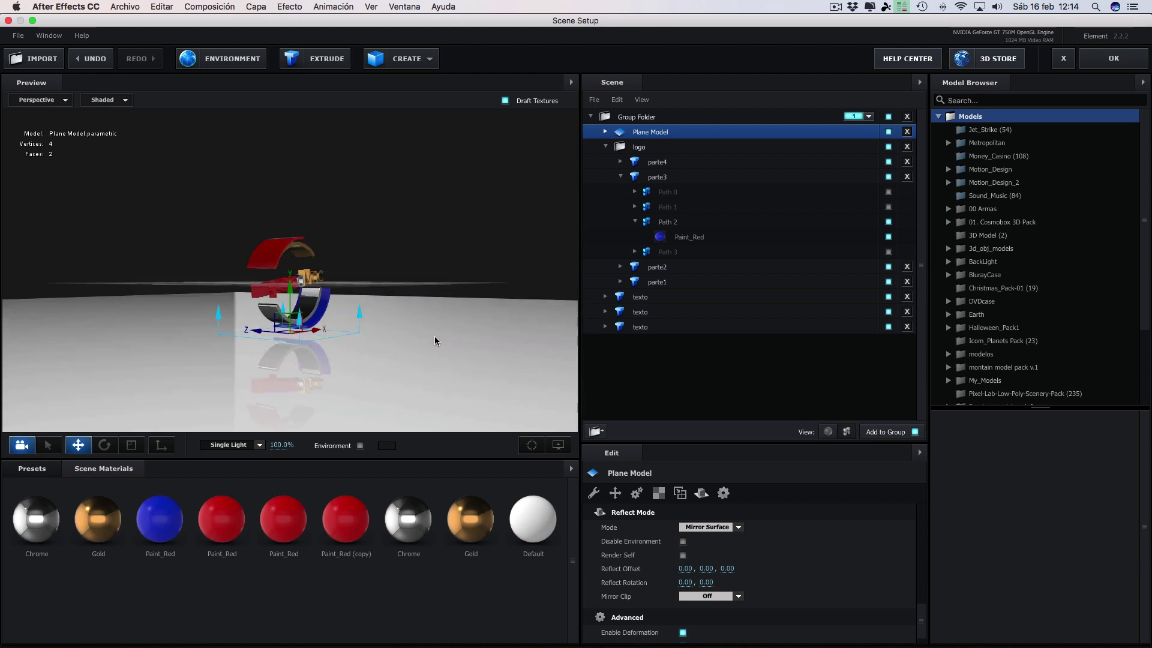
scroll(707, 548, down, 1)
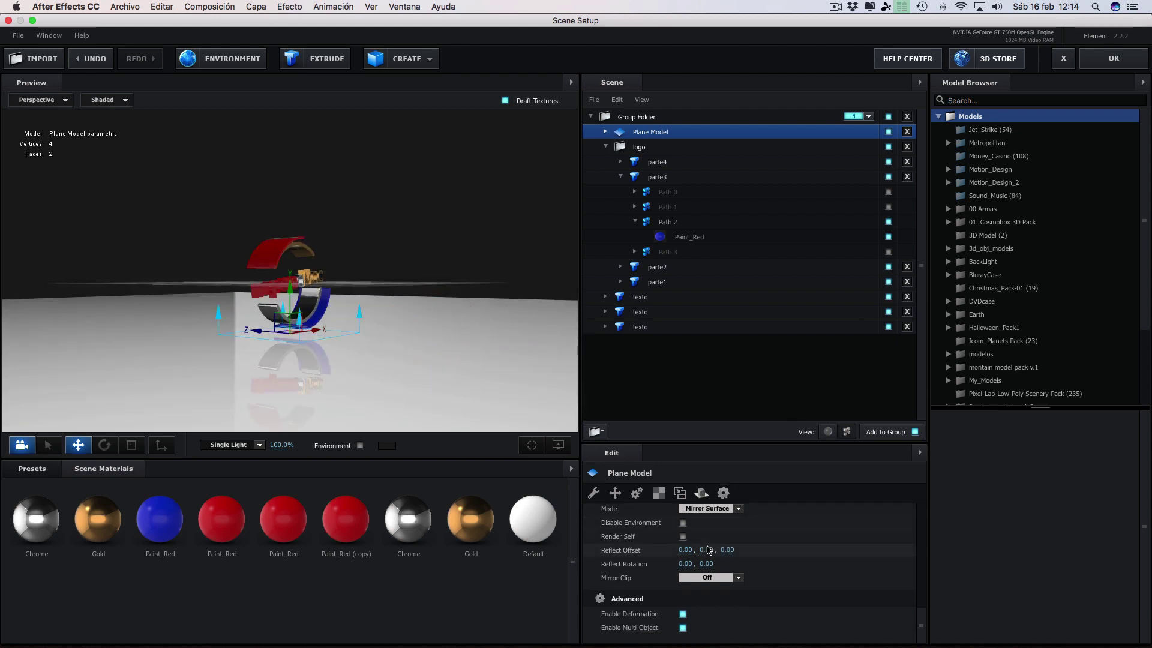
- Select the Plane Model's Default material and set its Reflectivity Intensity to 97%
click(605, 132)
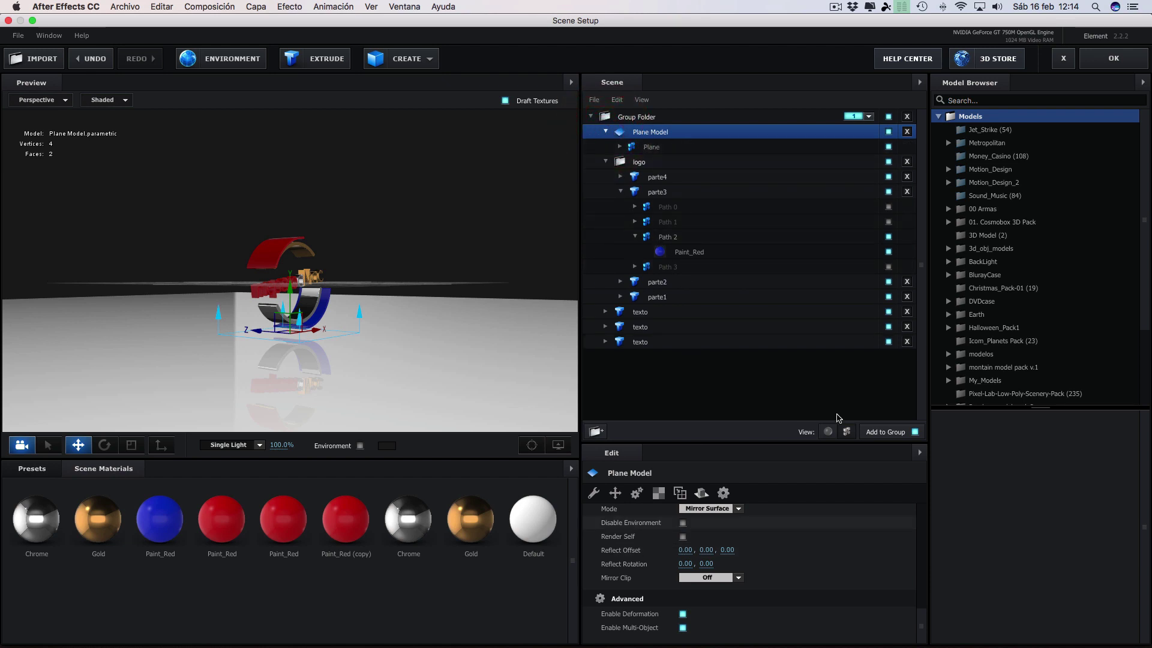
click(827, 432)
click(671, 150)
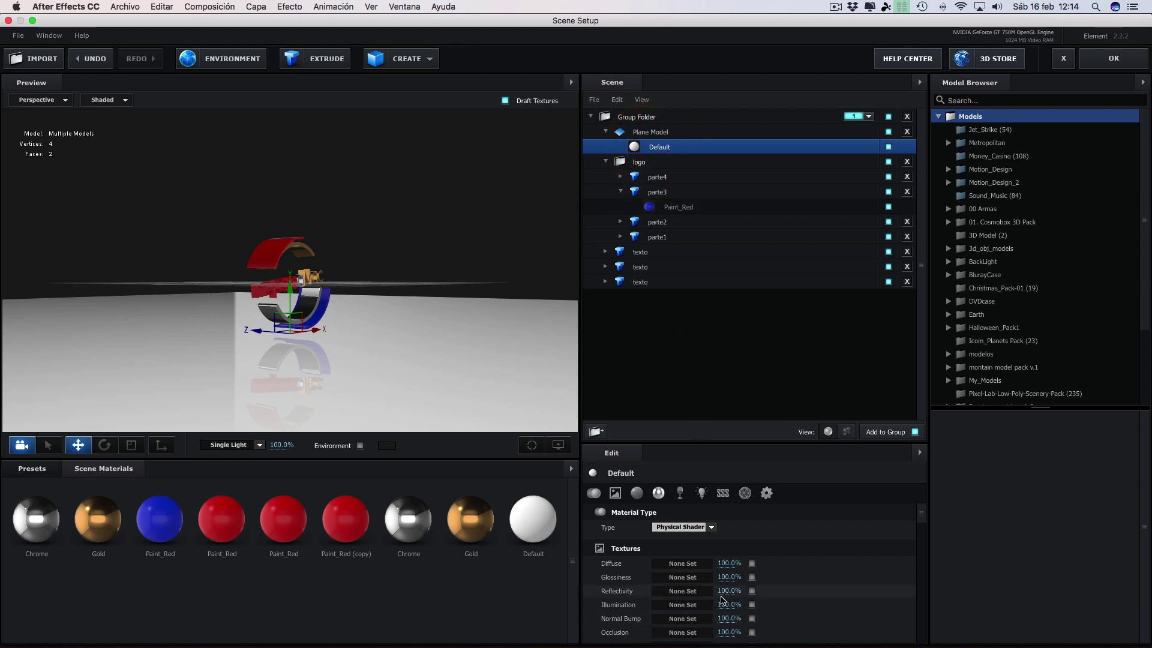
scroll(722, 600, down, 6)
scroll(720, 600, down, 2)
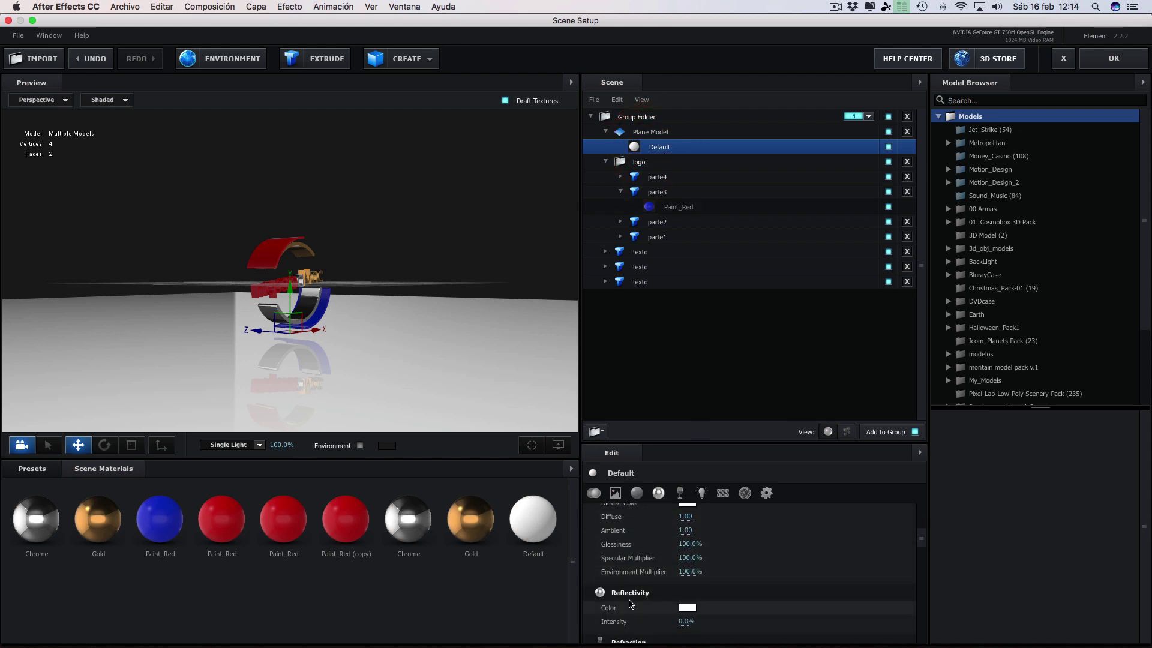
drag(684, 622, 483, 359)
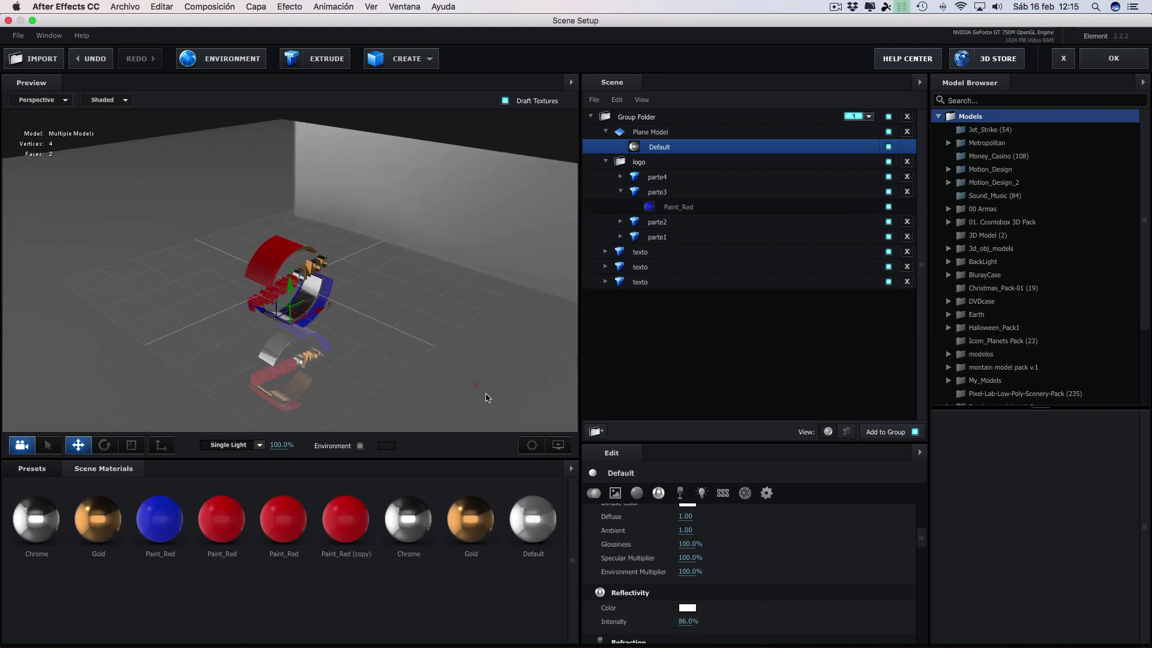
drag(694, 621, 694, 604)
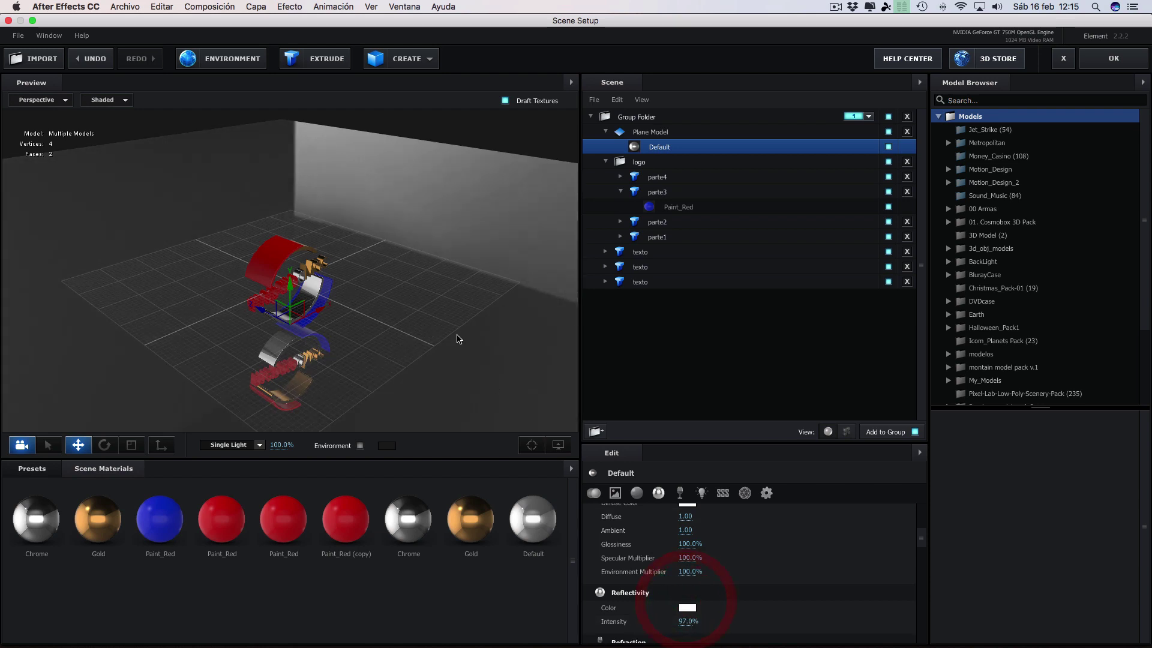
mouse_move(424, 314)
mouse_down()
mouse_move(459, 309)
mouse_move(461, 329)
mouse_up()
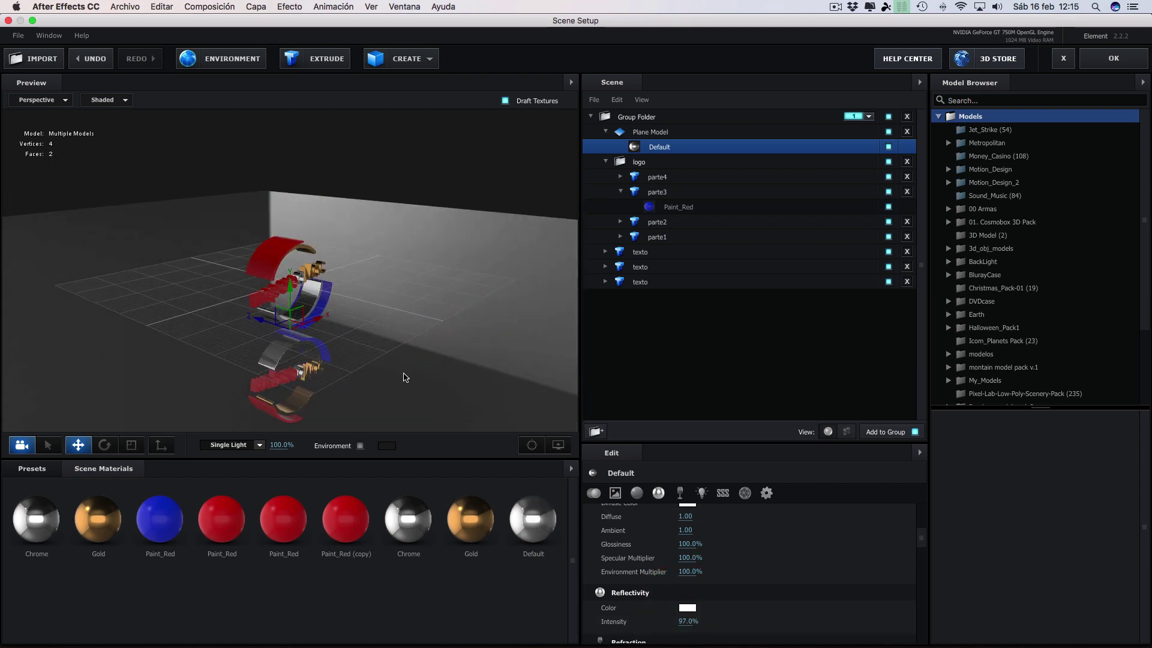
- Apply the metal_chrome_dirty preset from Pro_Shaders_2 Metal to the floor plane
click(32, 468)
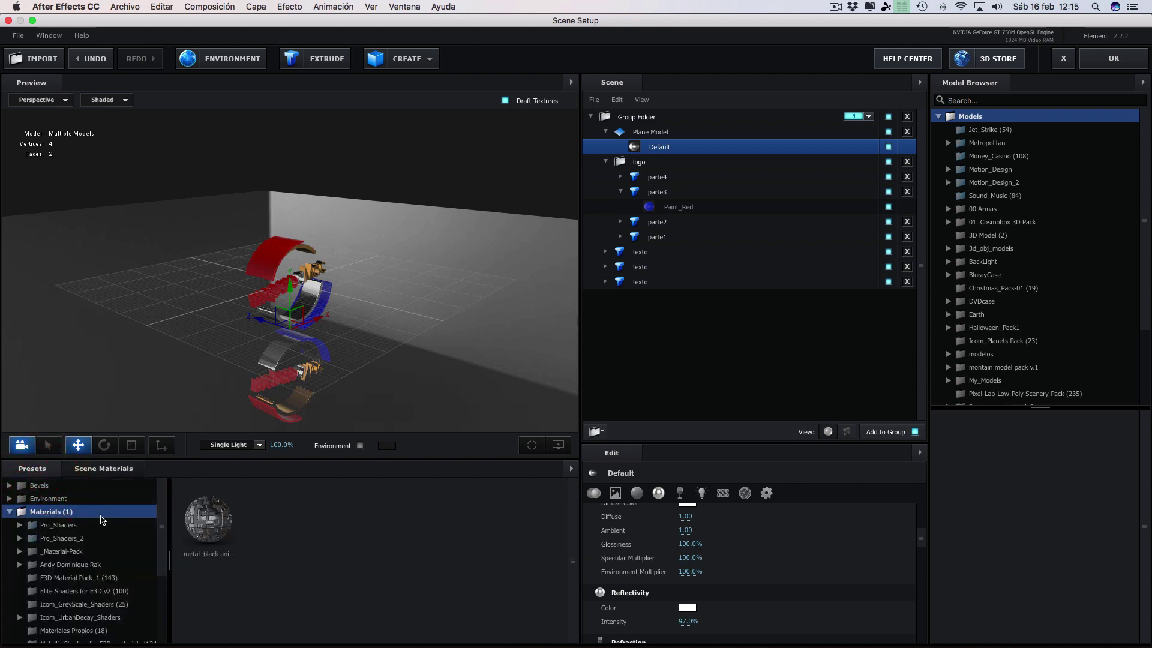
double_click(62, 538)
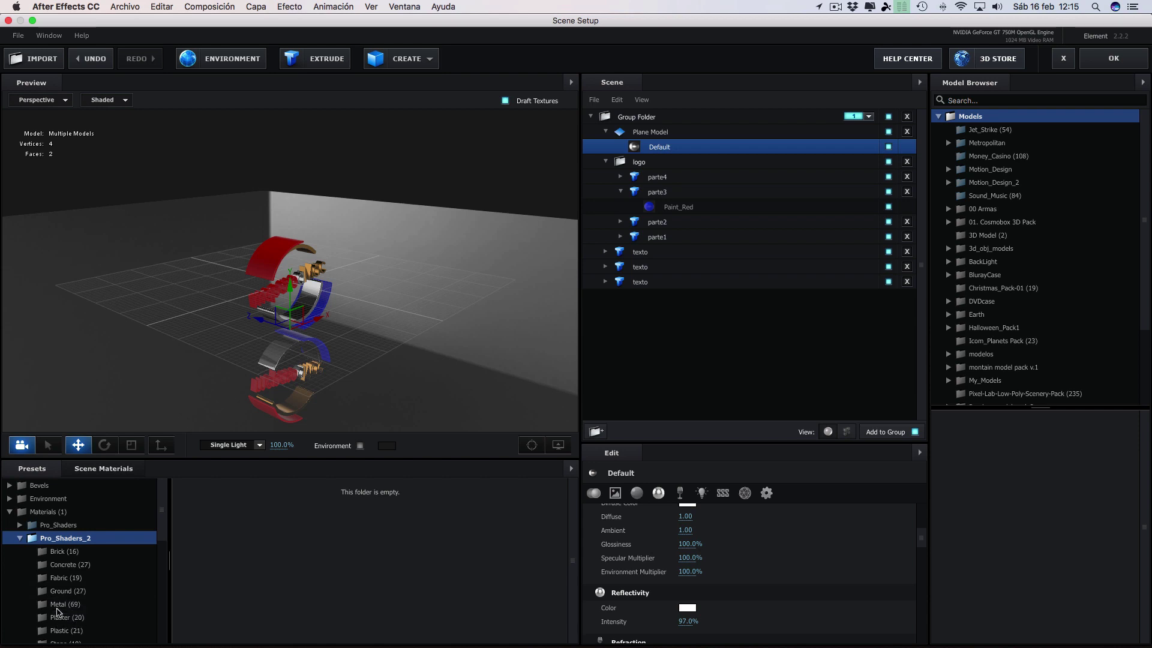
scroll(60, 609, down, 3)
click(59, 534)
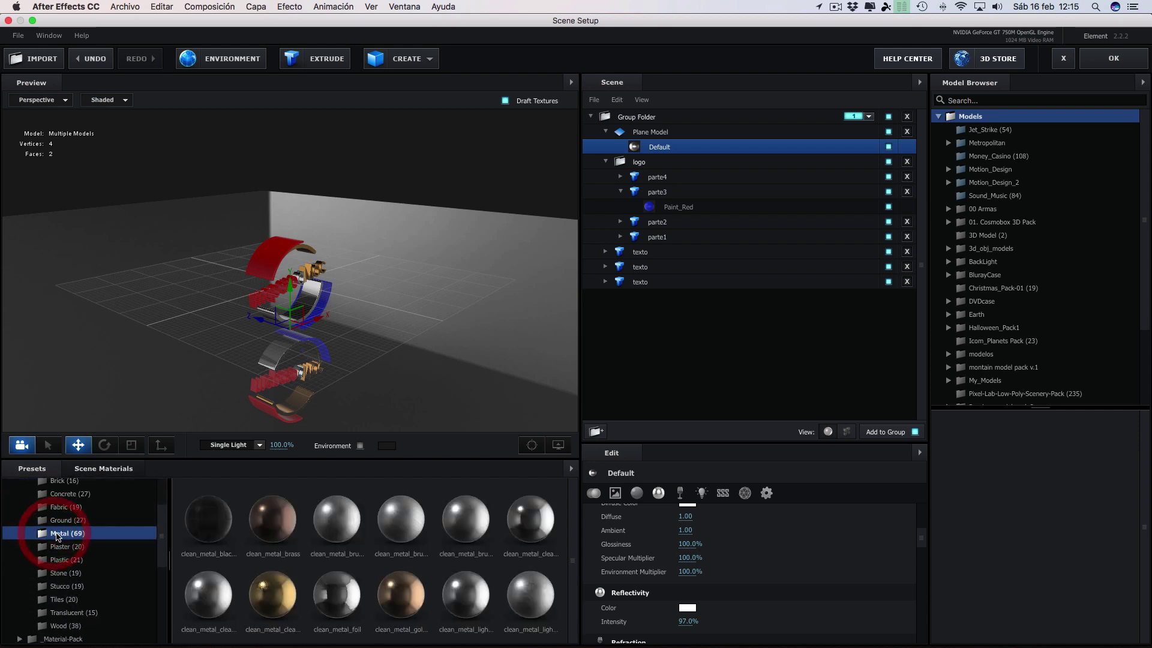
scroll(513, 565, down, 5)
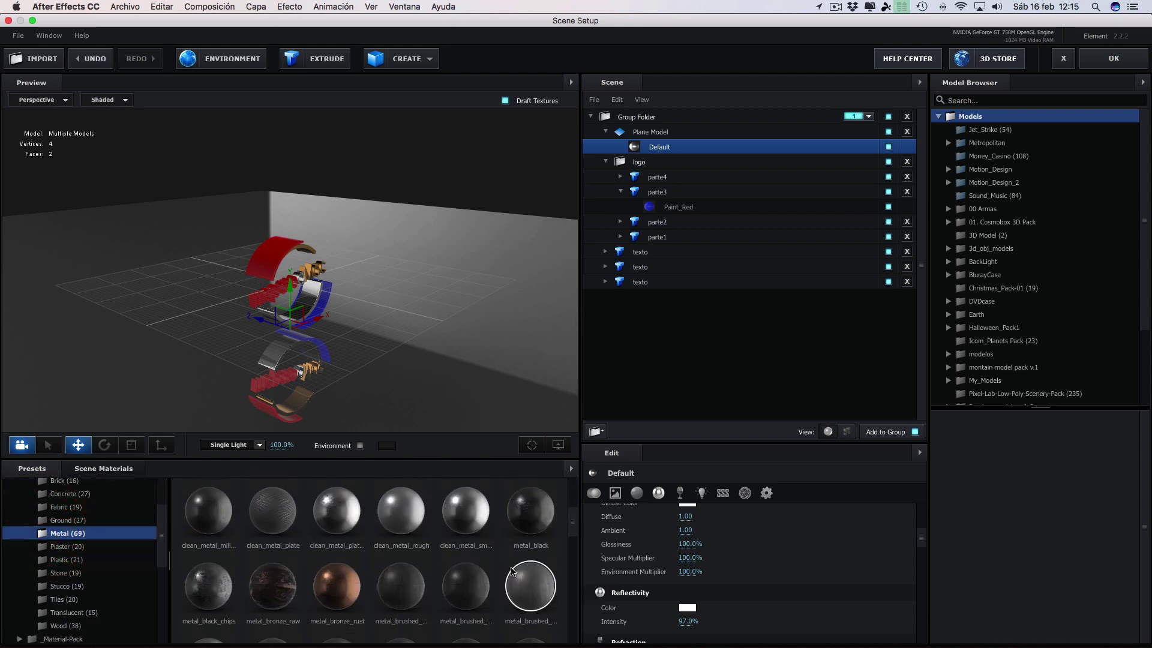
scroll(513, 570, down, 1)
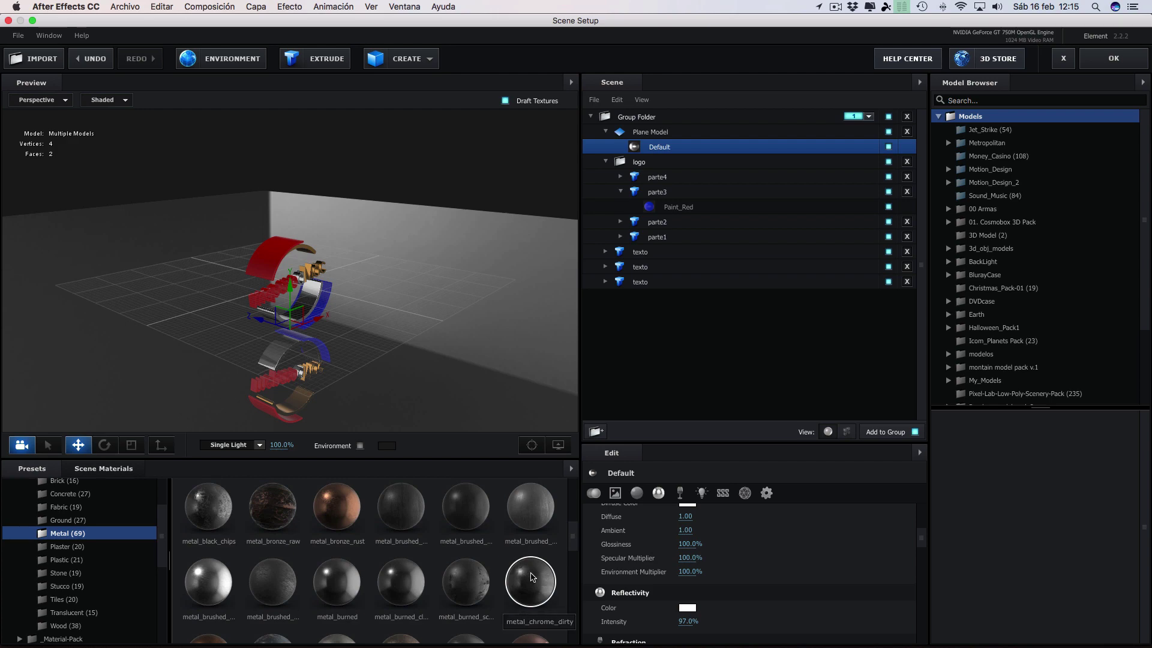
drag(531, 577, 468, 296)
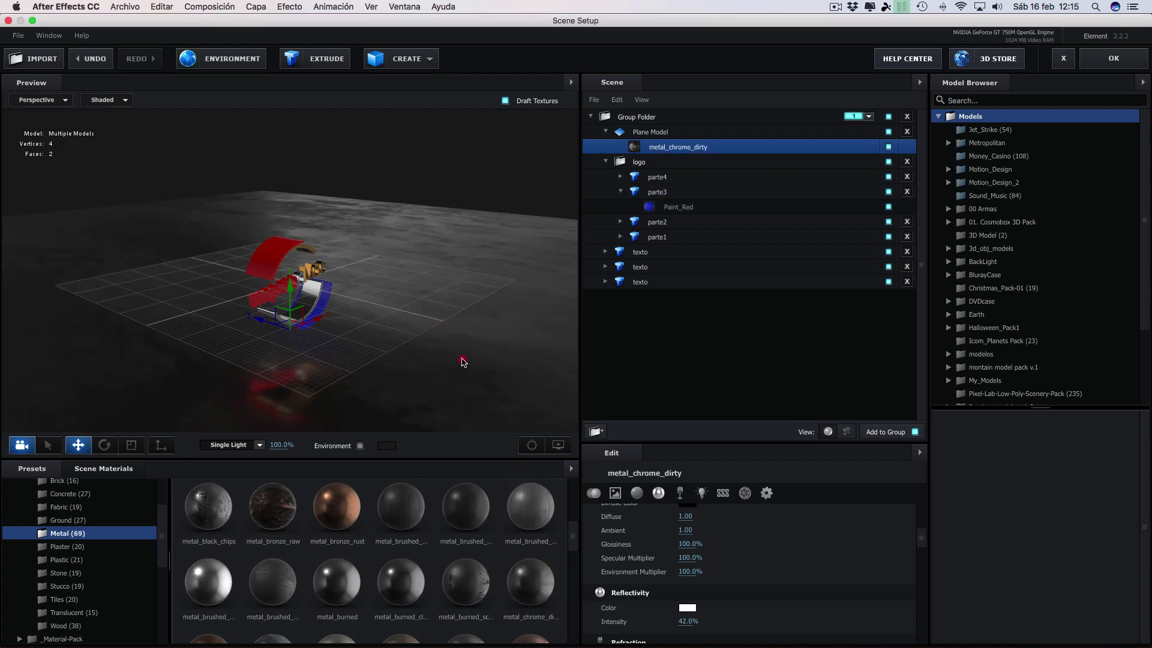
drag(464, 362, 472, 348)
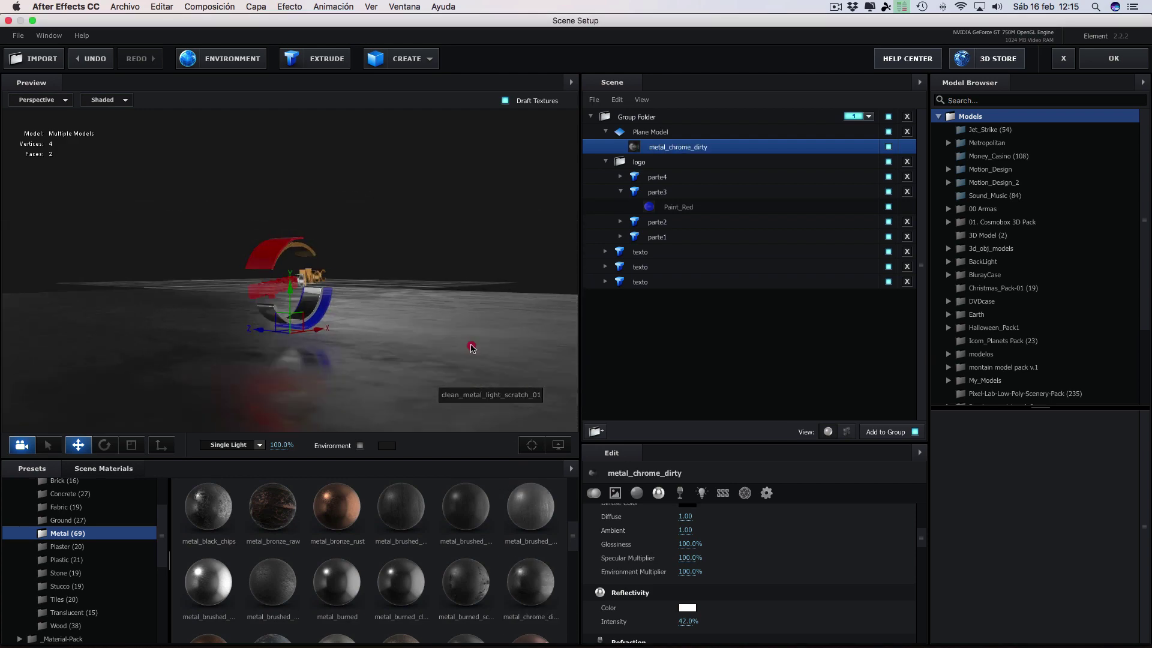
drag(472, 348, 490, 339)
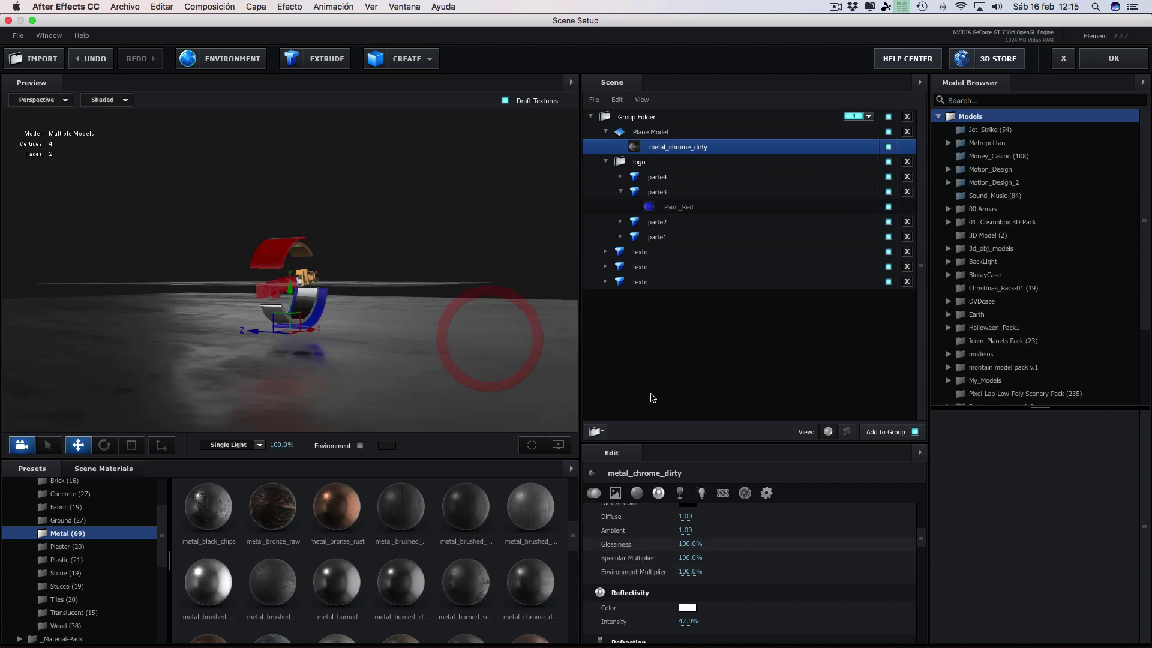
- Raise the floor's Reflectivity Intensity to about 83% and lower its Glossiness texture to 58%
scroll(677, 559, down, 3)
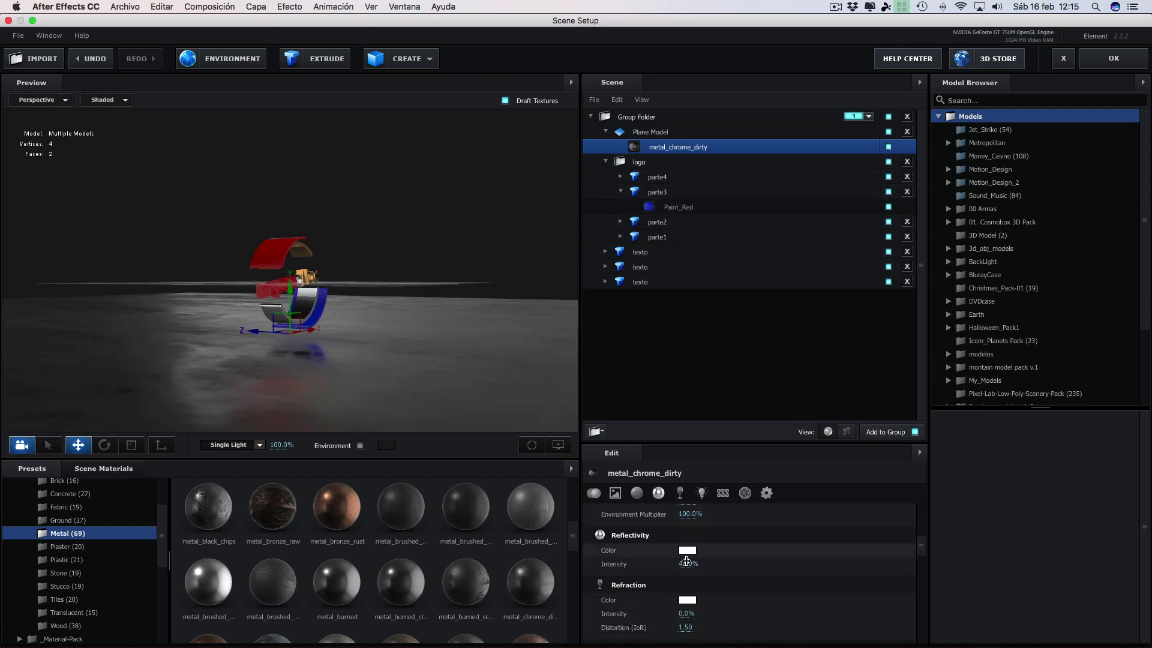
mouse_move(687, 562)
mouse_down()
mouse_move(715, 564)
mouse_move(706, 562)
mouse_up()
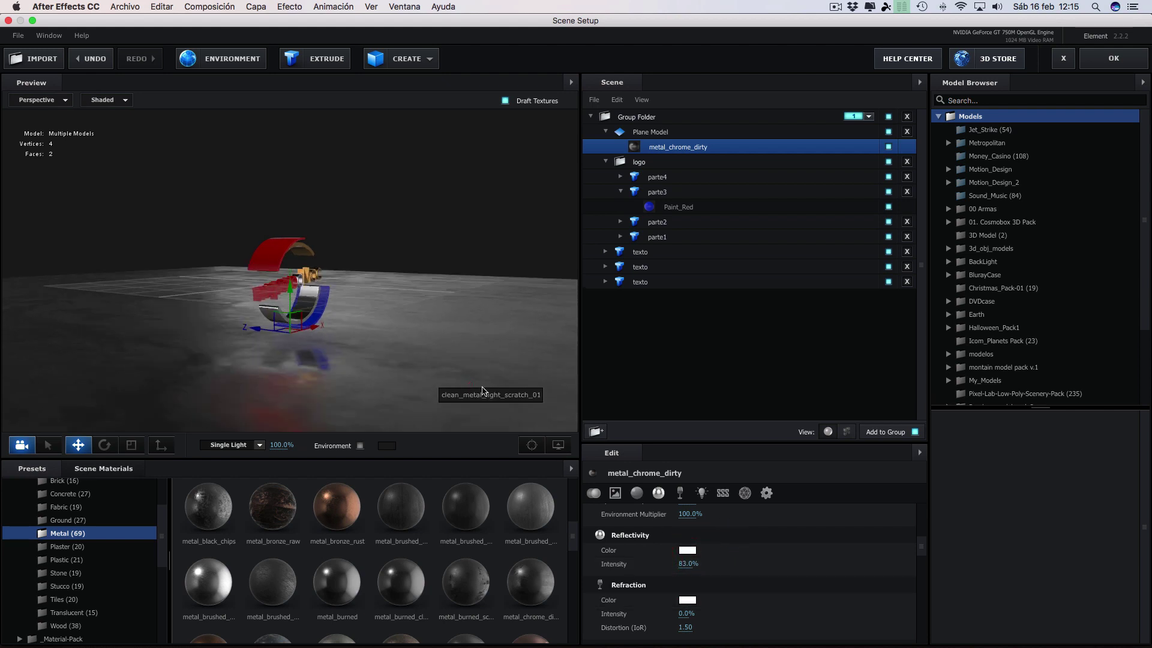
scroll(651, 551, up, 2)
scroll(654, 550, up, 2)
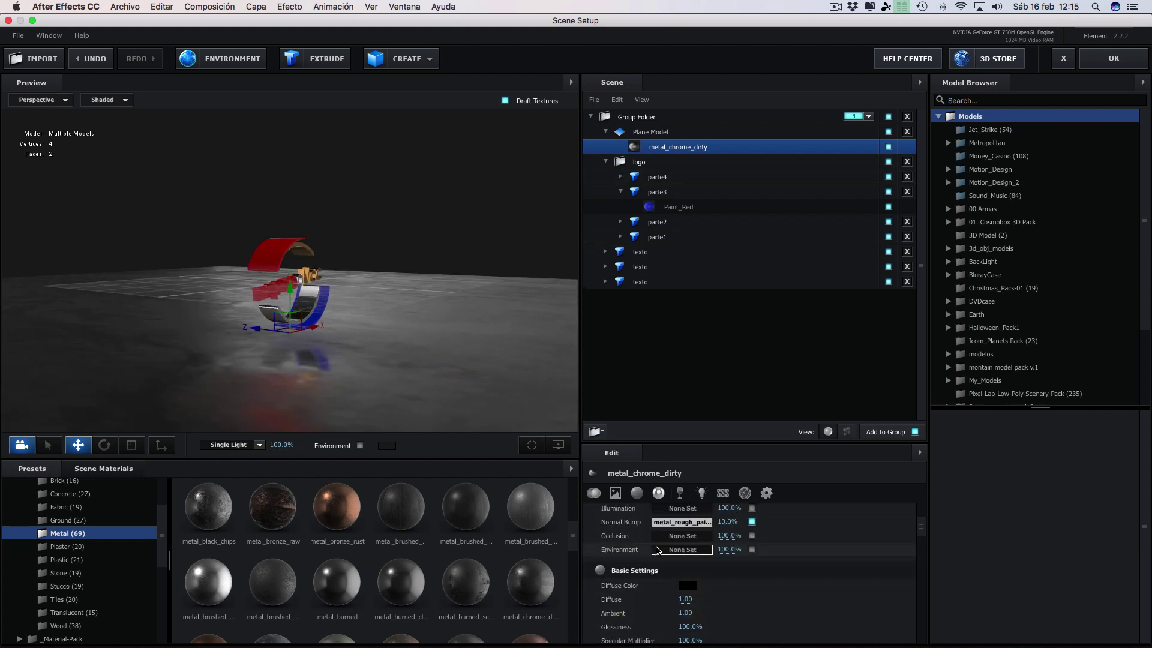
scroll(658, 551, up, 2)
scroll(657, 549, up, 2)
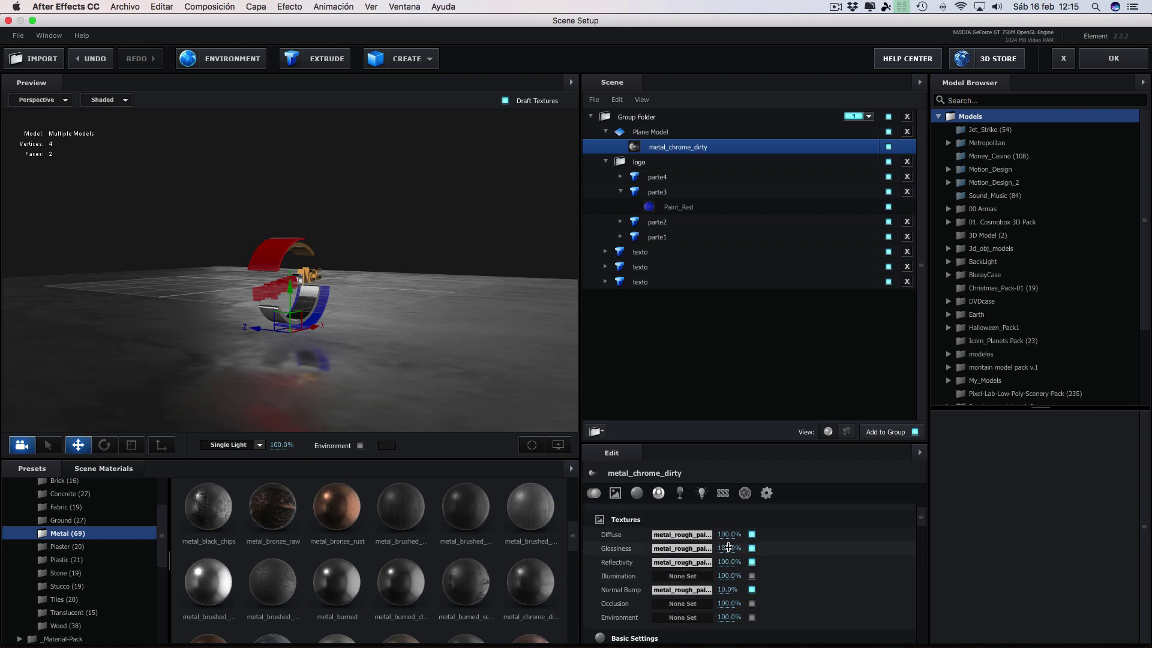
drag(728, 548, 701, 546)
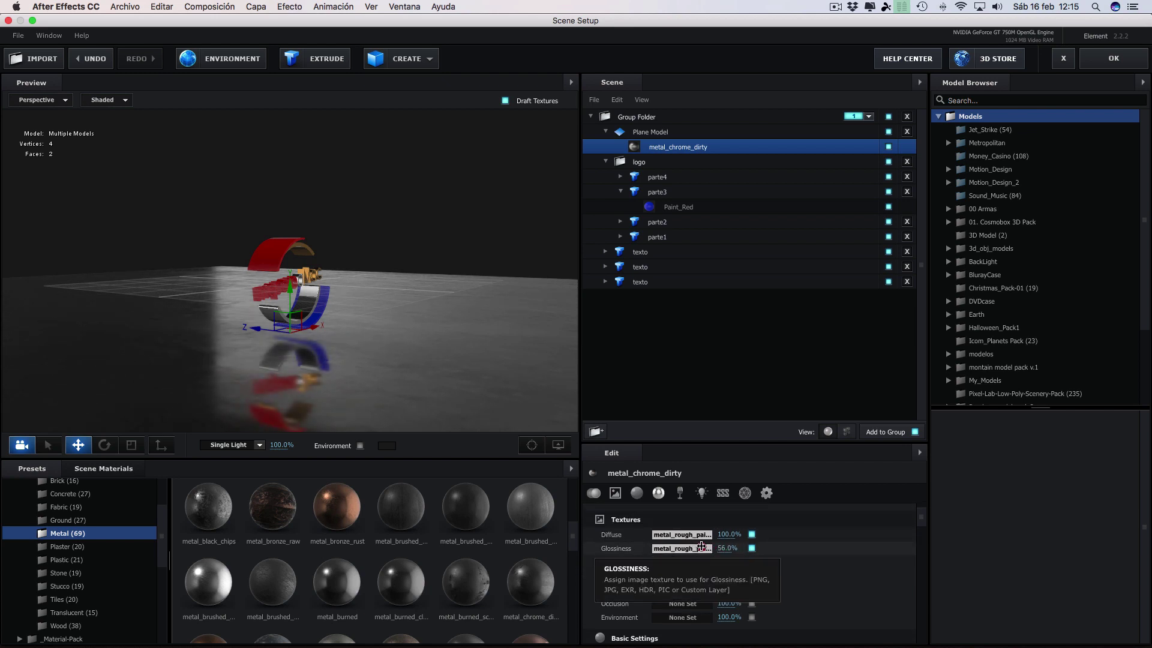
mouse_move(386, 342)
mouse_down()
mouse_move(321, 338)
mouse_move(404, 352)
mouse_move(398, 342)
mouse_up()
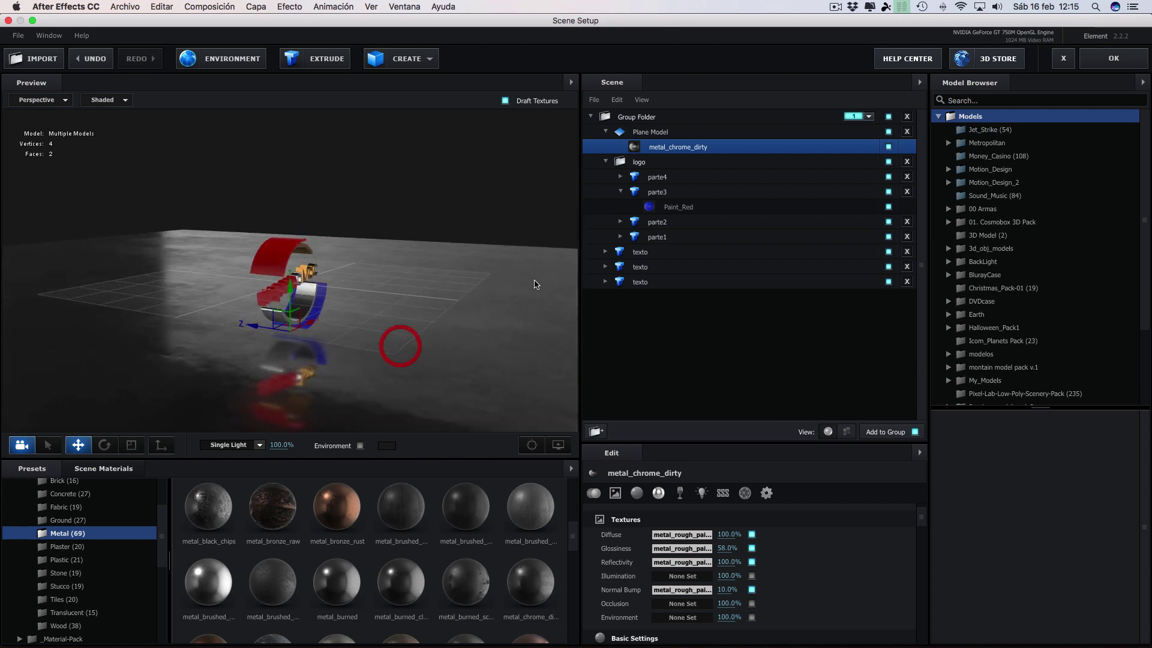
- Apply the Element scene and orbit Cámara 1 to a three-quarter view of the logo
click(1113, 58)
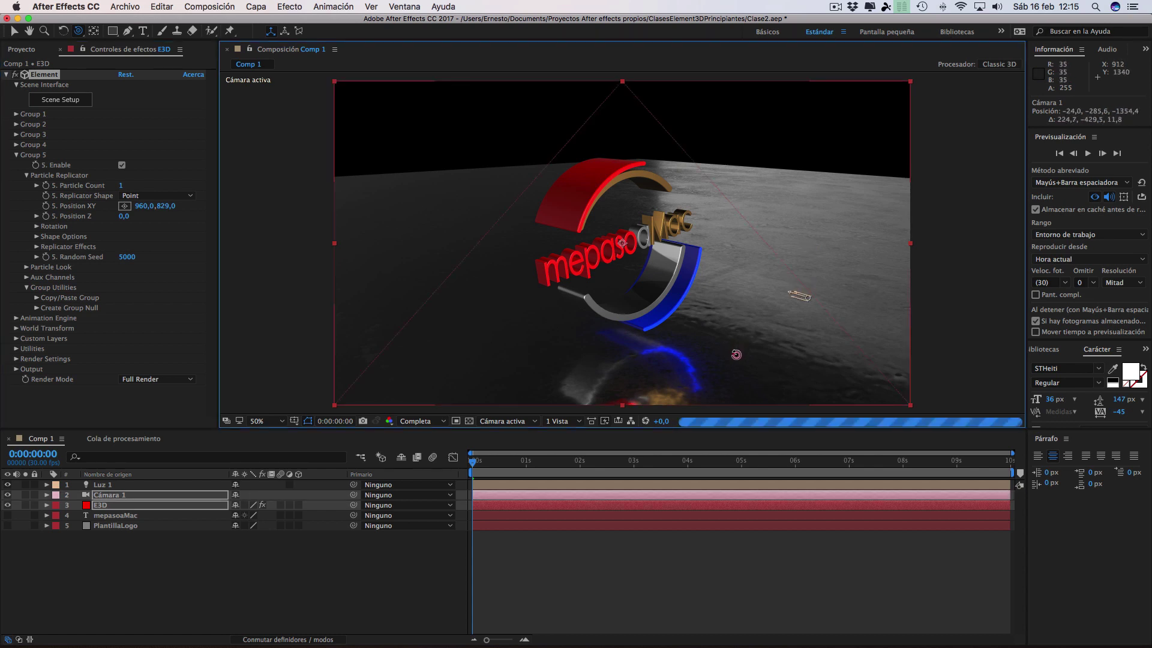
mouse_move(742, 338)
mouse_down()
mouse_move(715, 340)
mouse_move(717, 328)
mouse_move(710, 378)
mouse_up()
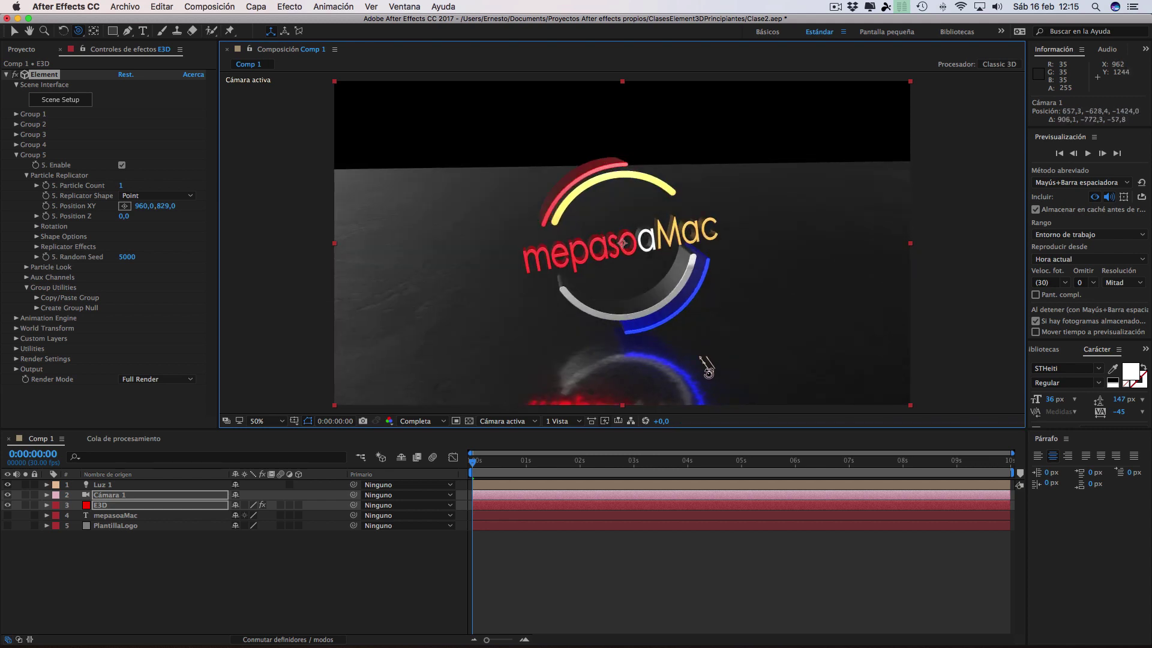
drag(709, 378, 441, 226)
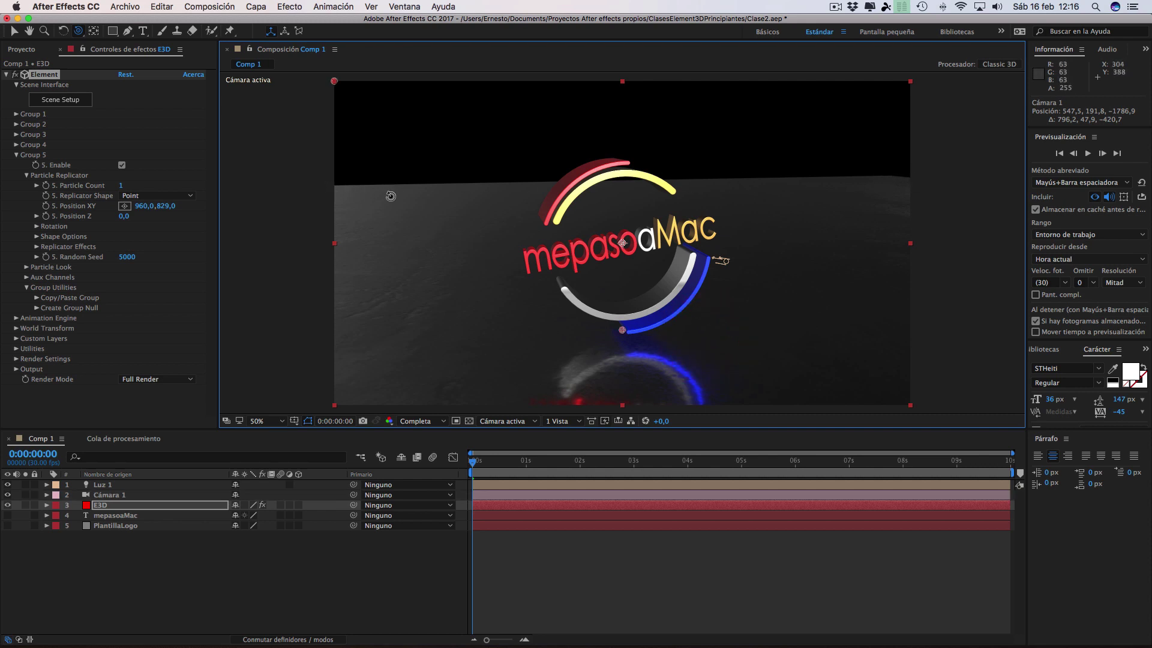
drag(783, 324, 741, 306)
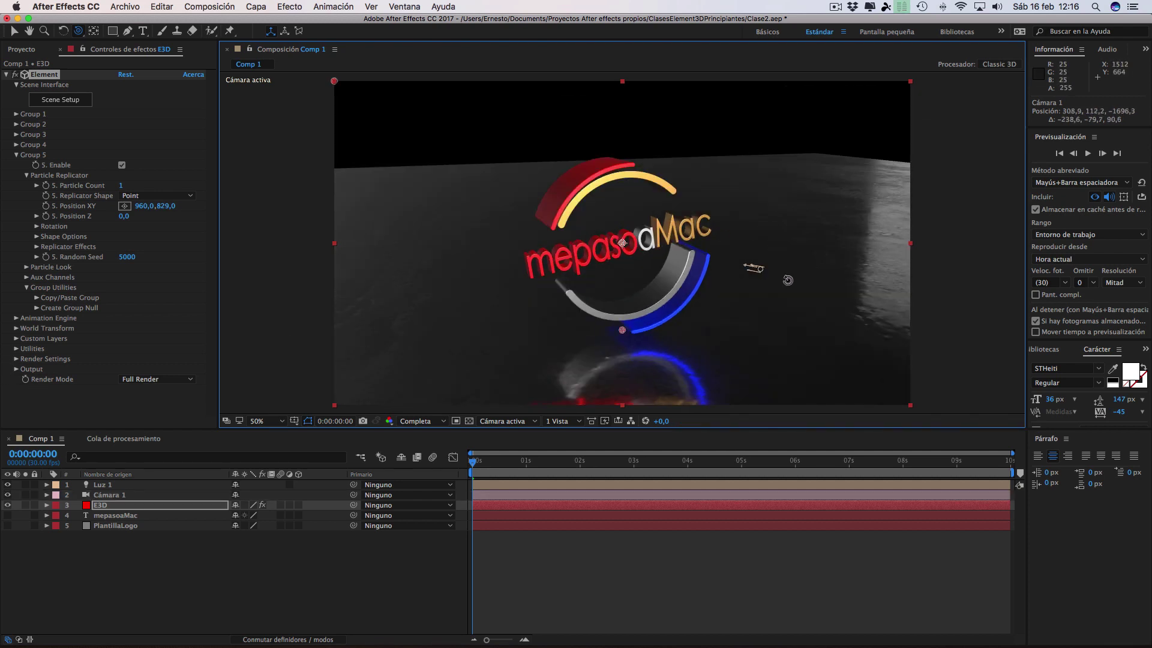
drag(788, 280, 778, 312)
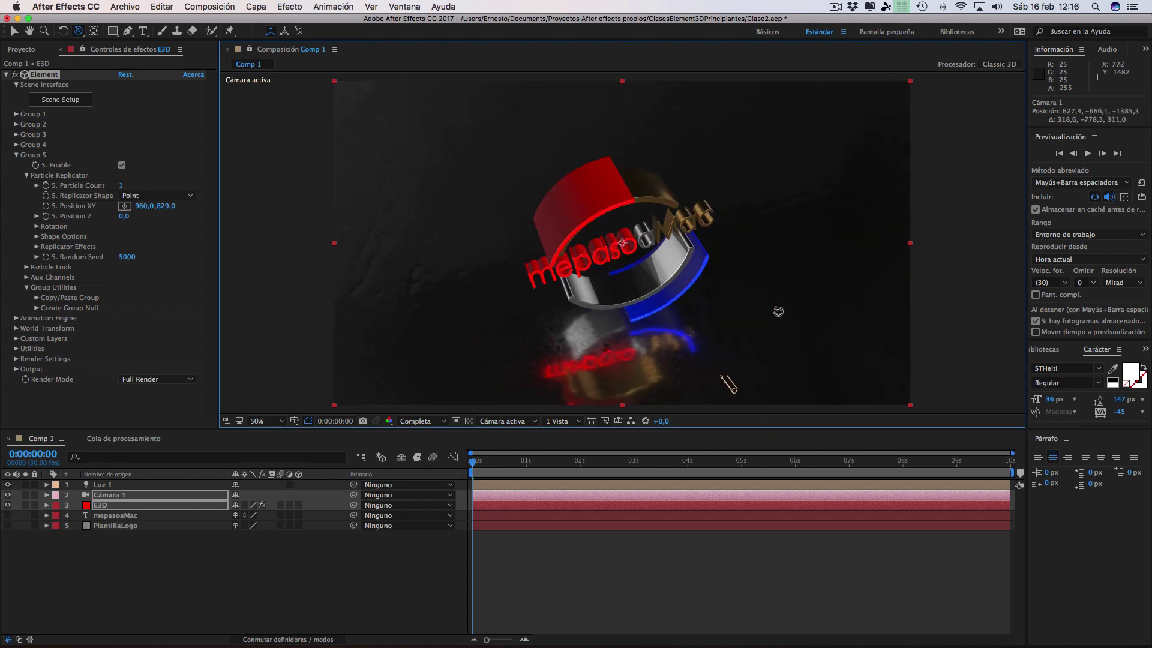
drag(778, 312, 773, 336)
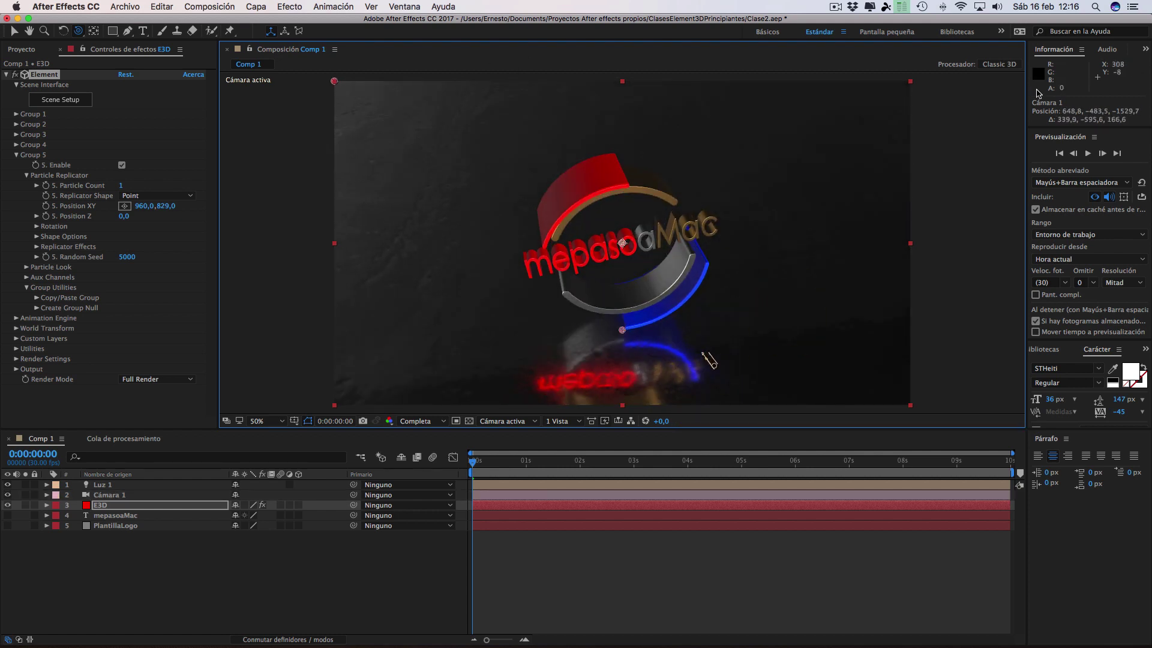
mouse_move(781, 190)
mouse_down()
mouse_move(835, 259)
mouse_move(719, 263)
mouse_up()
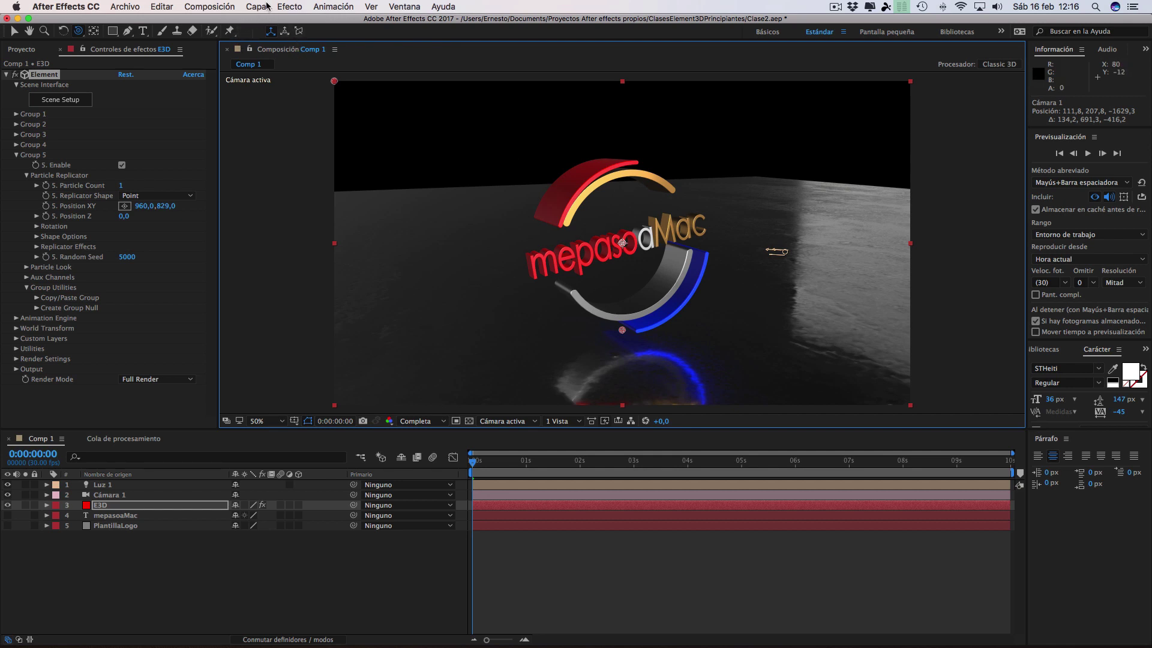
click(259, 8)
mouse_move(267, 21)
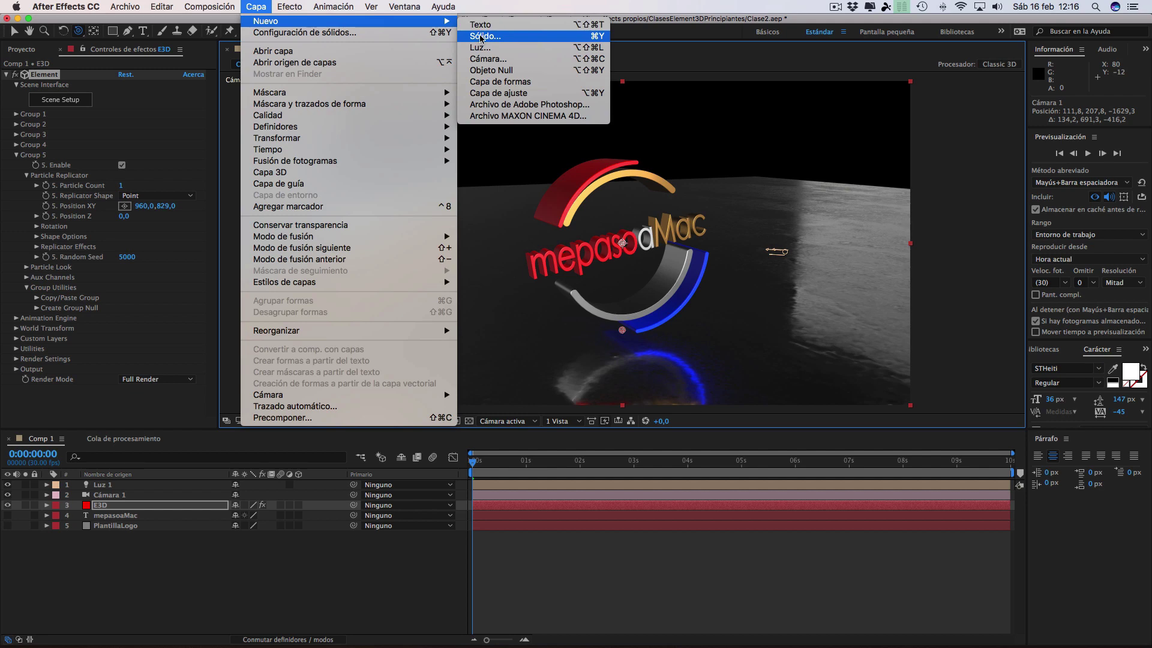
- Create a black solid named BG and move it below PlantillaLogo to the bottom of the stack
click(482, 37)
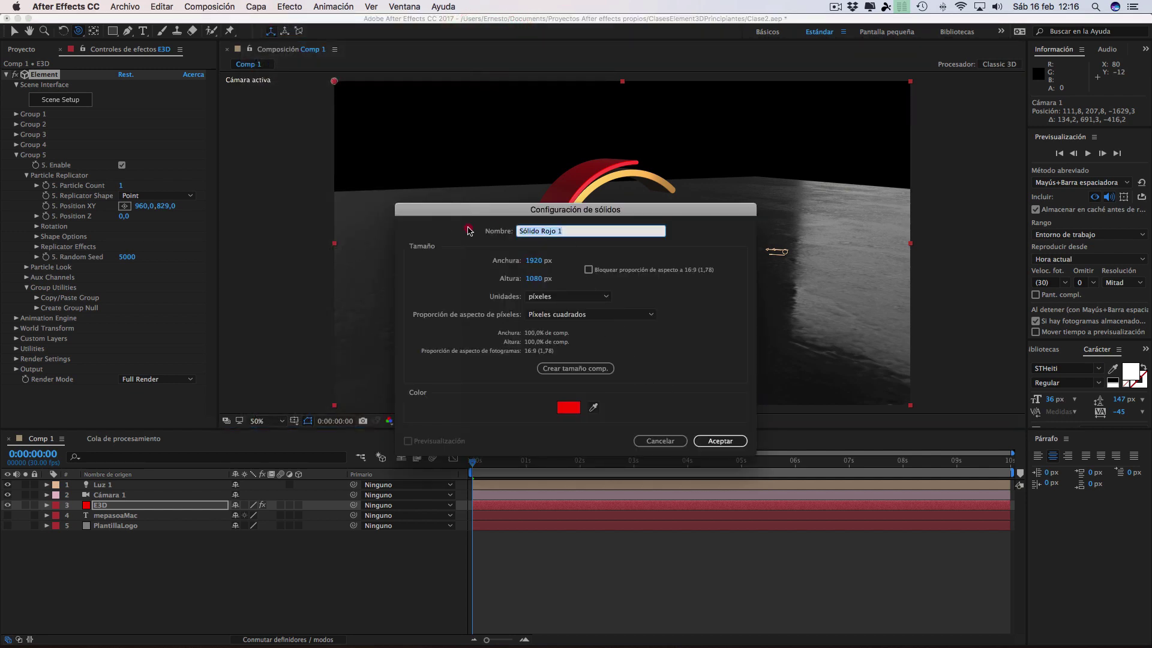
text(BG)
click(579, 408)
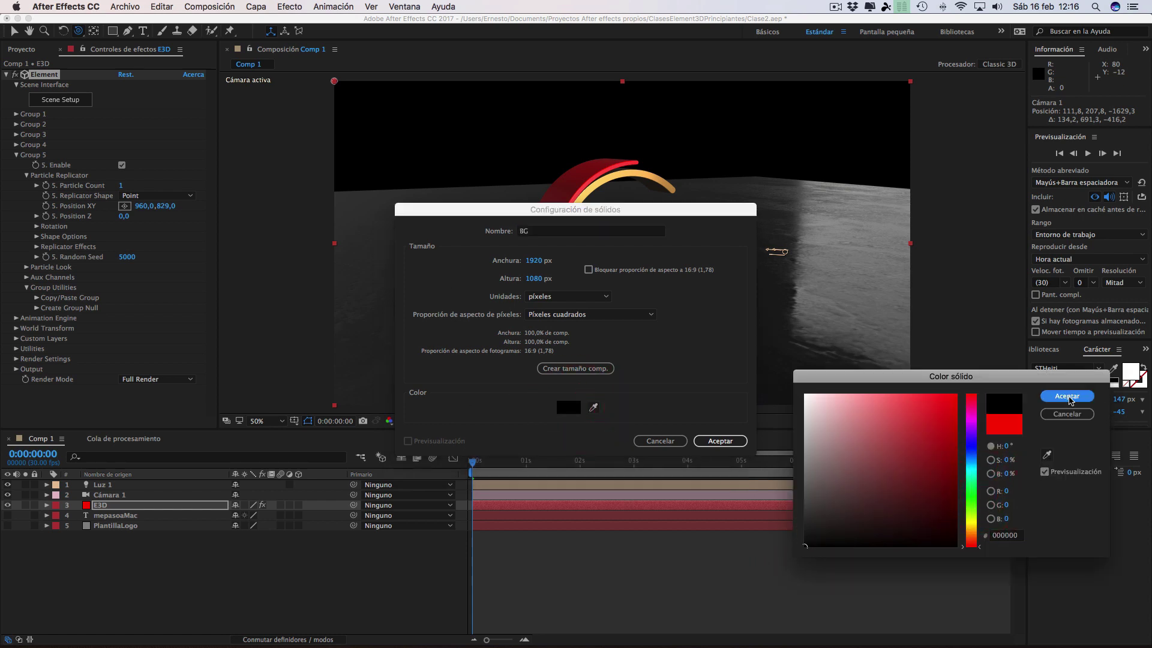
click(1067, 396)
click(716, 442)
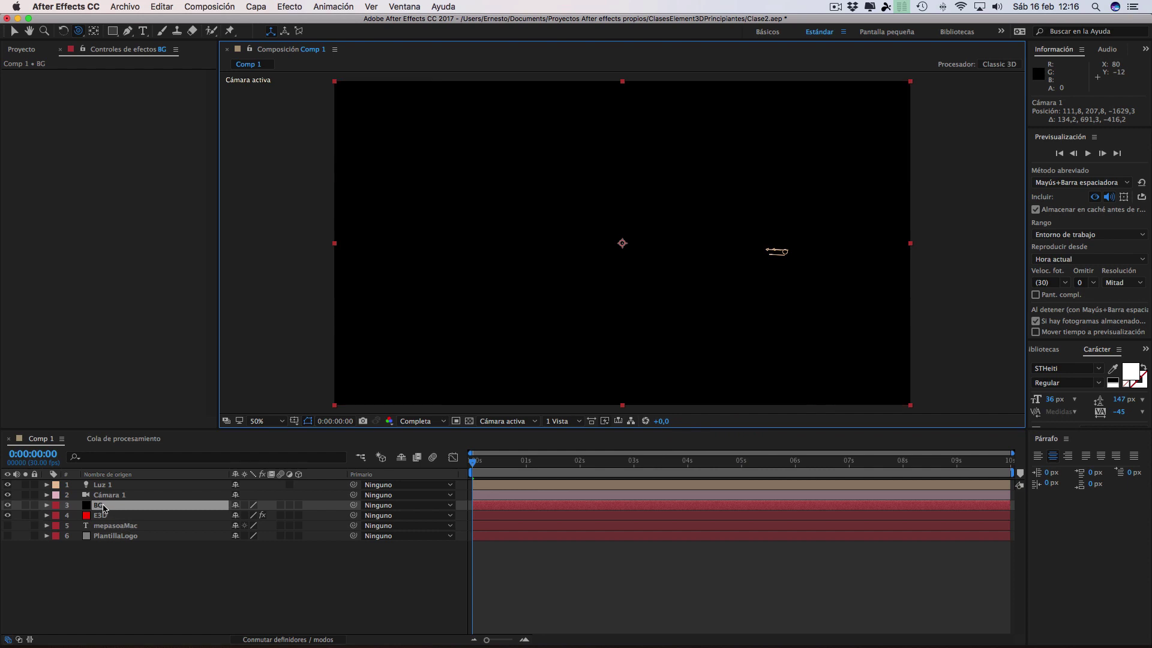
drag(107, 509, 115, 547)
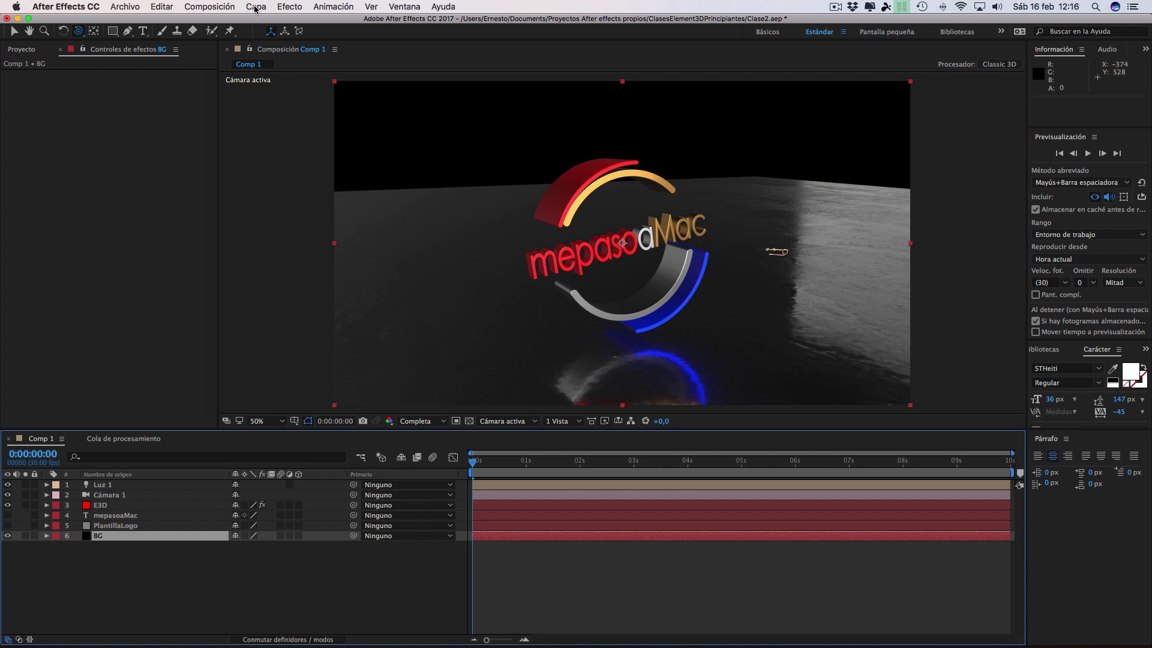
- Apply Gradación de degradado to BG, set Forma to Pendiente radial, and swap its colours
click(299, 7)
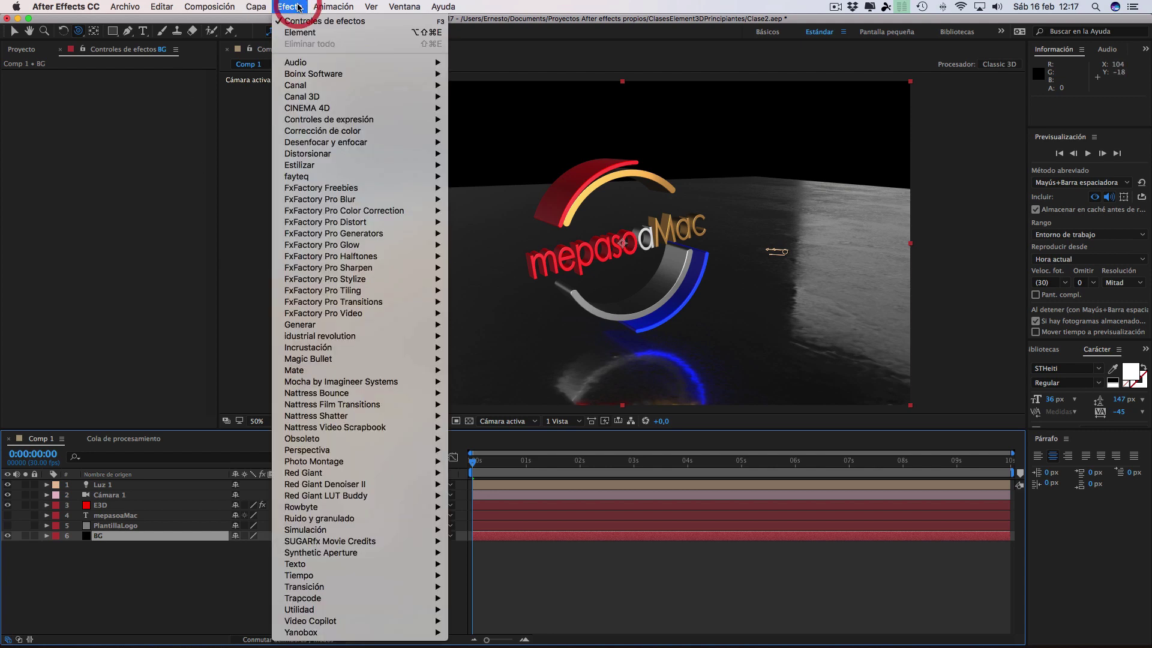
mouse_move(331, 326)
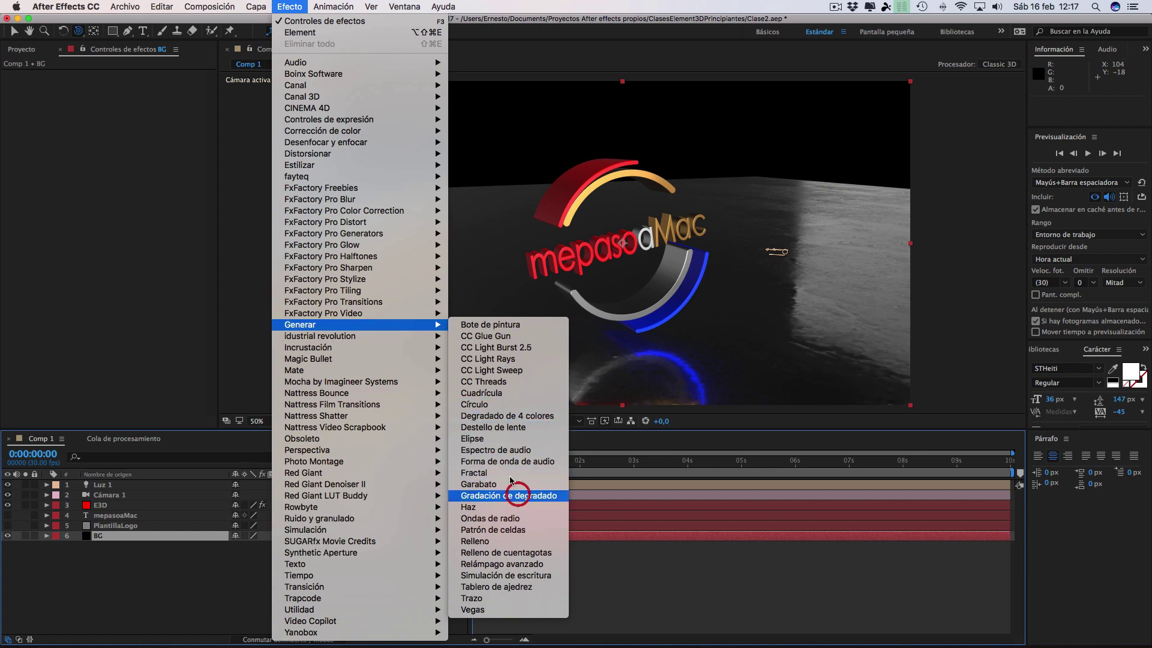
click(510, 496)
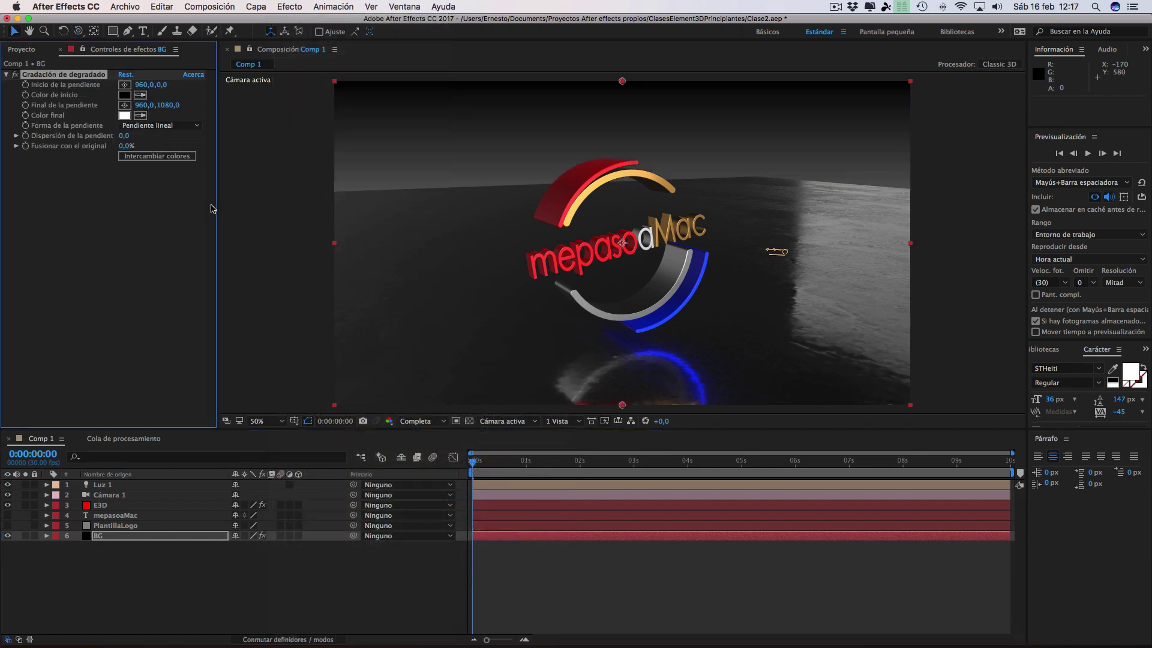
click(162, 125)
click(165, 145)
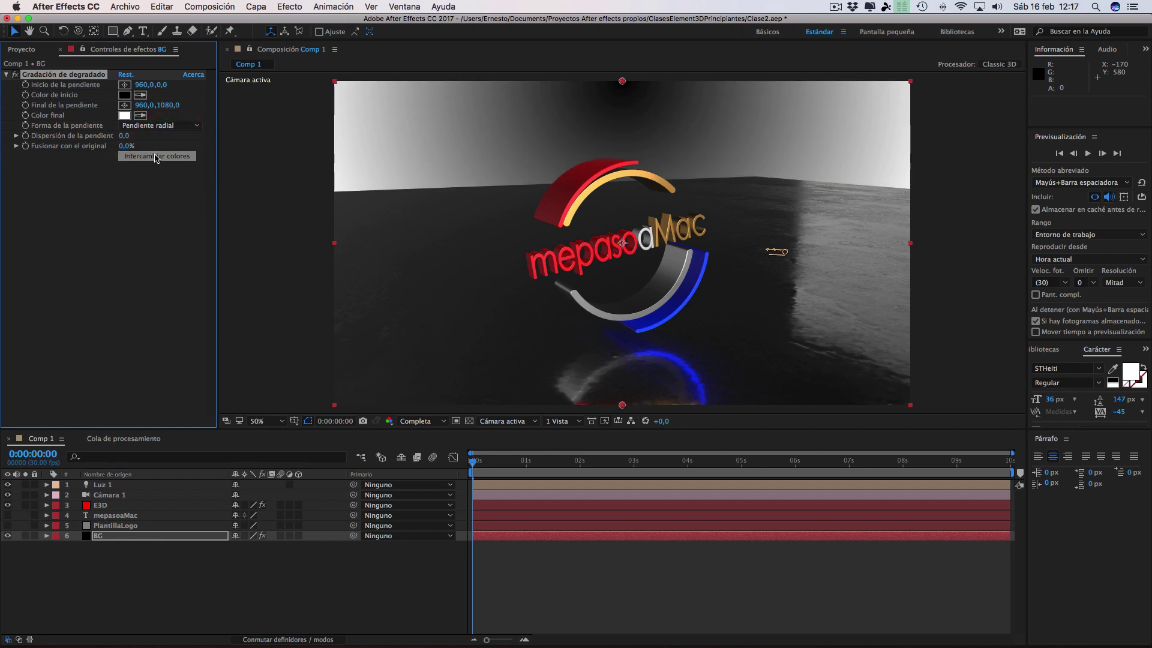
click(155, 156)
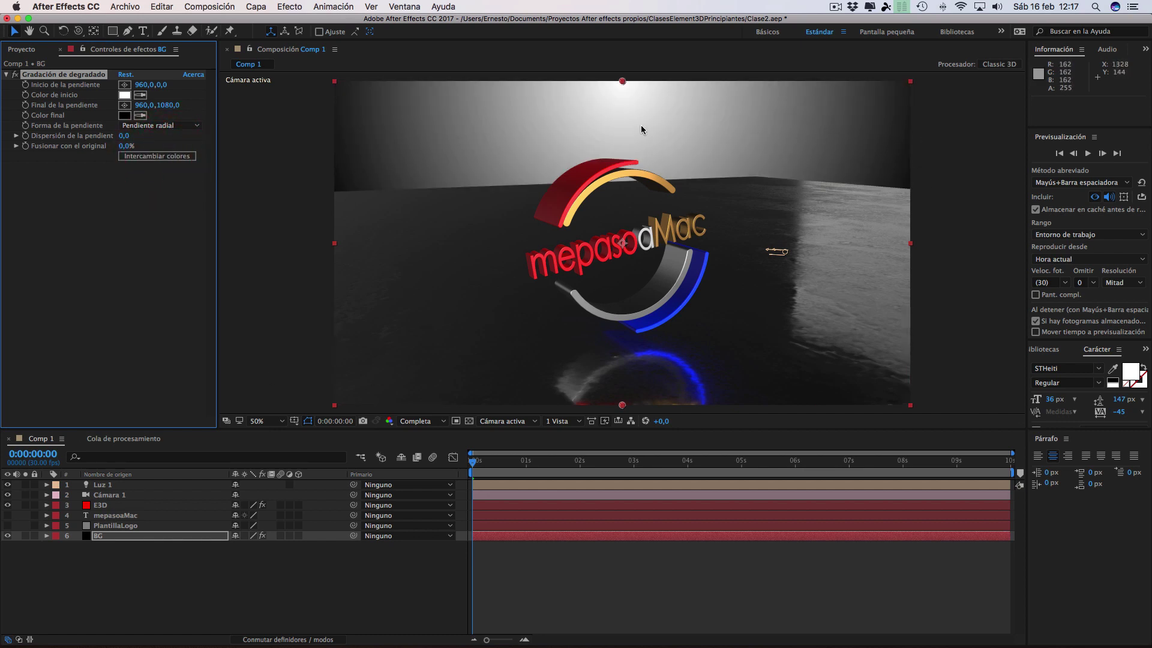
- Set the gradient's start colour to a deep teal
click(125, 96)
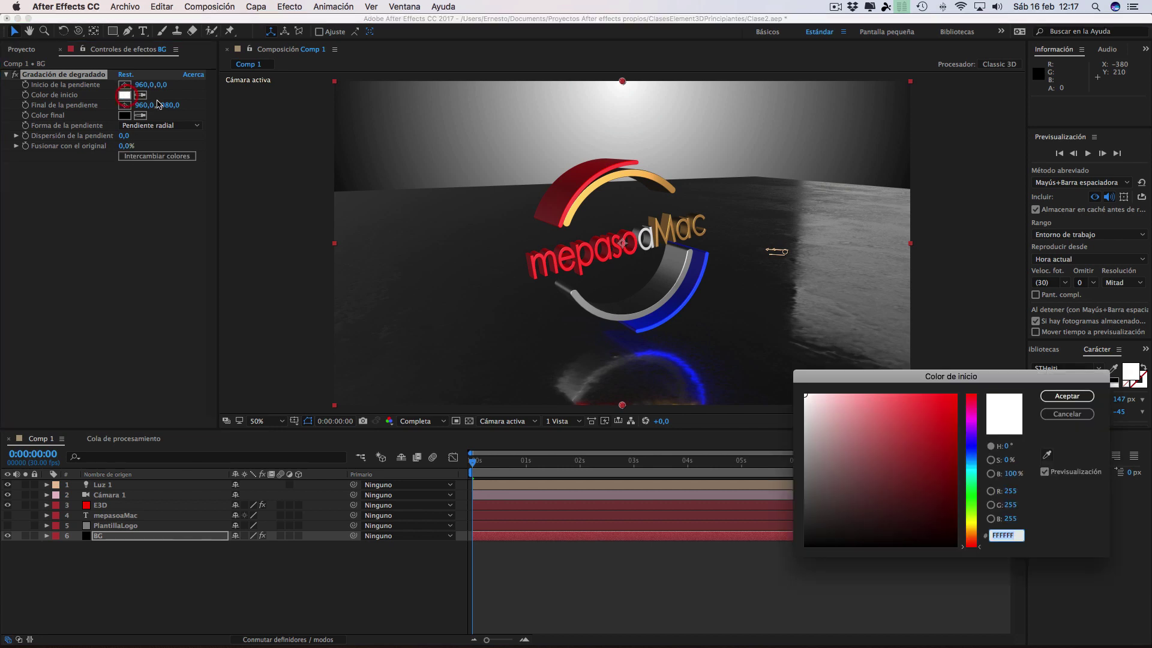
drag(972, 496, 971, 532)
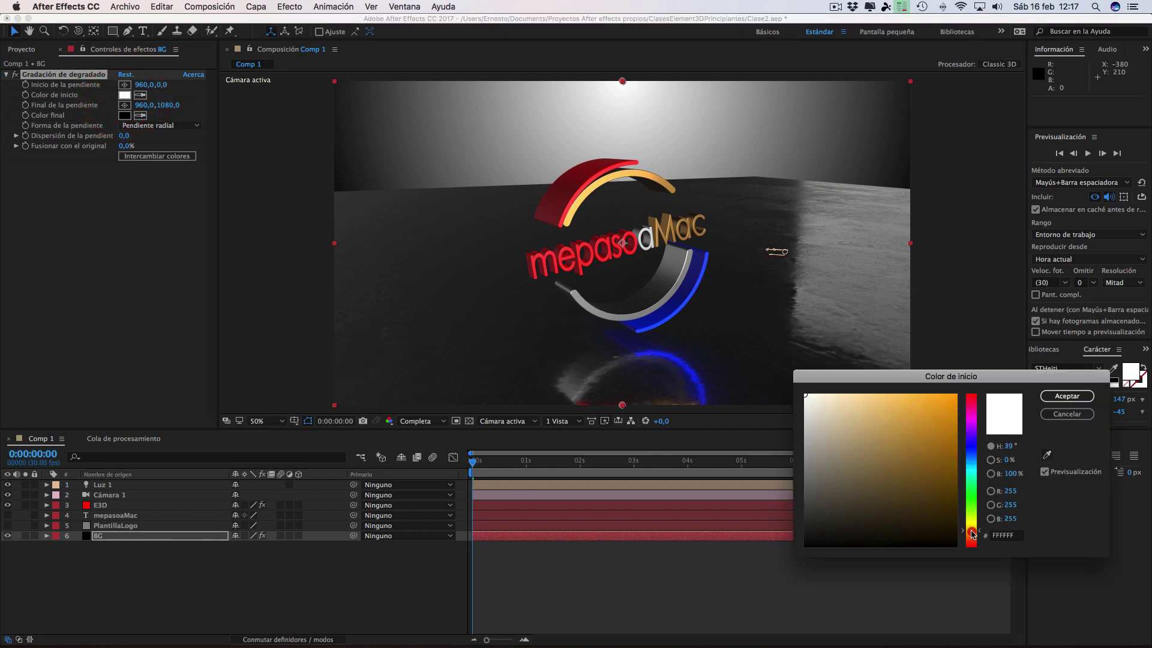
click(947, 402)
drag(954, 394, 934, 487)
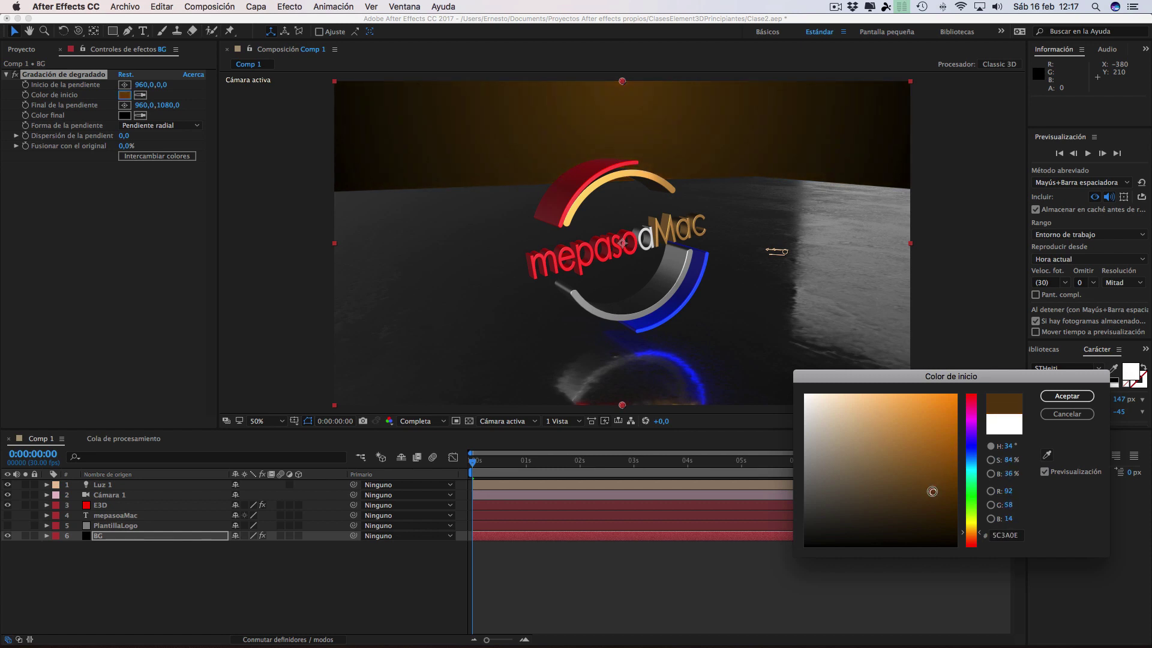
drag(973, 477, 971, 466)
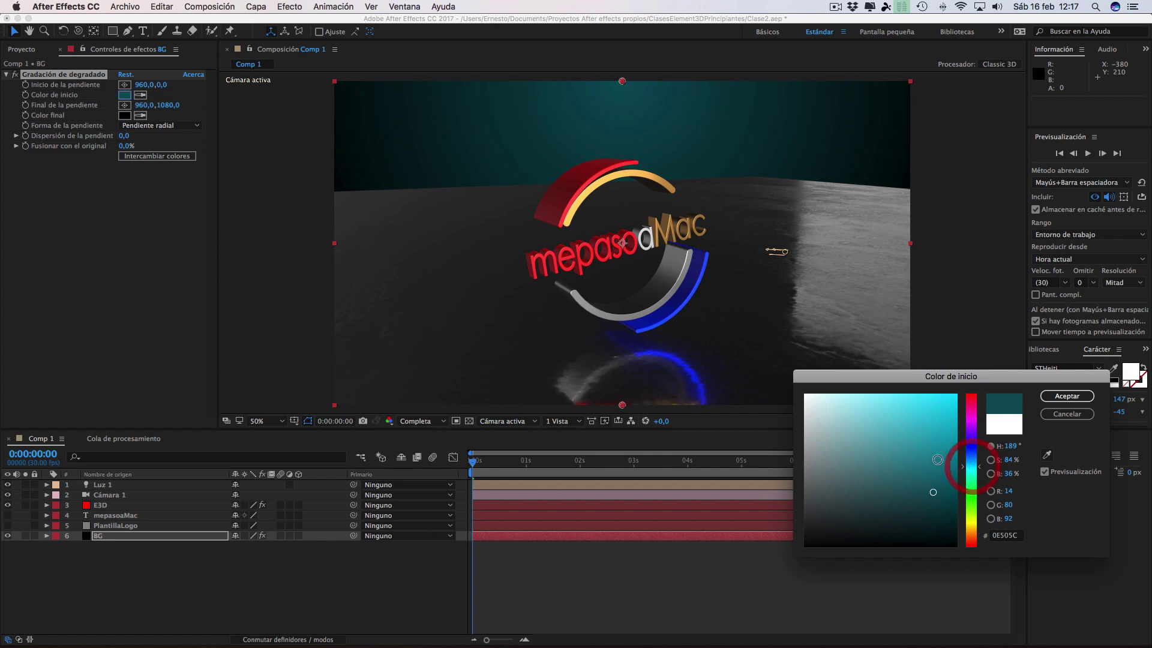
click(899, 405)
click(929, 406)
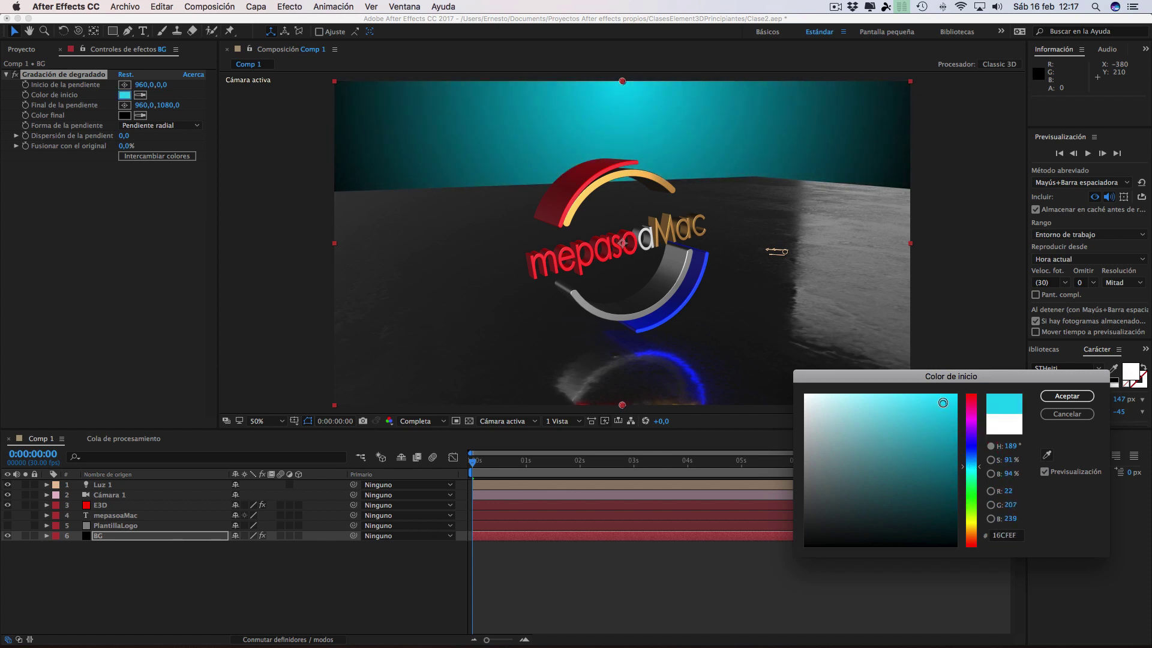
drag(948, 402, 949, 461)
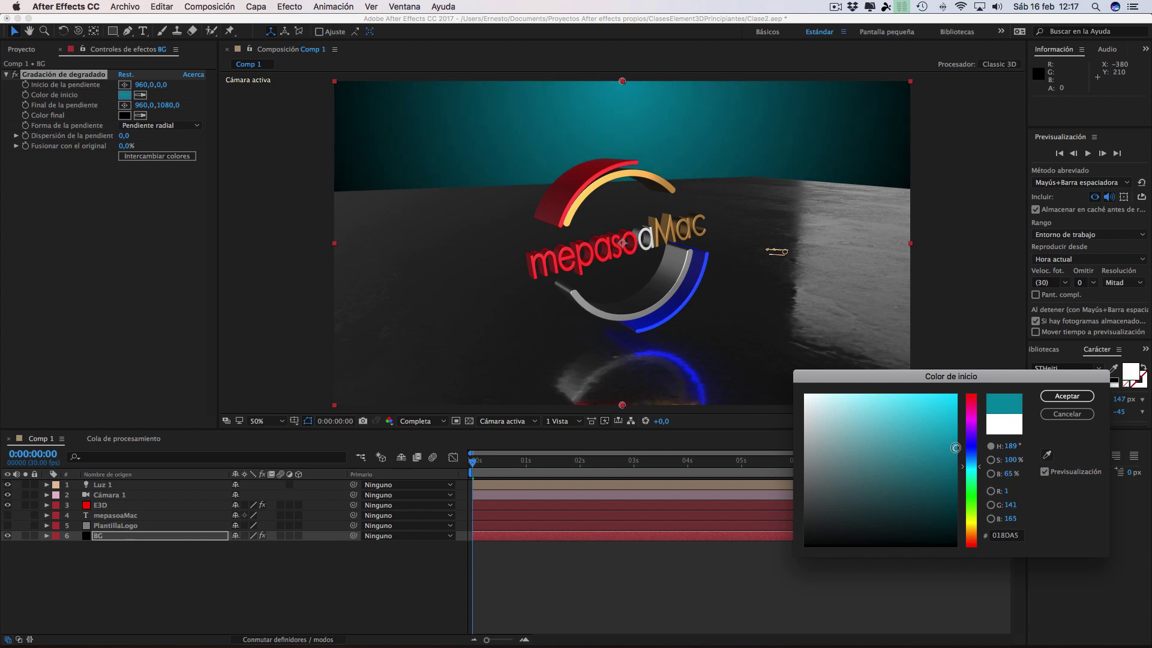
key(Return)
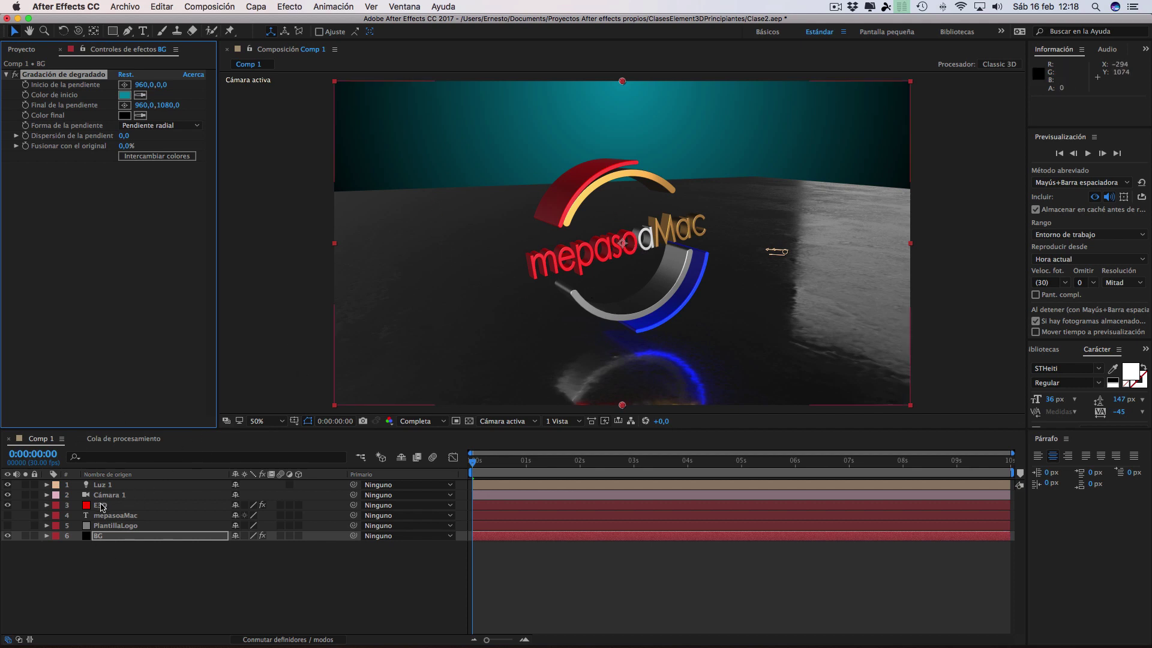
- Turn on Matte Shadow and Matte Reflection for the floor's metal_chrome_dirty material in Scene Setup
click(100, 507)
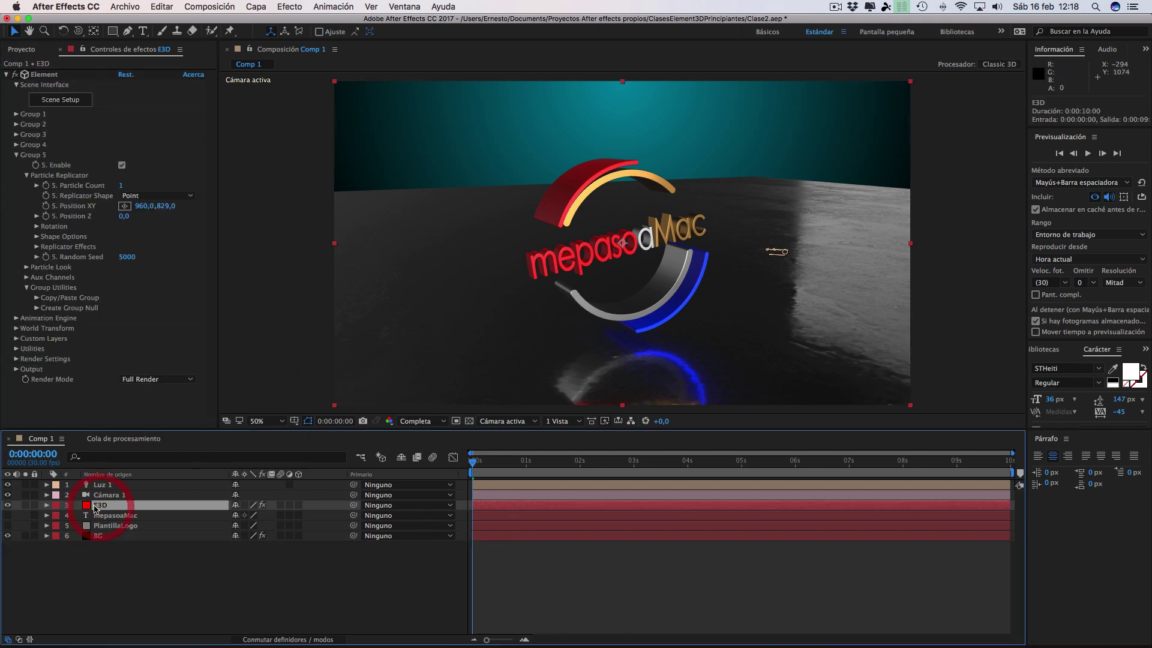
click(61, 100)
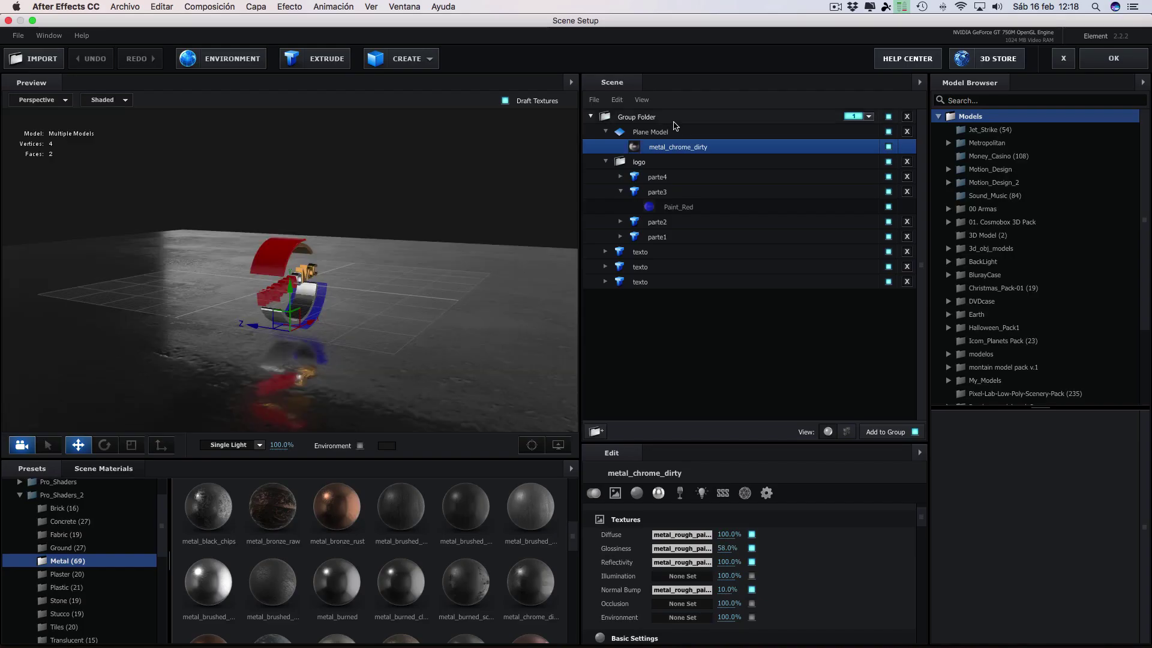
click(652, 133)
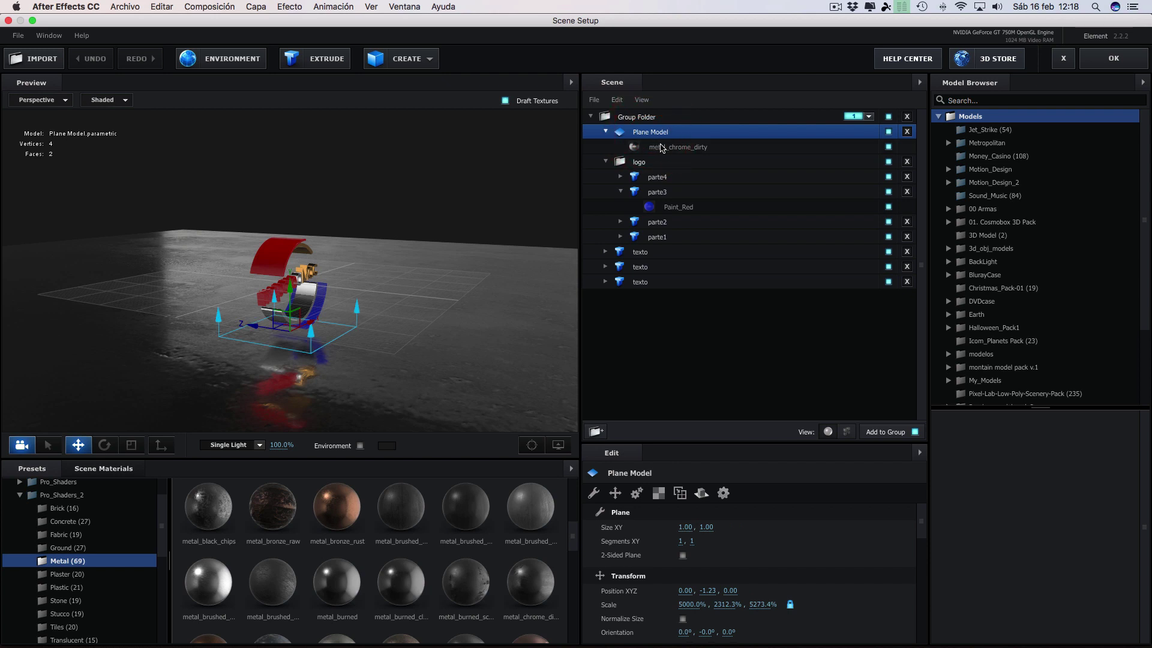
click(663, 150)
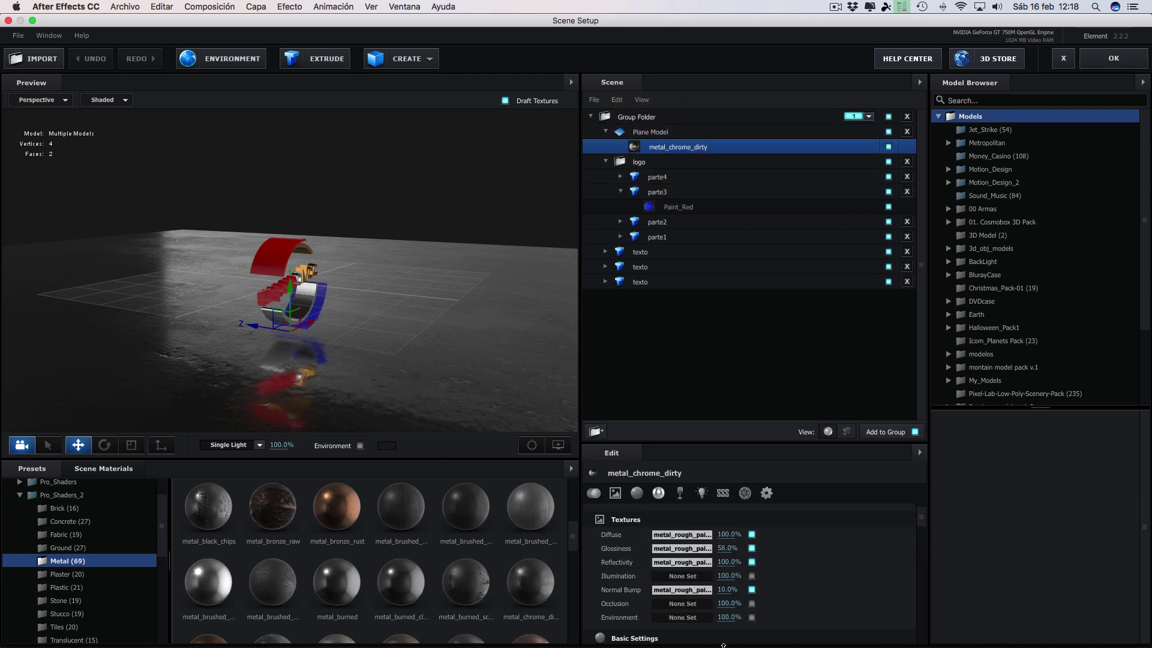
scroll(708, 566, down, 5)
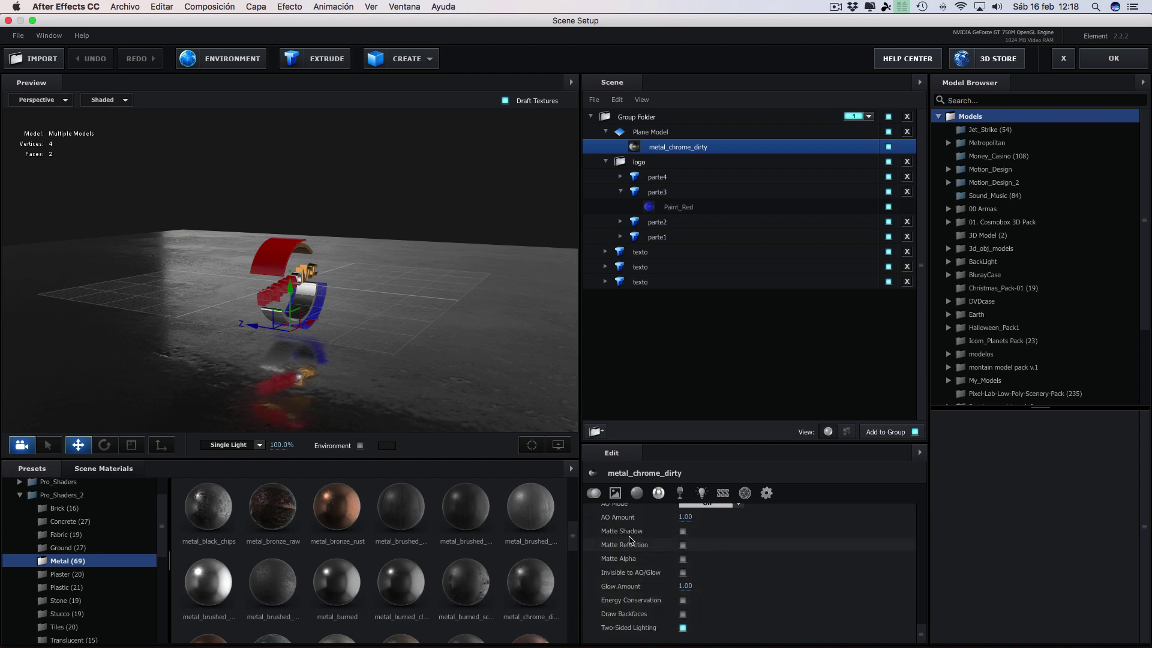
click(683, 532)
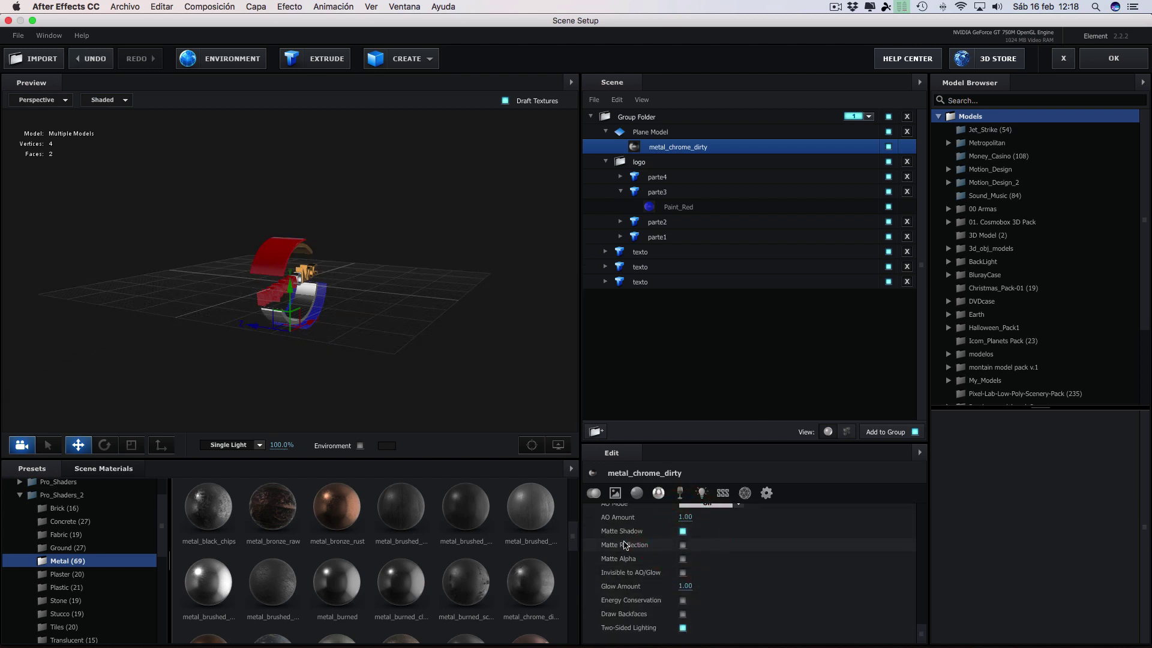
click(683, 545)
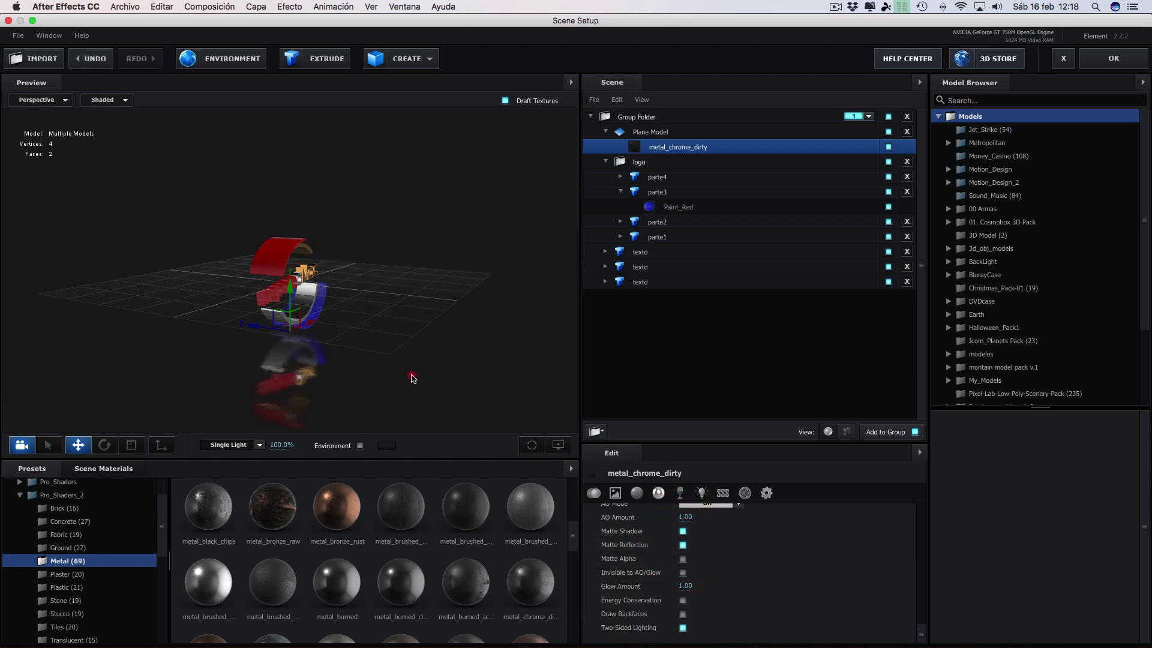
mouse_move(413, 378)
mouse_down()
mouse_move(395, 368)
mouse_move(481, 379)
mouse_move(372, 378)
mouse_move(423, 401)
mouse_up()
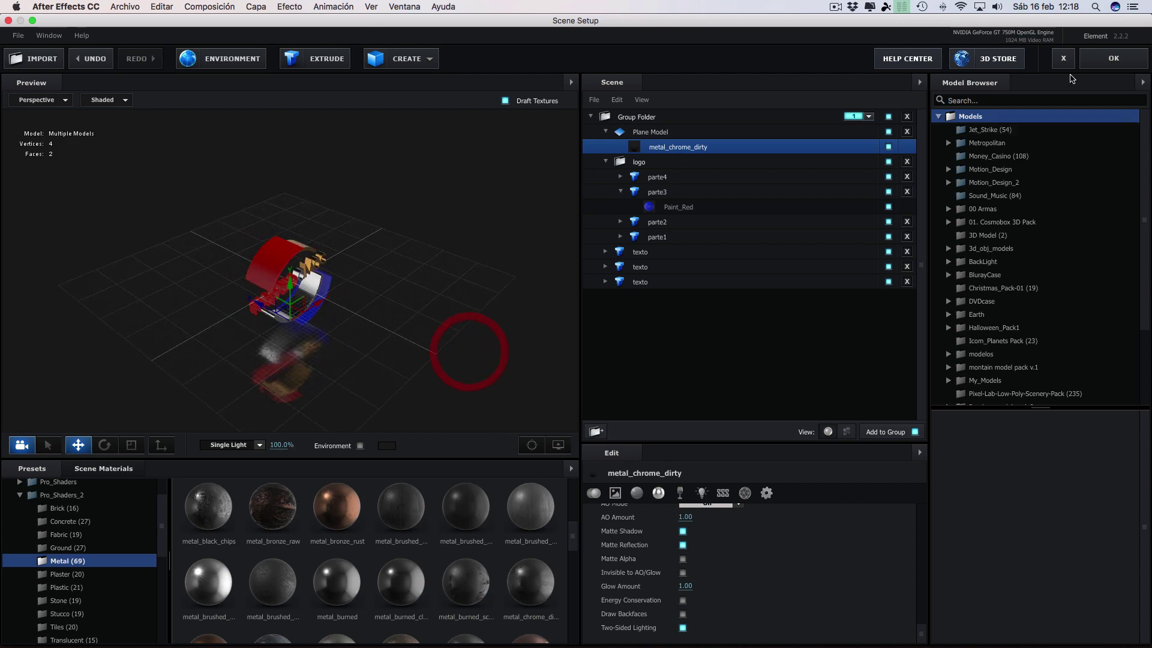
click(1107, 58)
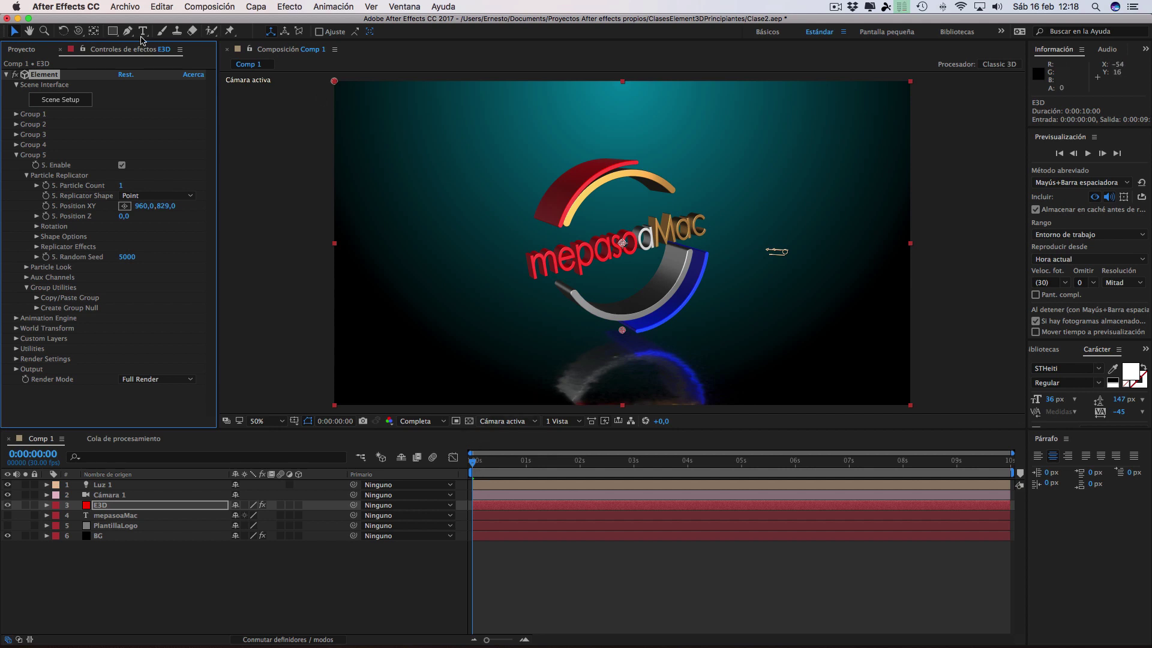
- Orbit and pan Cámara 1 to frame the logo from a lower, closer angle above its reflection
click(78, 31)
click(653, 239)
mouse_move(652, 240)
mouse_down()
mouse_move(681, 258)
mouse_move(622, 214)
mouse_move(608, 216)
mouse_move(679, 238)
mouse_move(520, 234)
mouse_up()
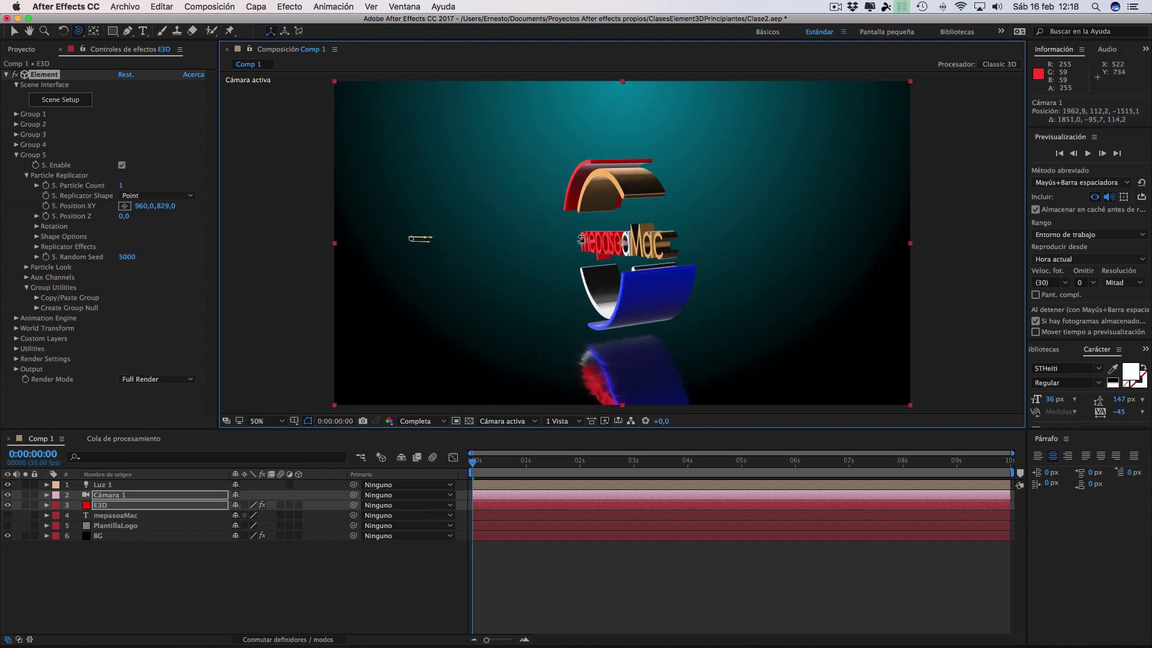
drag(520, 234, 657, 243)
drag(760, 280, 822, 247)
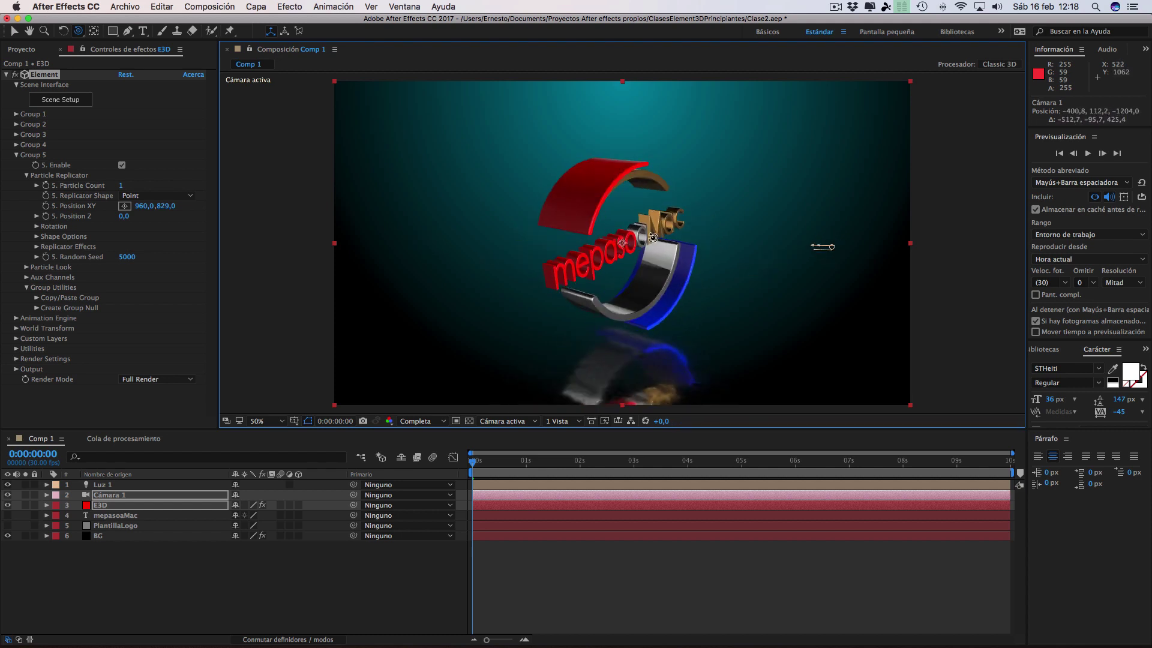
drag(78, 30, 118, 63)
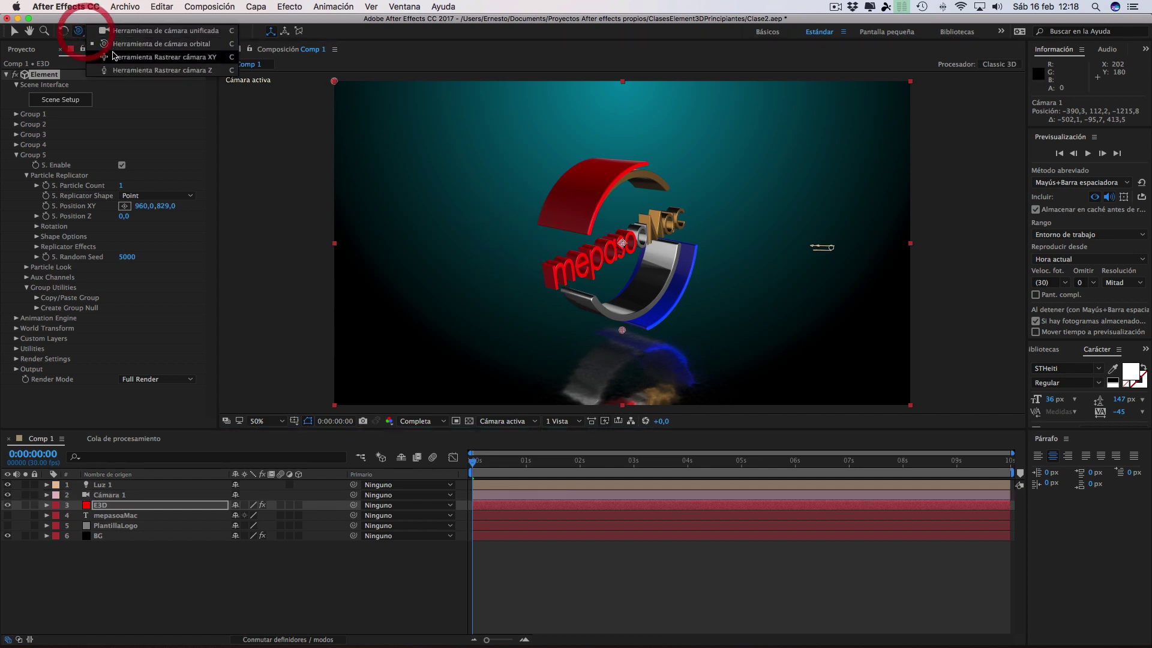
drag(582, 212, 589, 191)
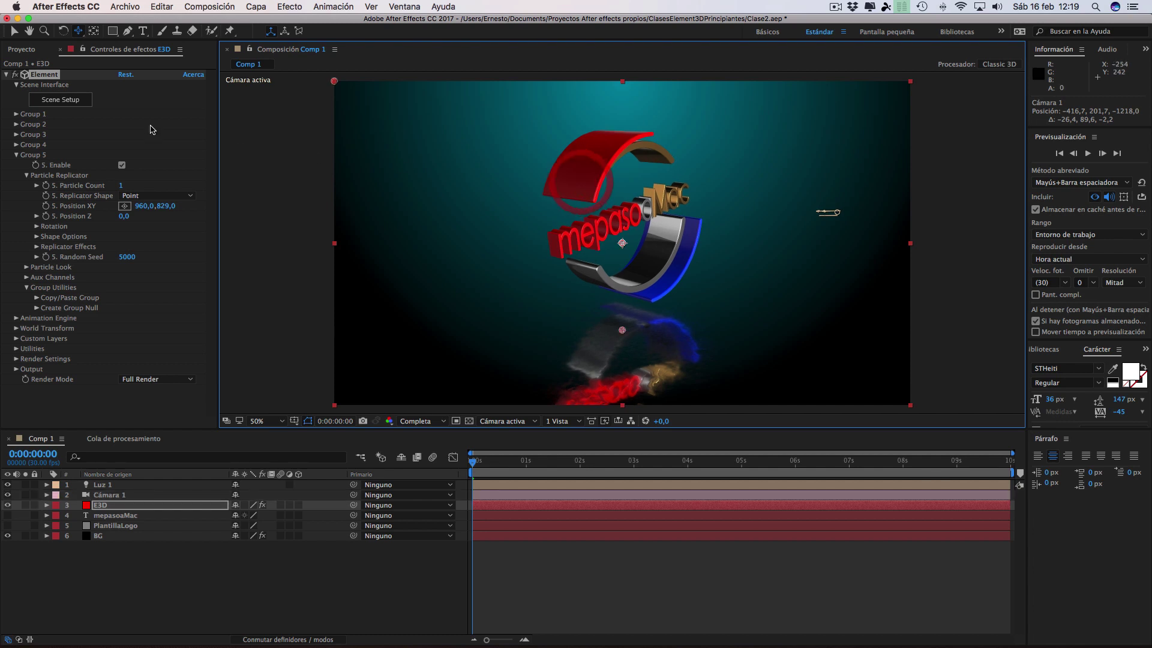
drag(78, 31, 166, 58)
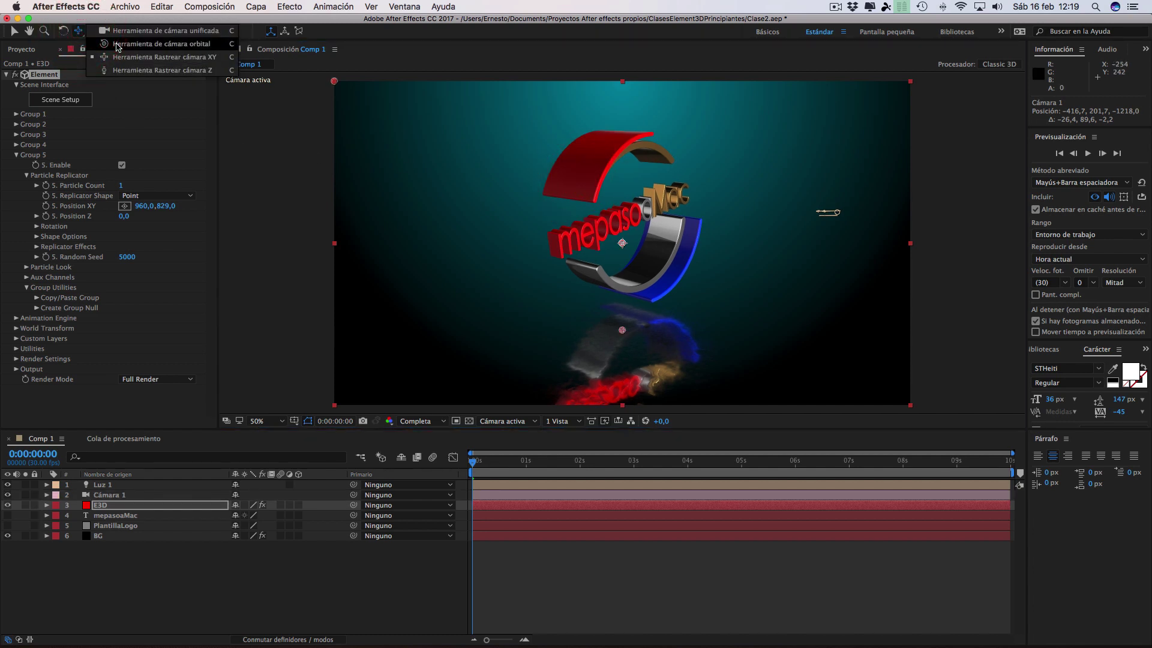
mouse_move(742, 276)
mouse_down()
mouse_move(696, 275)
mouse_move(696, 263)
mouse_move(721, 288)
mouse_up()
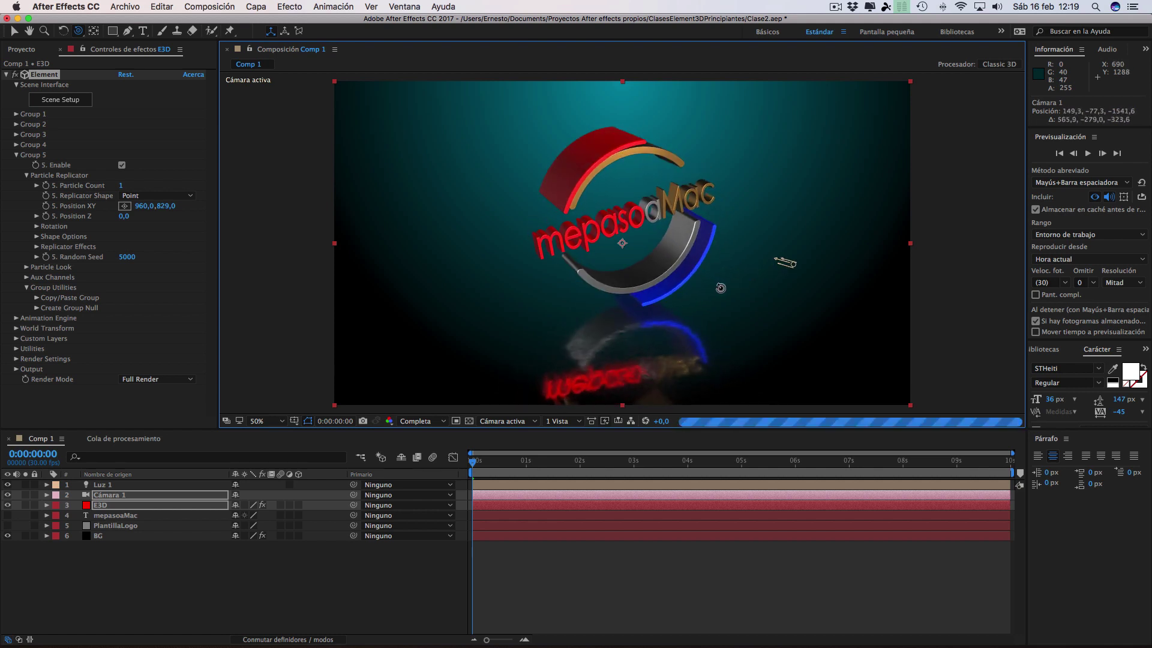
click(720, 288)
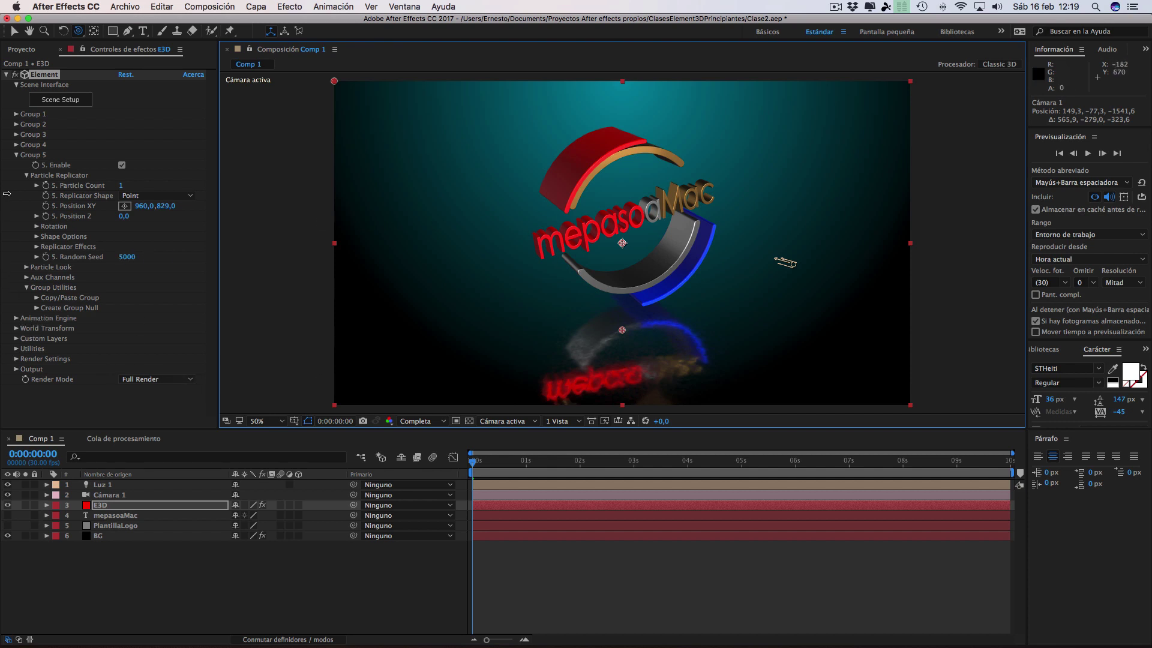
- Move Plane Model out of the Group Folder below the last texto and assign it to group 5
click(67, 100)
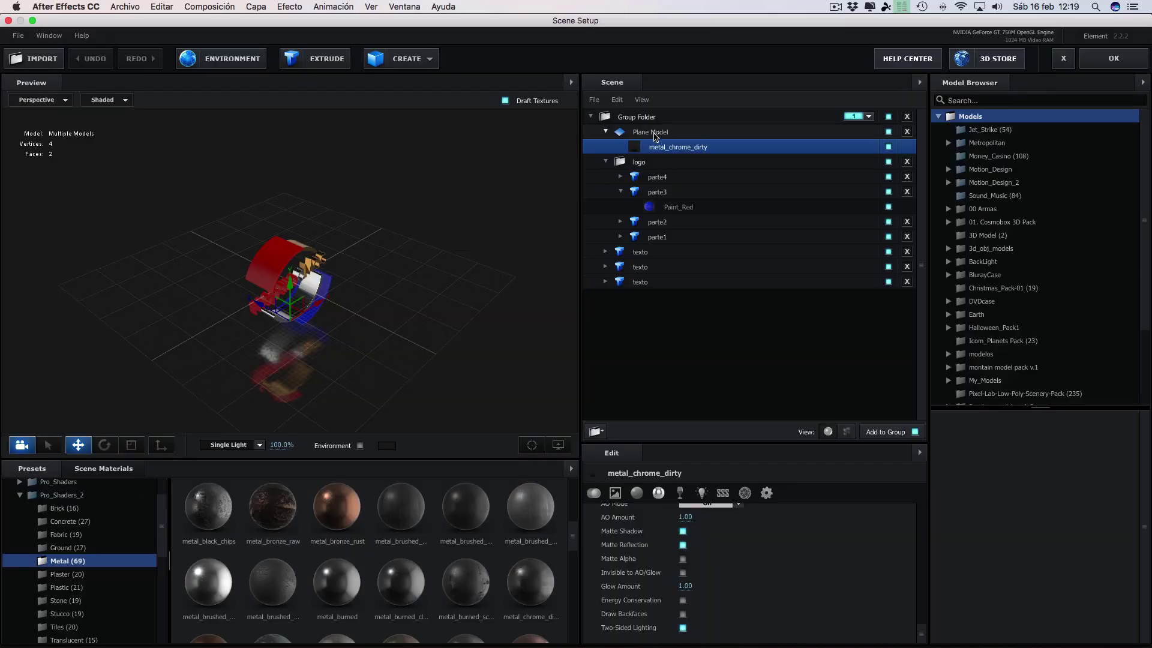
drag(649, 135, 709, 386)
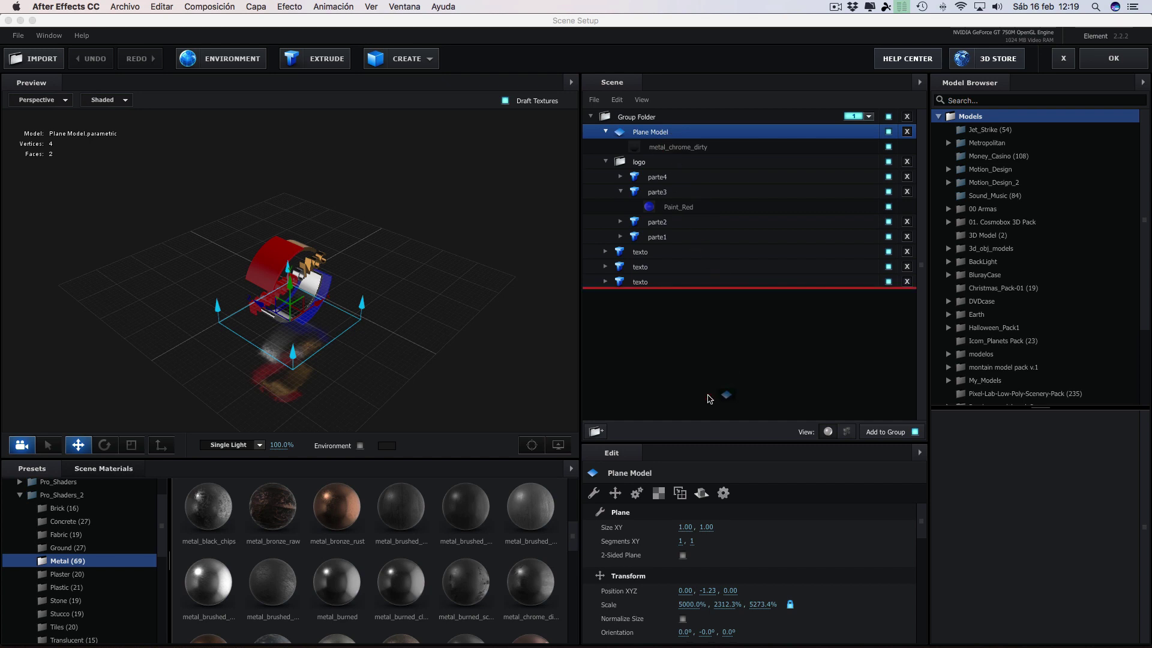
drag(709, 398, 709, 396)
click(868, 266)
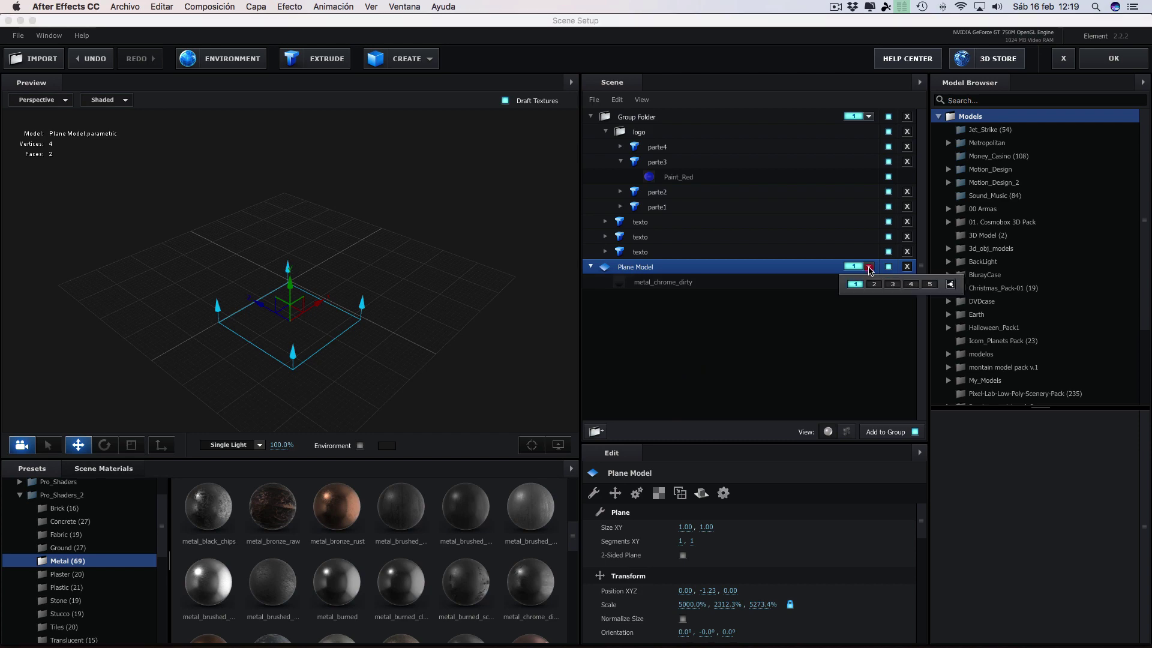
click(929, 284)
click(1113, 58)
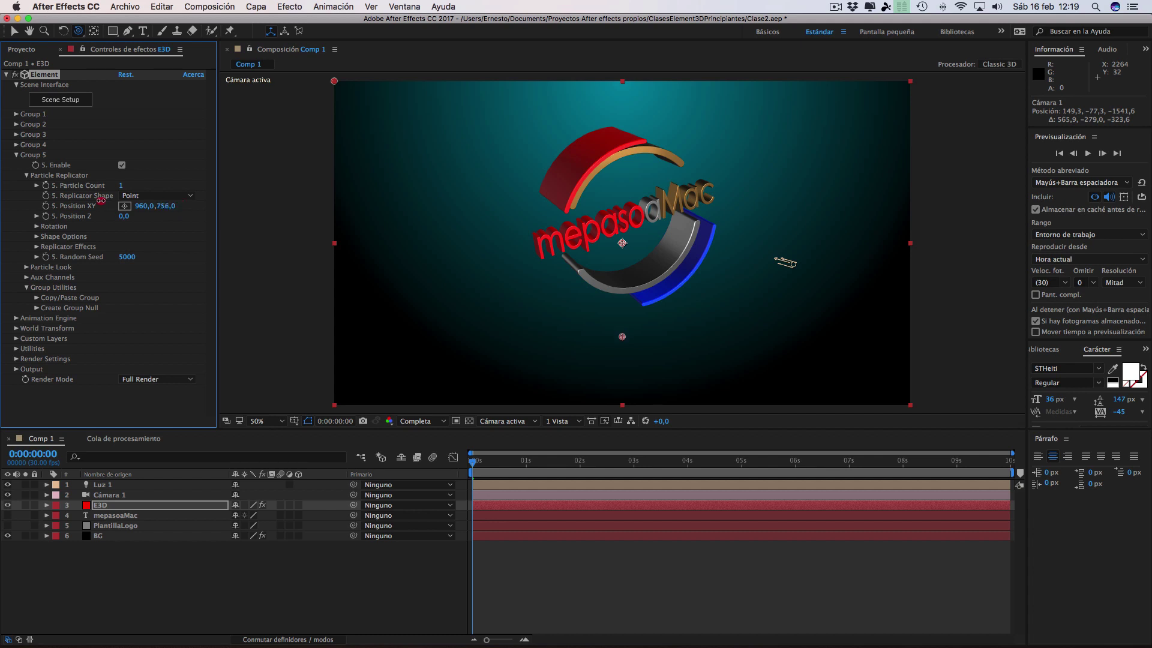
- Raise Group 5's floor to Position XY 960, 521 so its reflection shows beneath the logo
drag(101, 200, 2, 191)
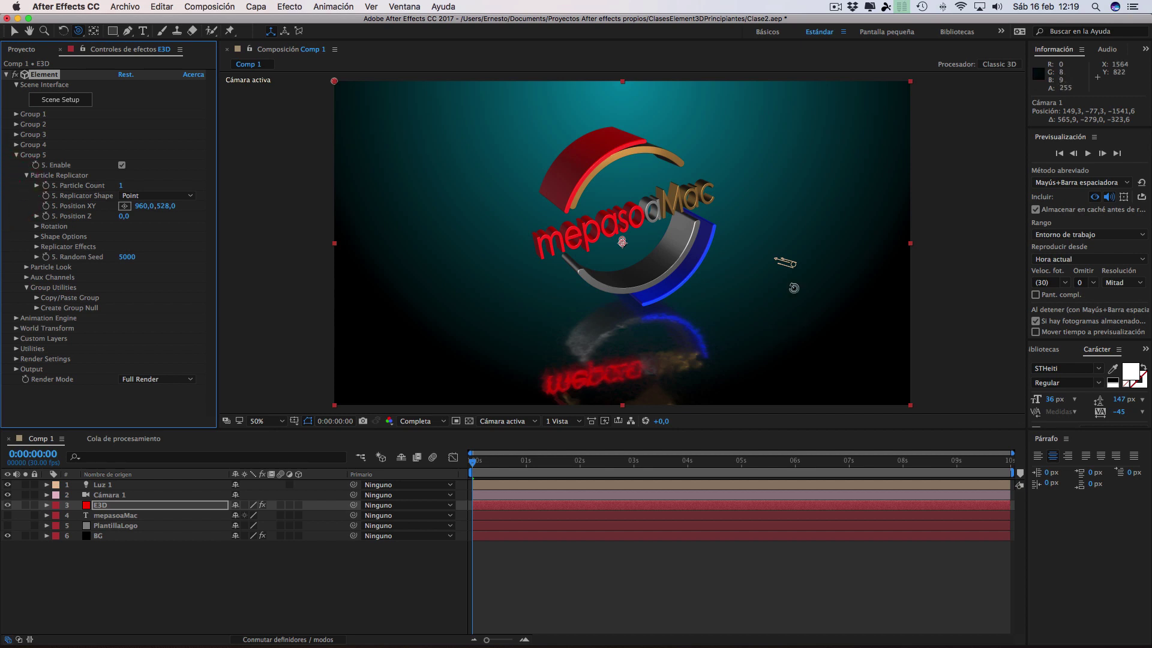
mouse_move(684, 264)
mouse_down()
mouse_move(717, 260)
mouse_move(273, 228)
mouse_up()
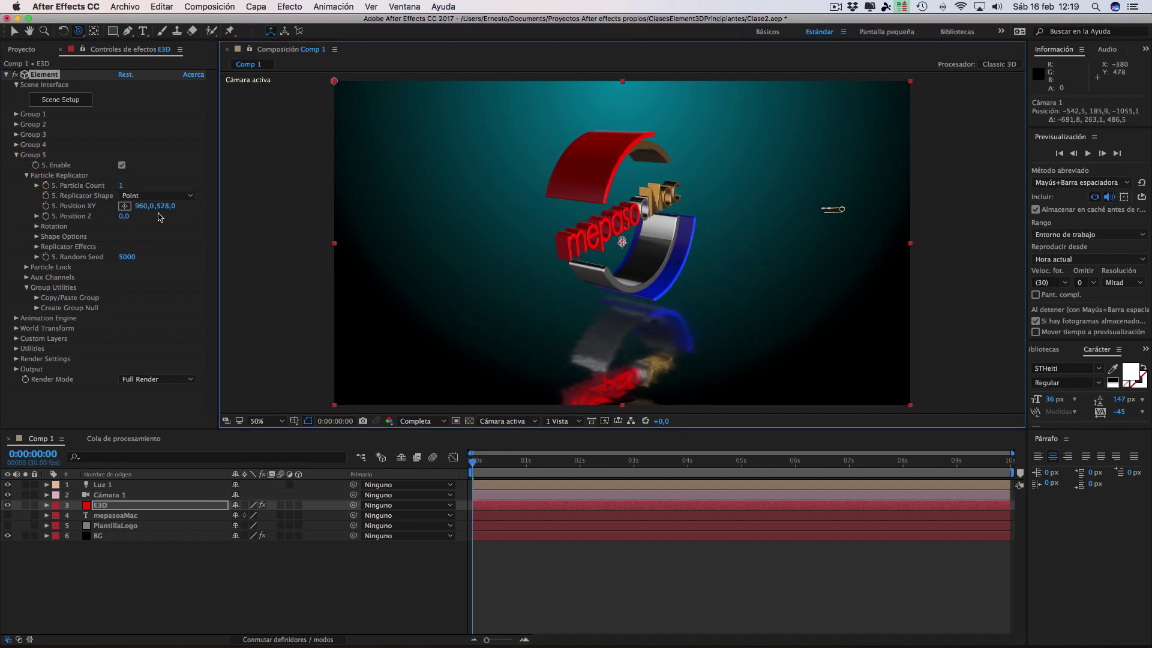
drag(161, 207, 159, 207)
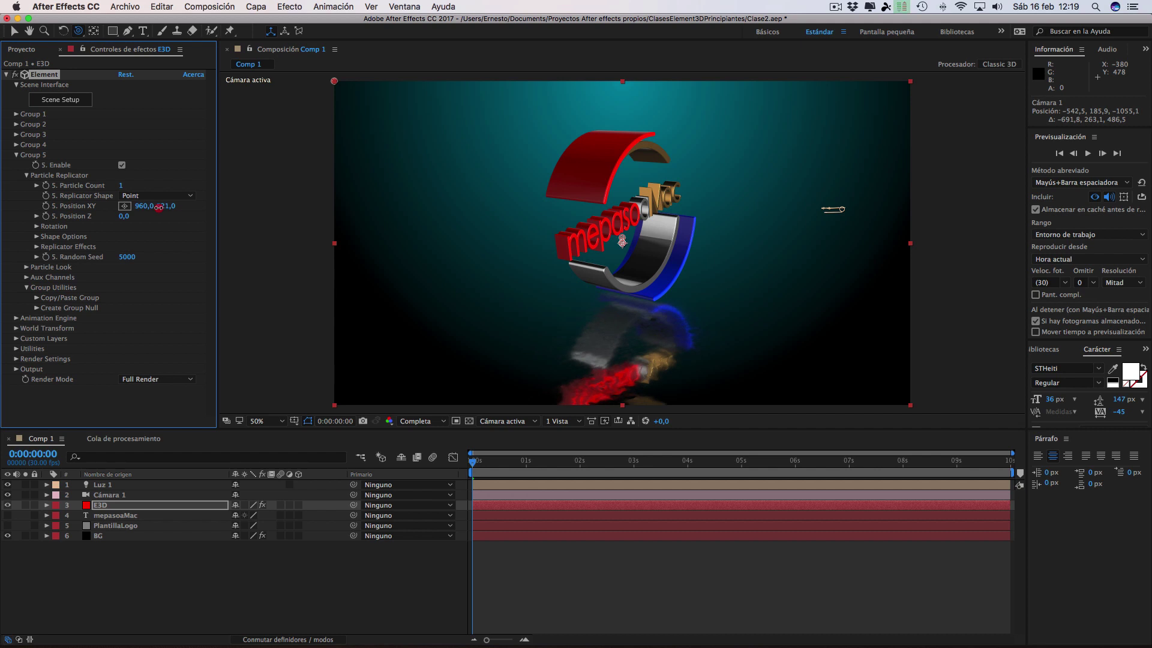
mouse_move(709, 259)
mouse_down()
mouse_move(658, 264)
mouse_move(704, 268)
mouse_move(695, 250)
mouse_up()
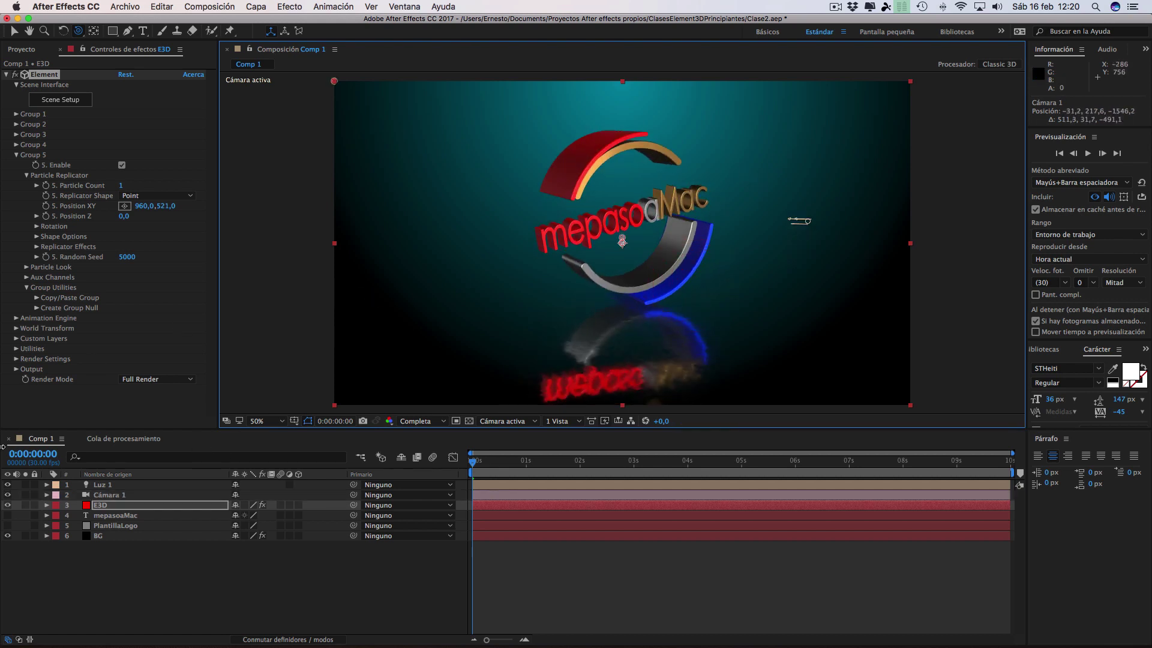
- In Element's Render Settings > Ambient Occlusion, set SSAO Intensity to 24.2
click(15, 359)
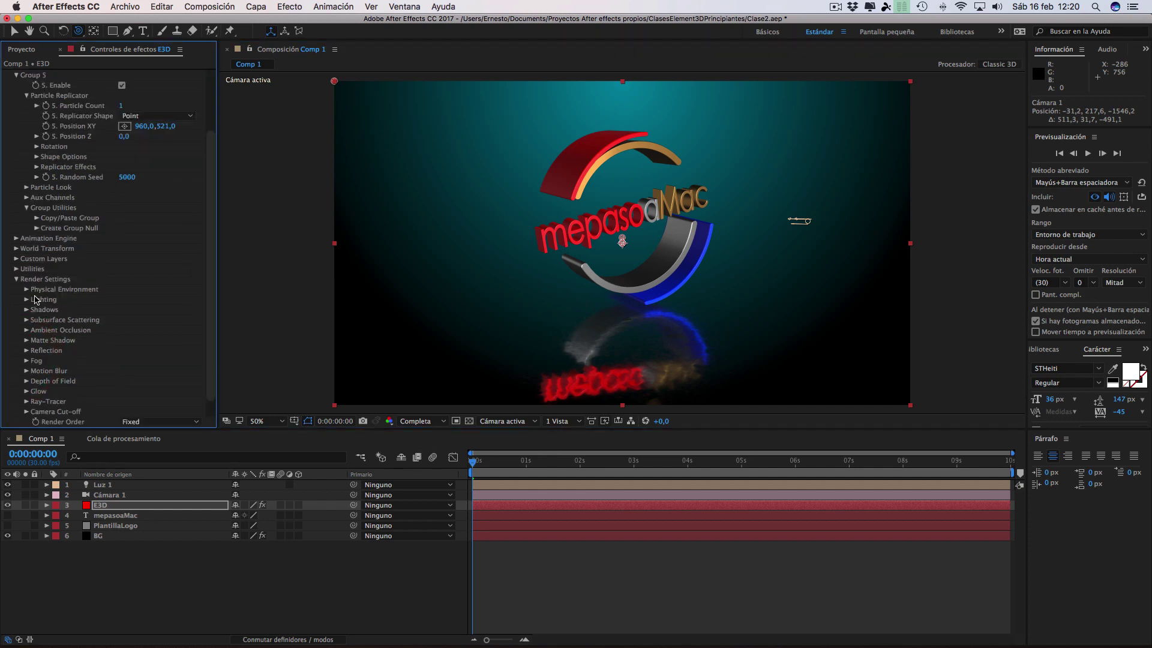
click(27, 331)
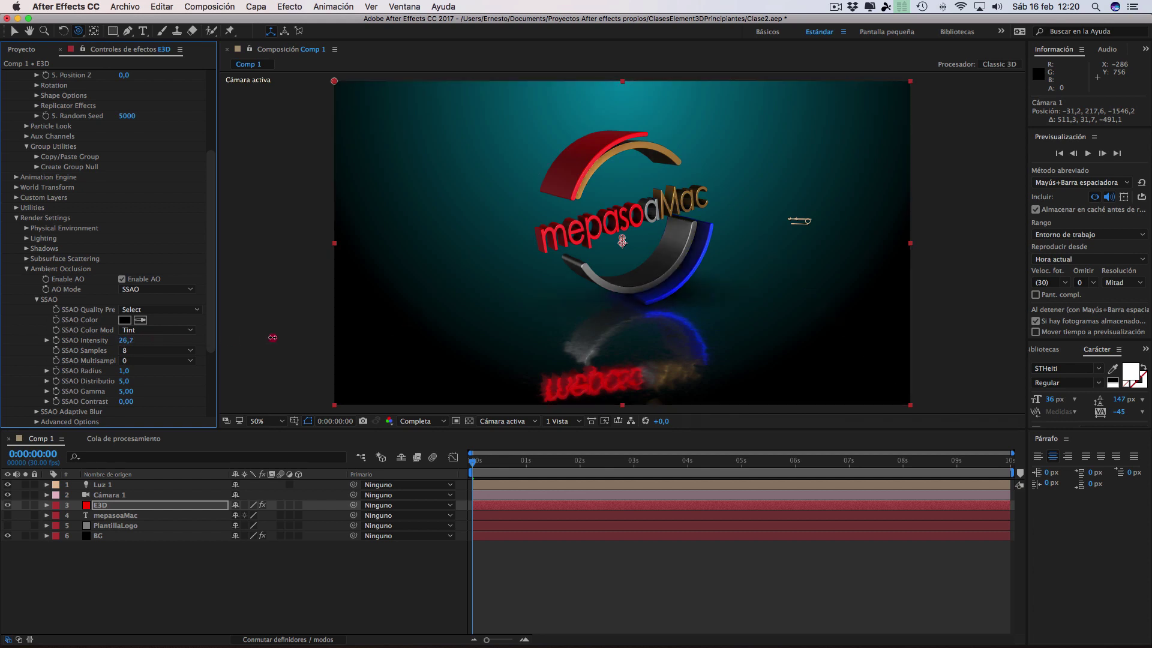
drag(262, 337, 259, 336)
- Toggle Enable AO off and back on, then set SSAO Intensity to 20.7
click(122, 280)
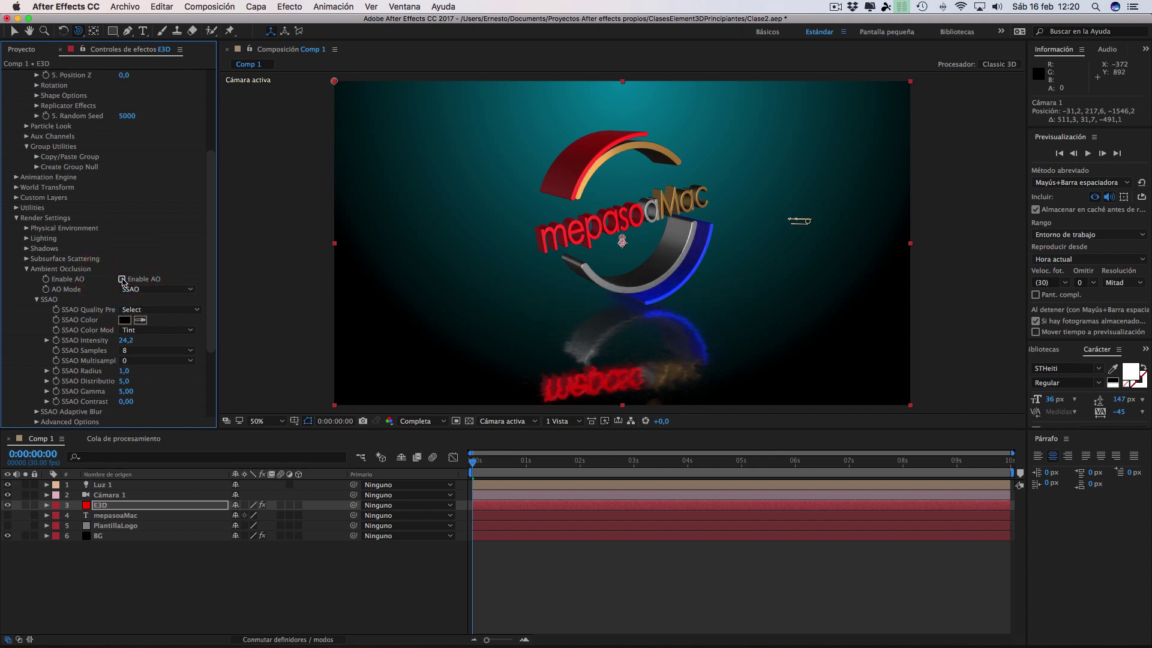
click(122, 279)
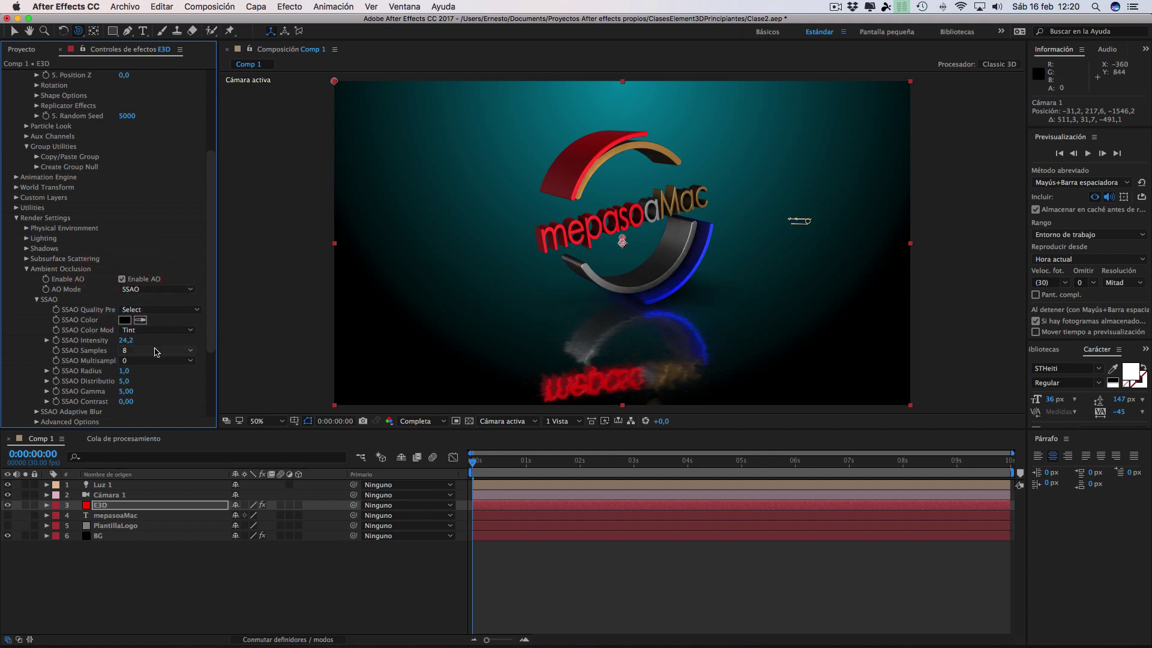
drag(125, 343, 103, 343)
- Orbit Cámara 1 around the logo to a steep side angle above its reflection
drag(738, 290, 596, 291)
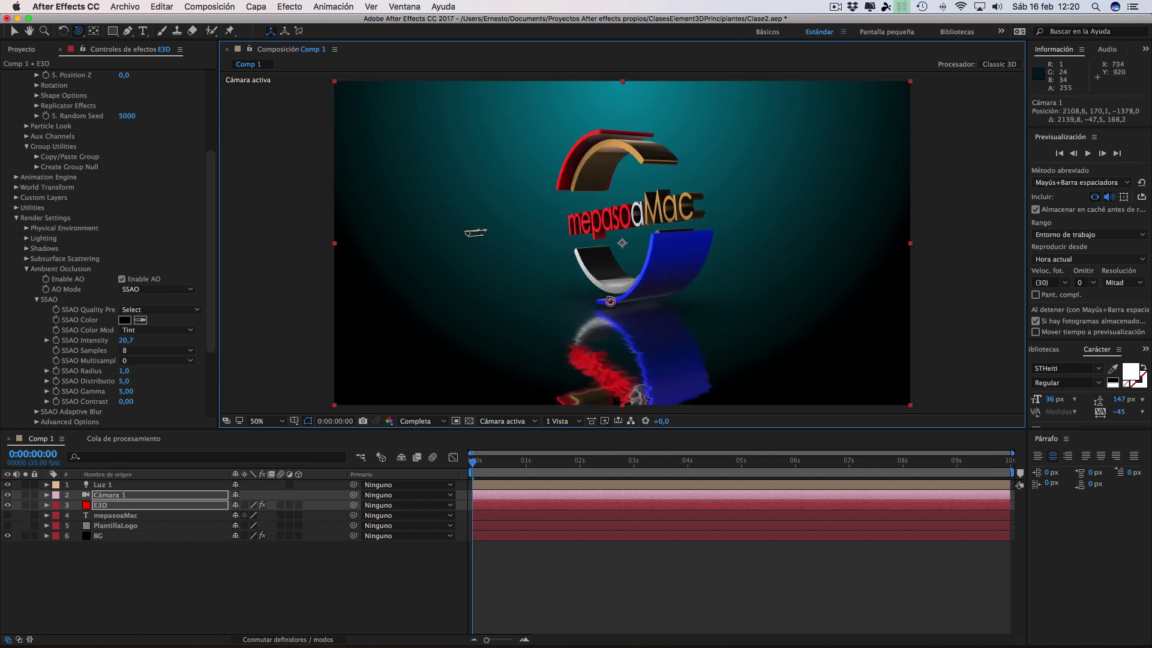
mouse_move(610, 302)
mouse_down()
mouse_move(607, 292)
mouse_move(708, 292)
mouse_move(719, 321)
mouse_move(776, 295)
mouse_move(741, 263)
mouse_move(710, 303)
mouse_up()
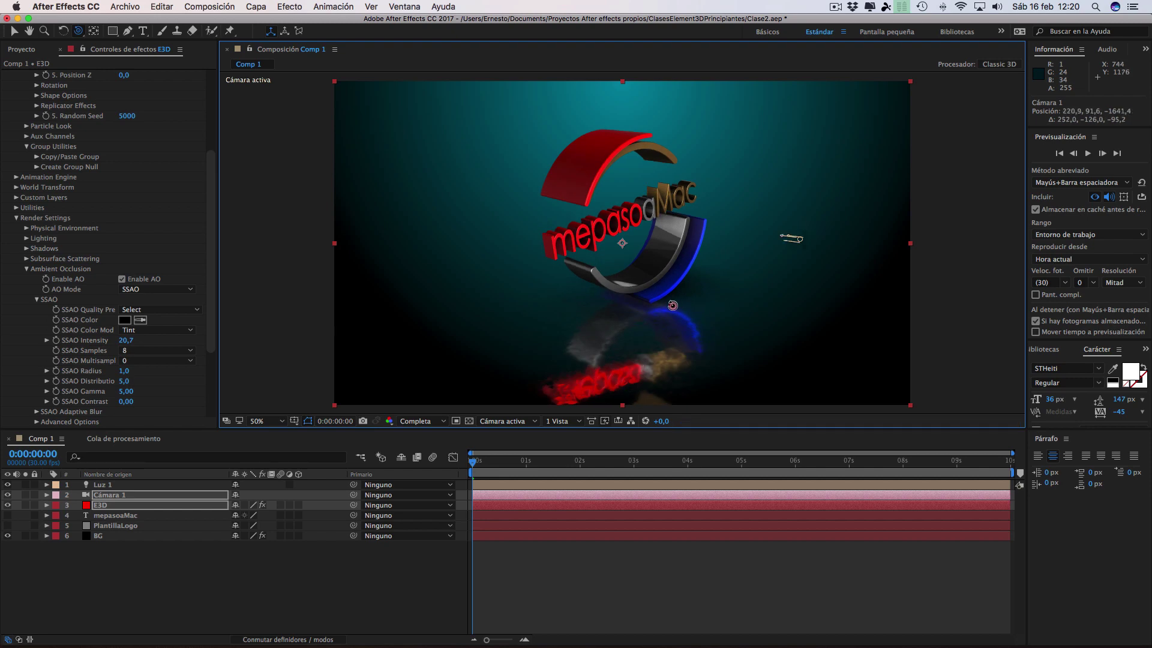
mouse_move(818, 224)
mouse_down()
mouse_move(644, 259)
mouse_move(472, 245)
mouse_up()
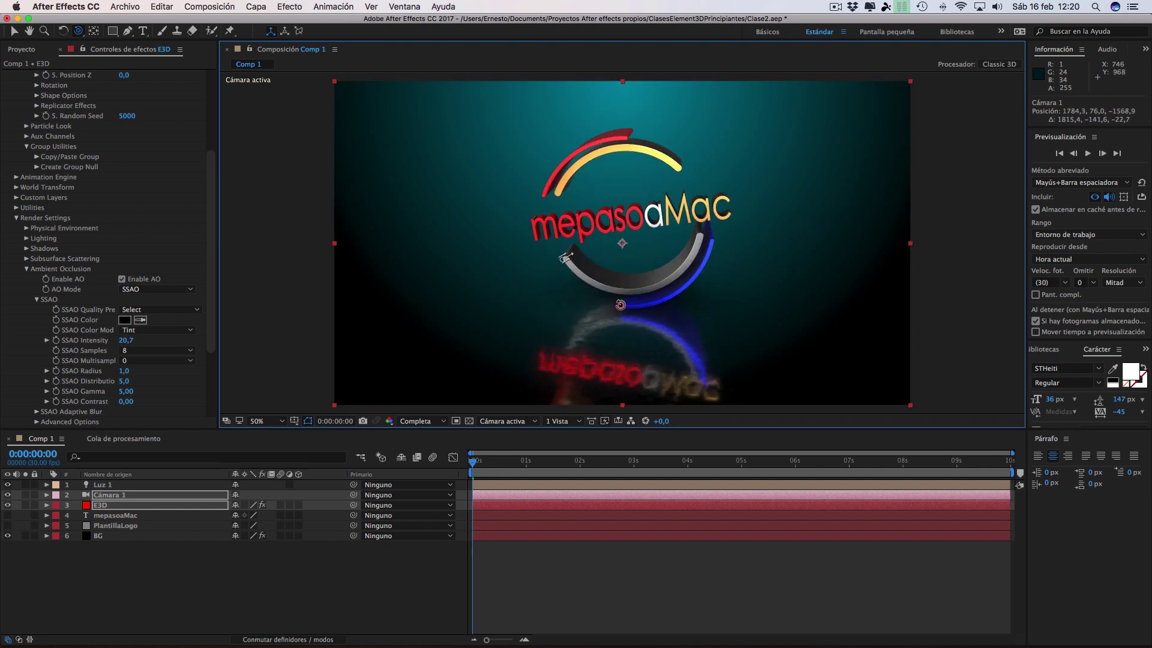
mouse_move(654, 298)
mouse_down()
mouse_move(671, 327)
mouse_move(568, 264)
mouse_up()
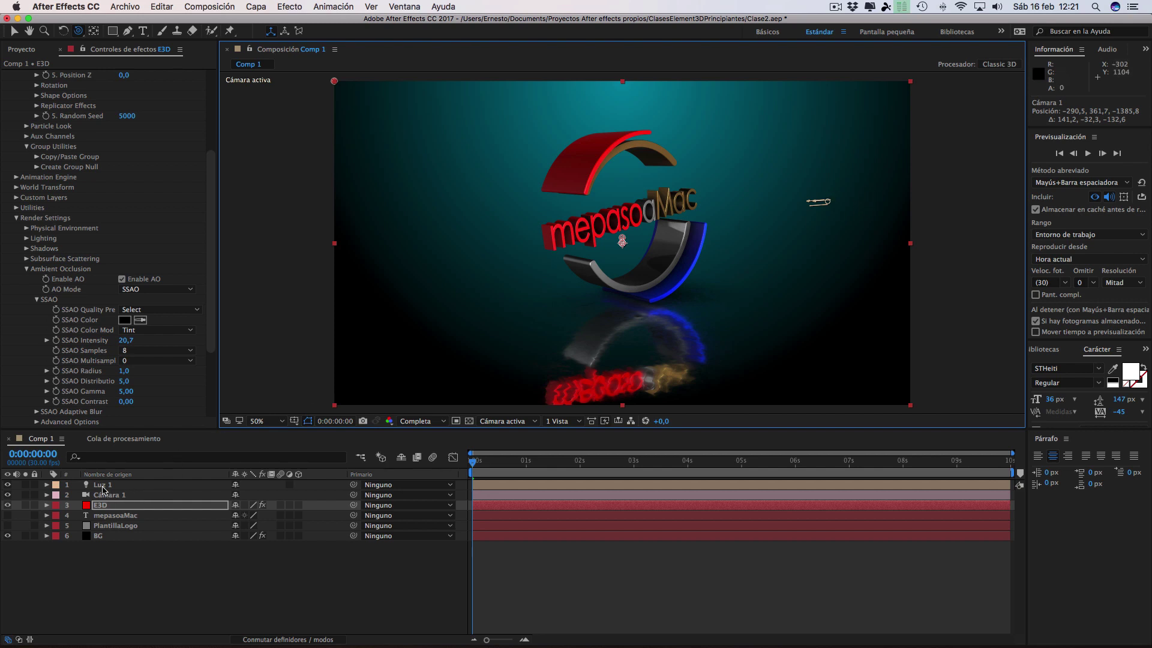
- Move the light Luz 1 up and right of the logo, to 985.4, 305.0, -588.4
click(103, 487)
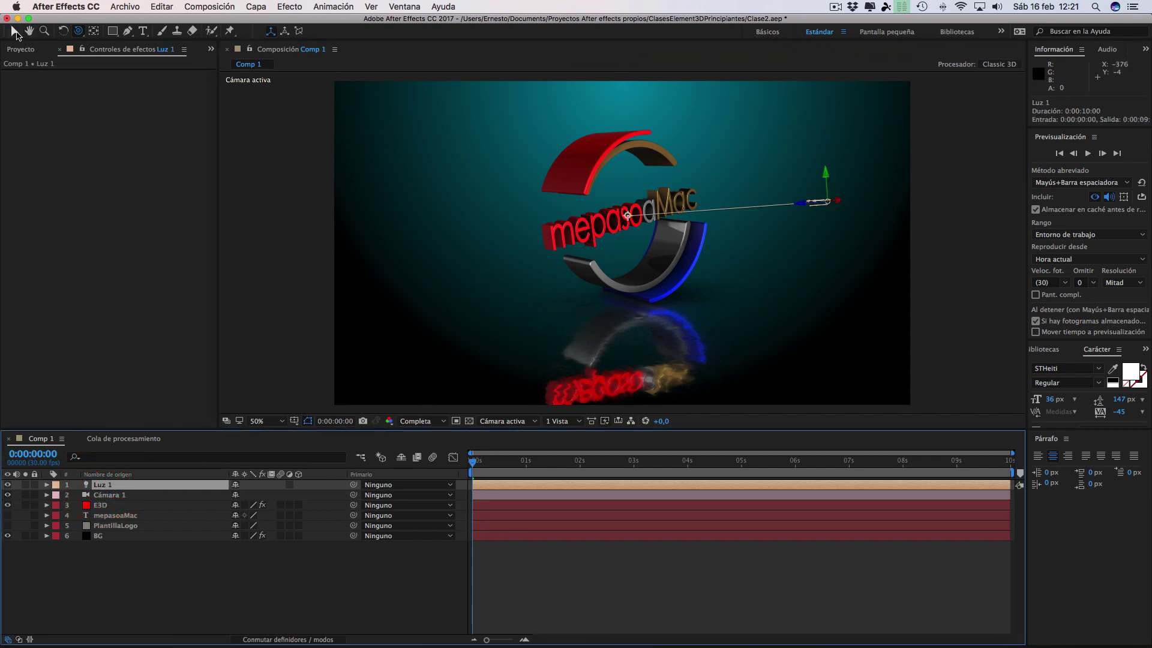
click(15, 31)
click(847, 149)
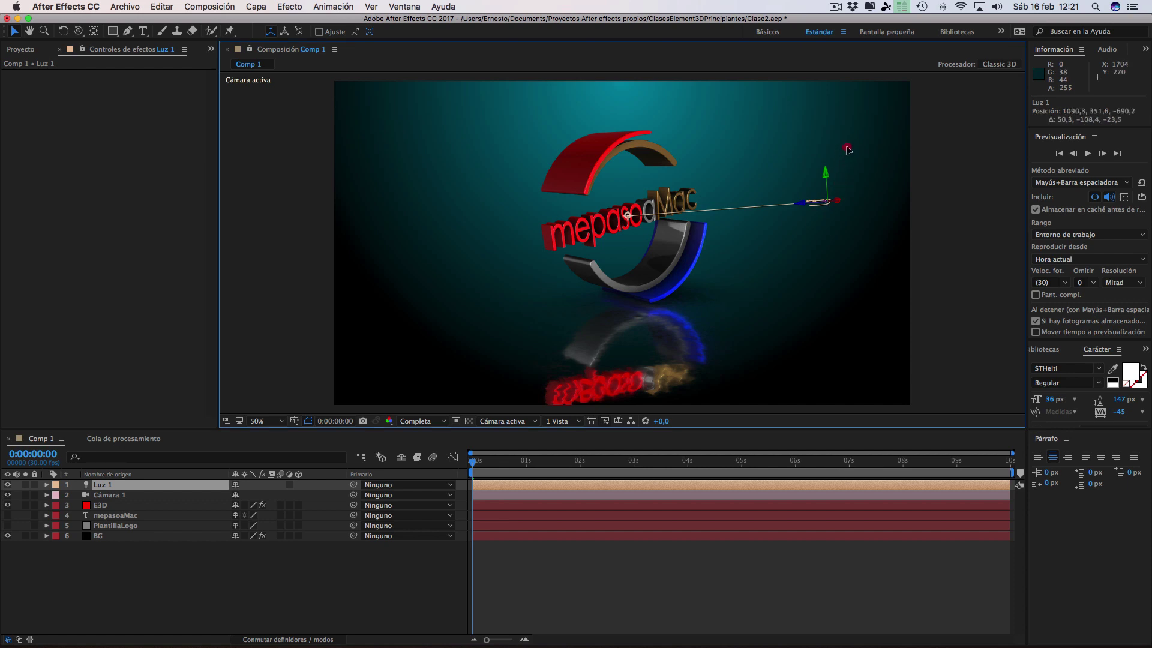
mouse_move(846, 149)
mouse_down()
mouse_move(783, 133)
mouse_move(788, 145)
mouse_up()
key(Return)
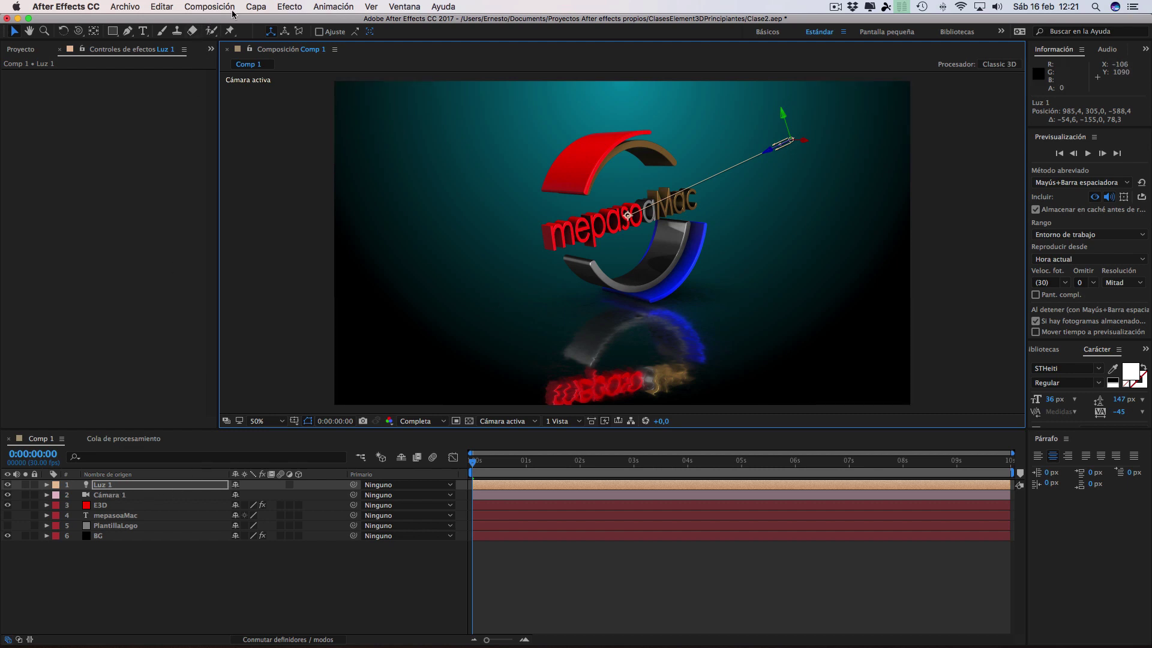
- Make Luz 1 a Paralelo light at 842% intensity, casting shadows at 263% darkness
click(263, 8)
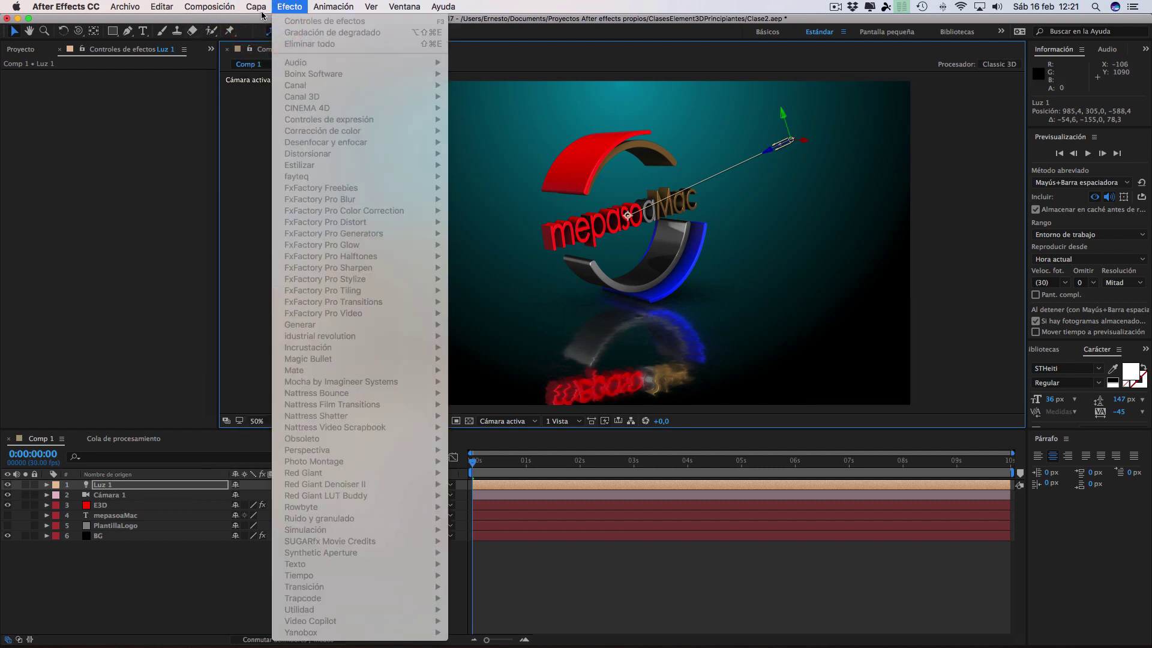
mouse_move(256, 8)
click(270, 33)
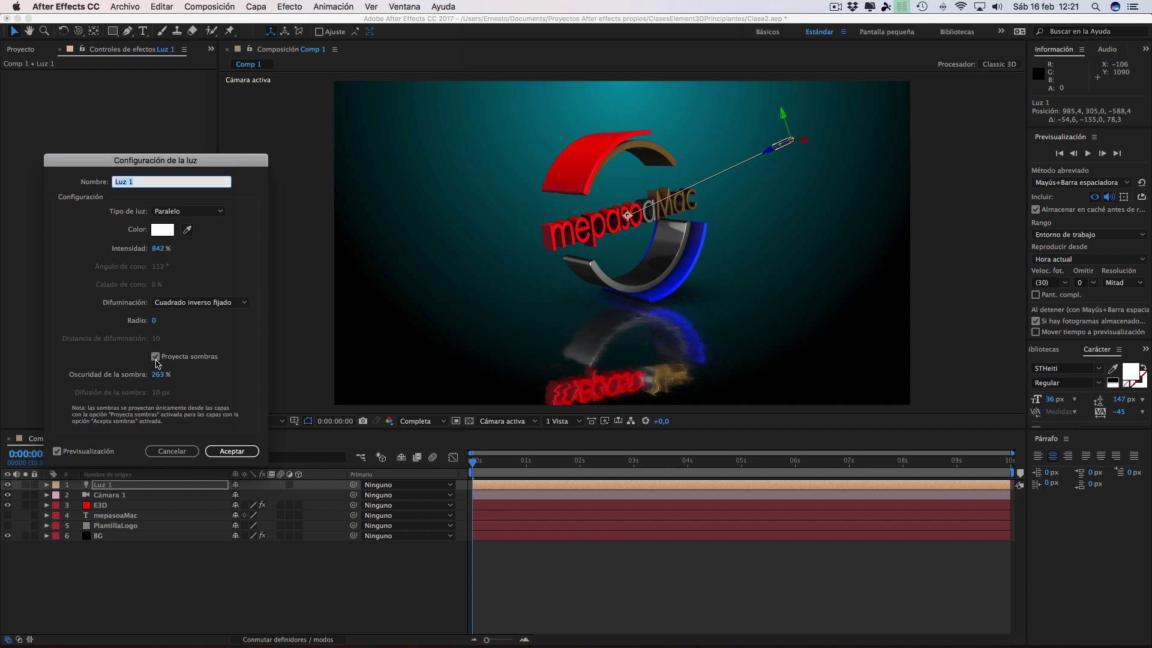
click(243, 451)
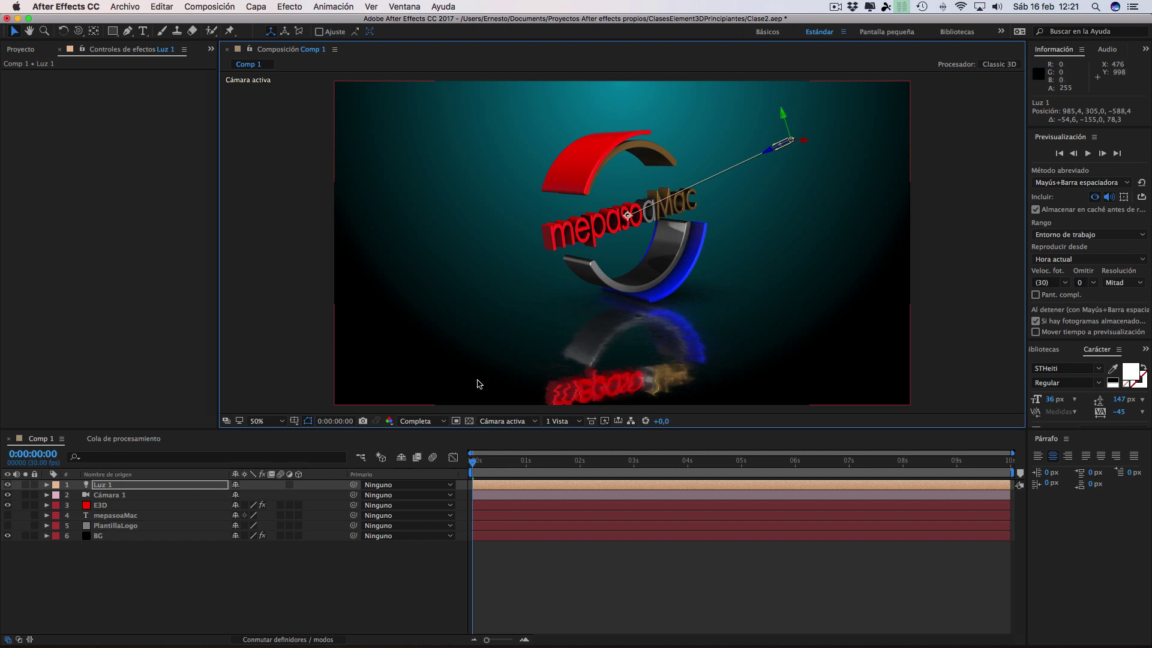
click(105, 509)
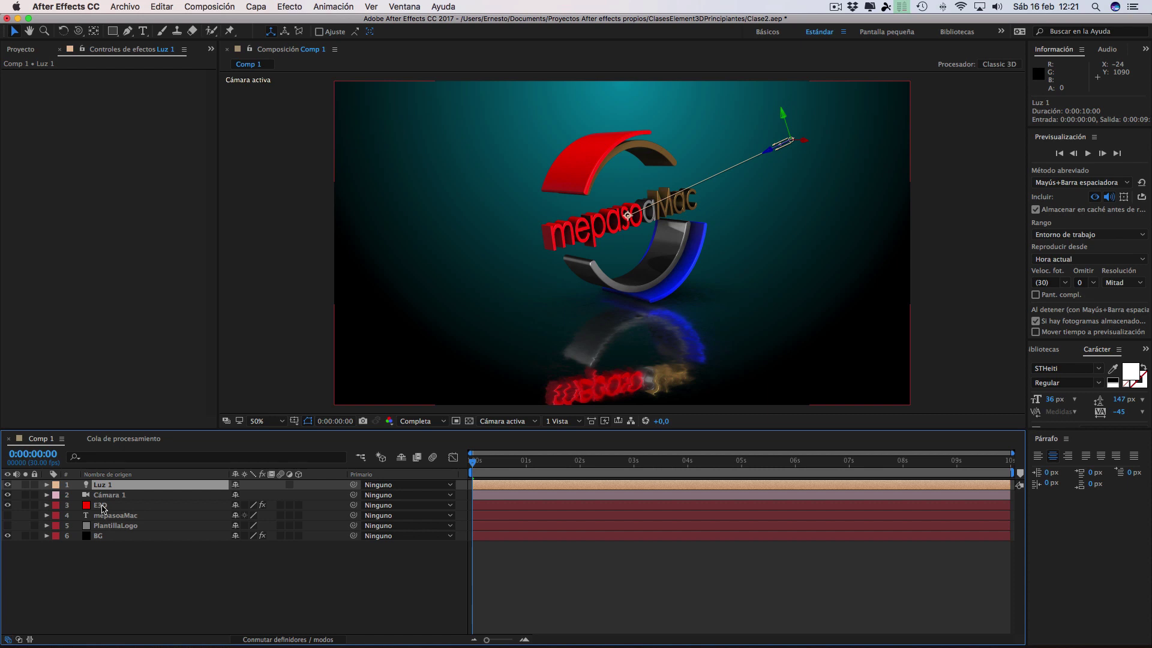
- Enable Shadows with Shadow Mapping in the E3D layer's Render Settings
click(103, 506)
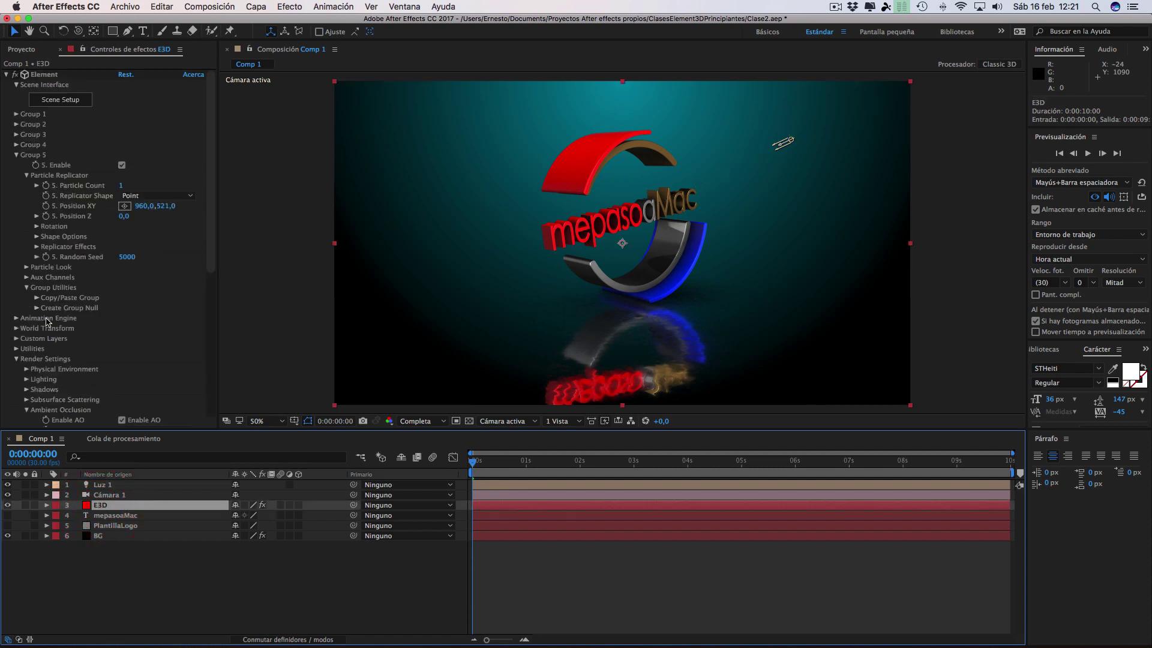
scroll(47, 321, down, 5)
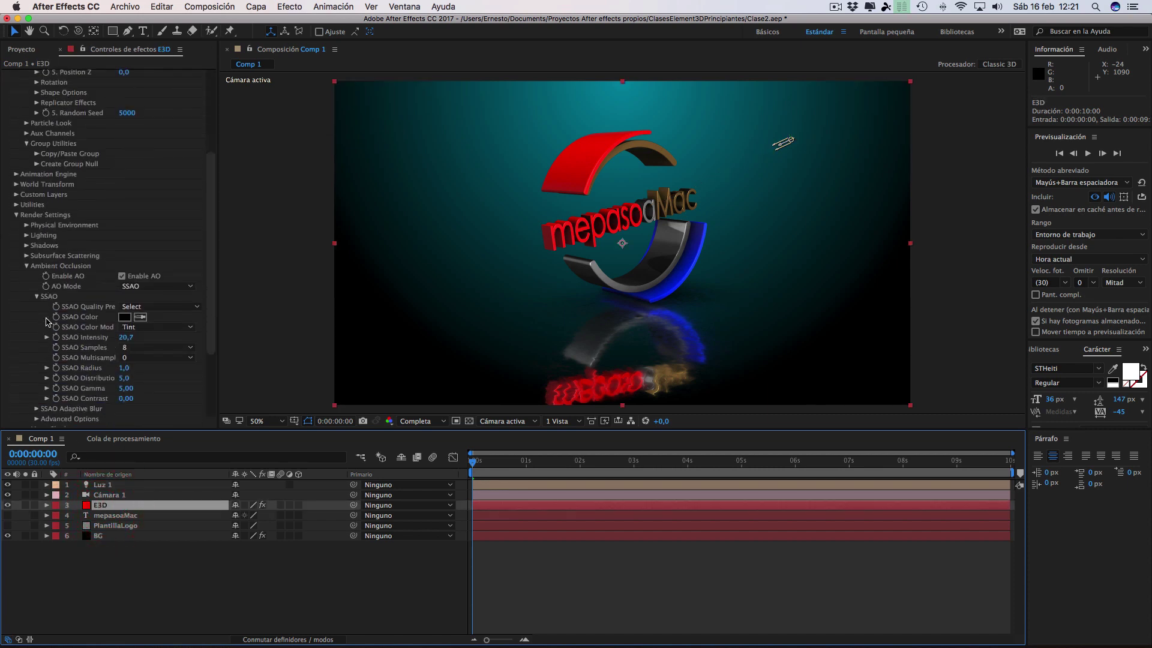
click(26, 246)
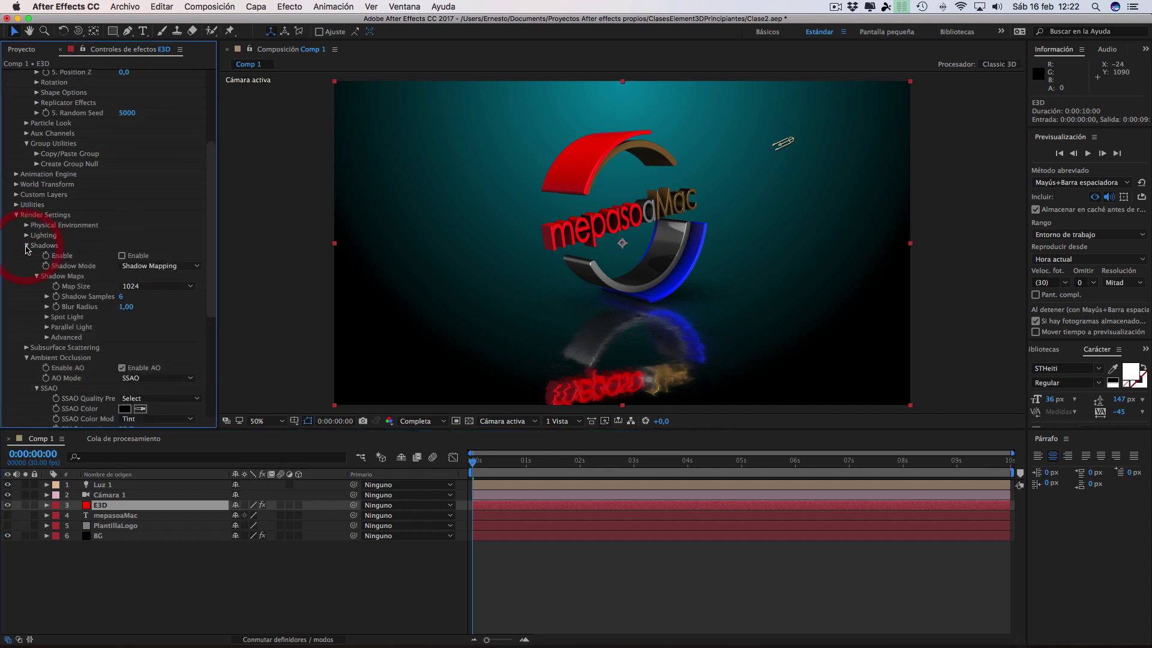
click(122, 257)
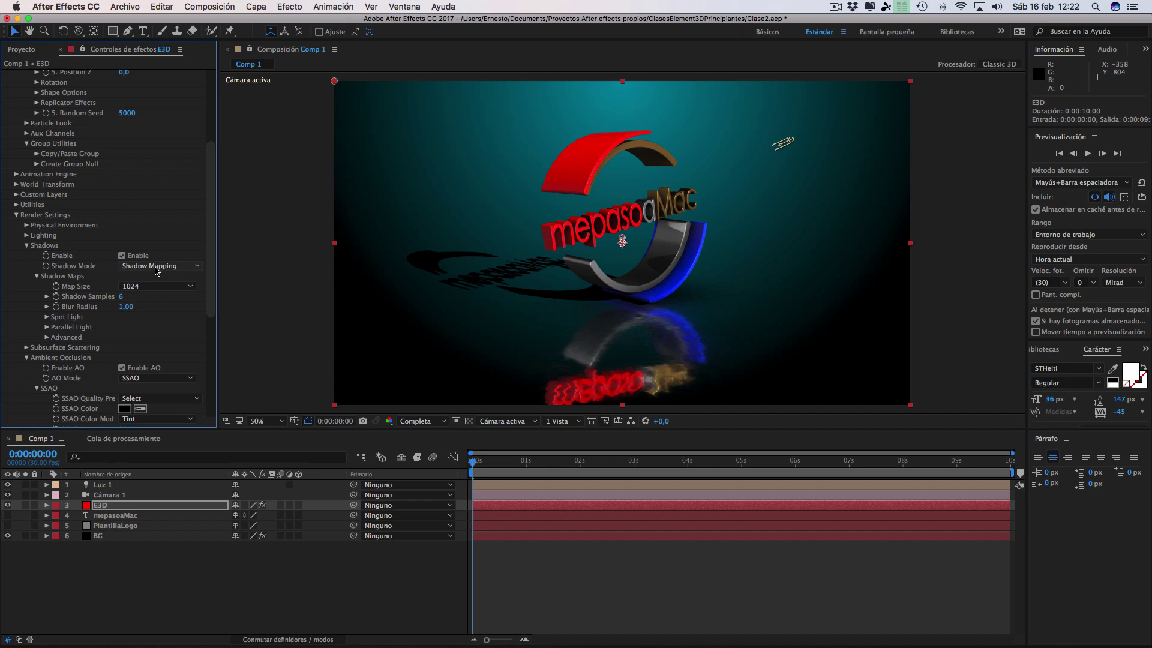
- Set Shadow Mode to Ray-Traced and move Luz 1 left to 919.5, 247.4, -649.2
click(149, 267)
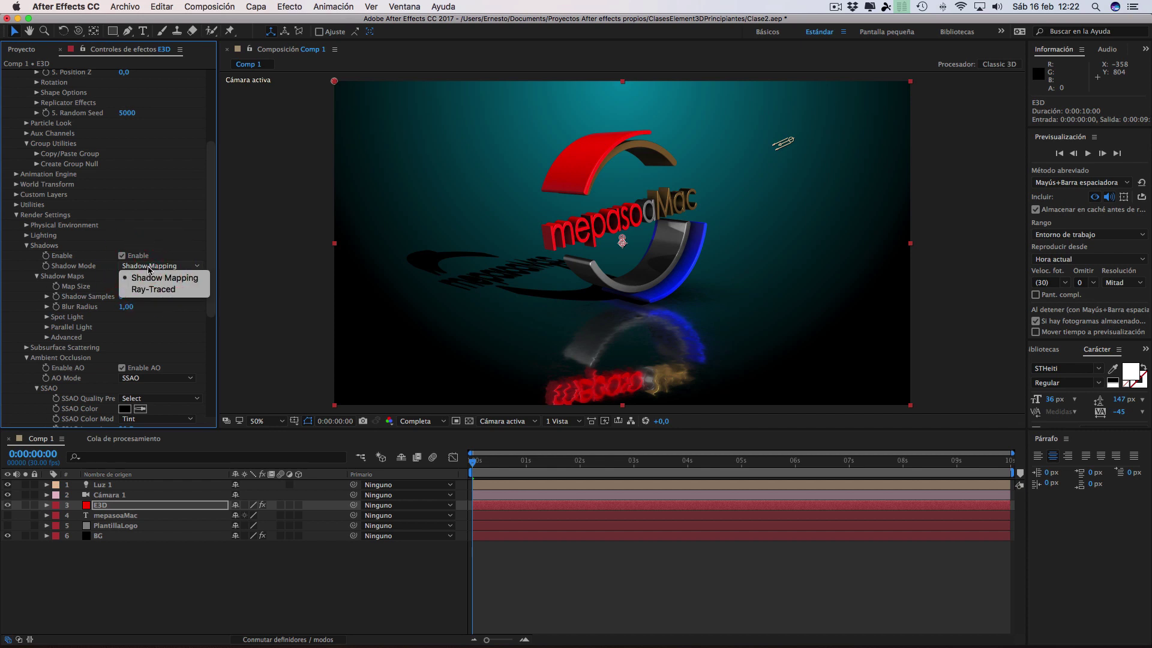
click(158, 291)
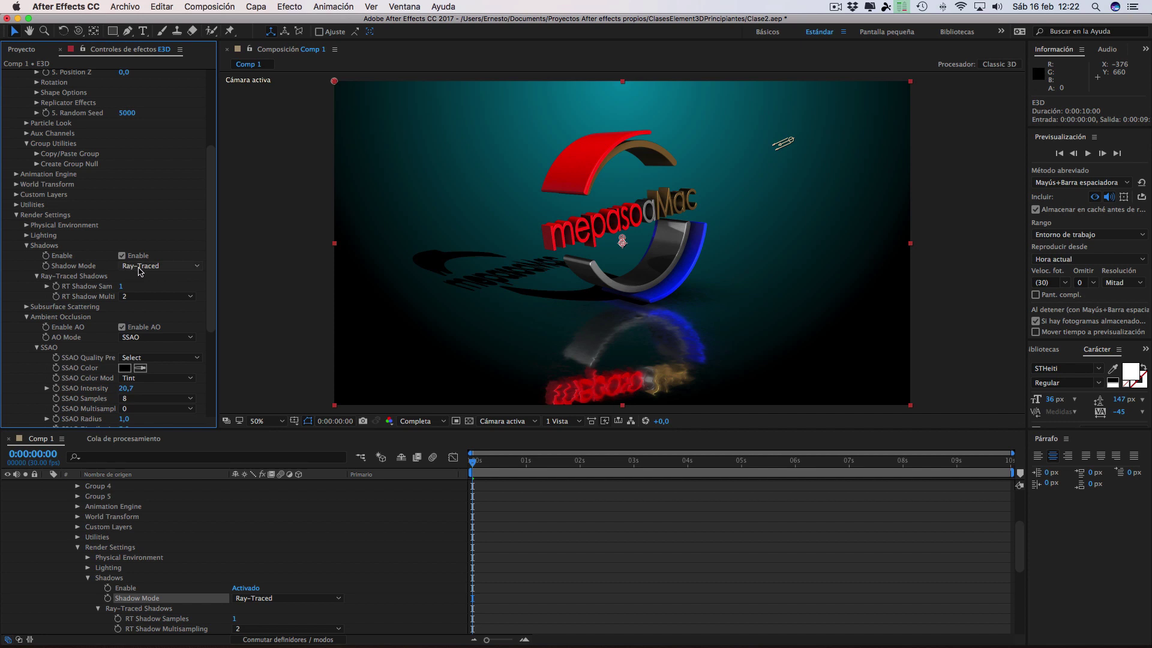
click(149, 270)
click(144, 278)
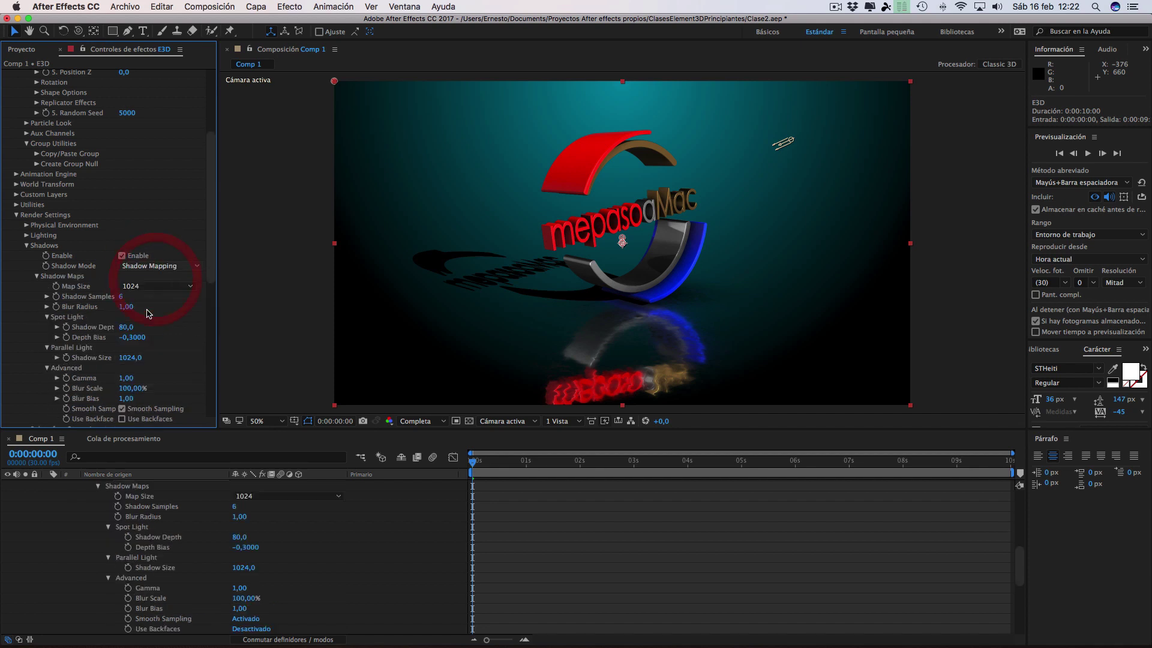
click(148, 271)
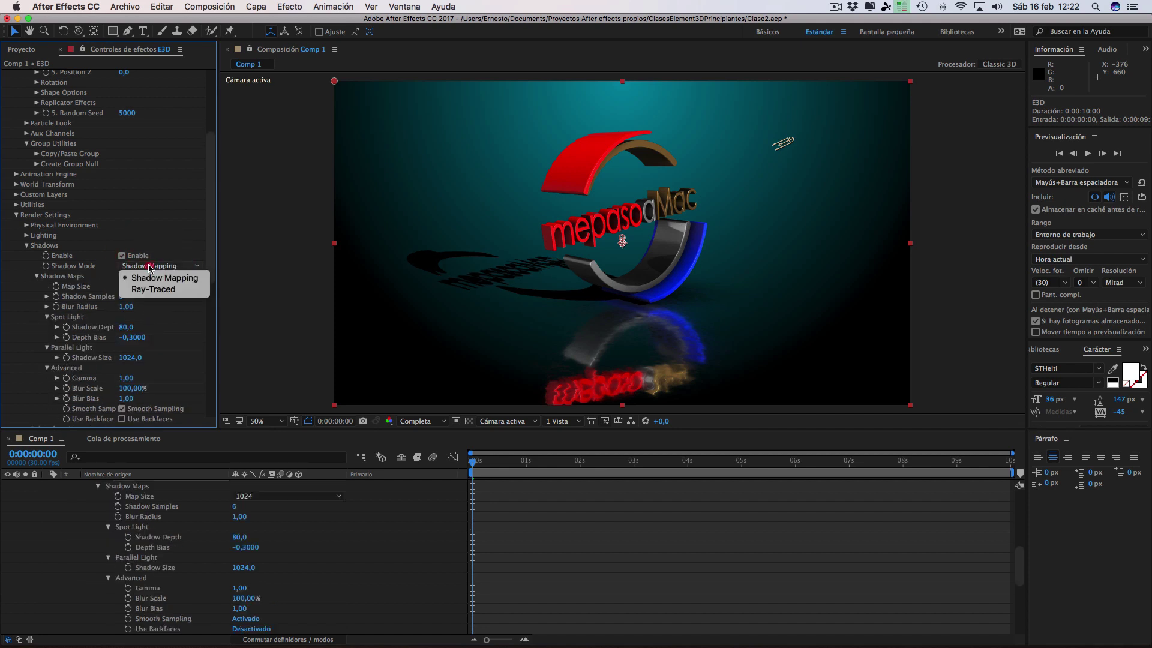
click(153, 286)
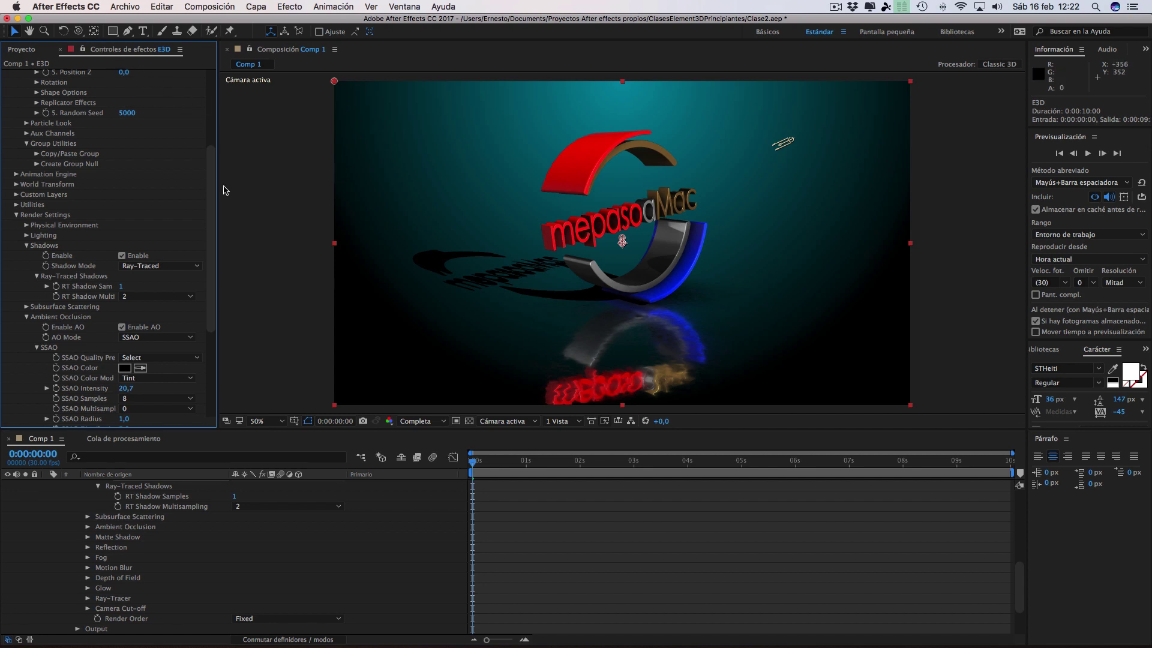
click(787, 146)
mouse_move(790, 144)
mouse_down()
mouse_move(711, 162)
mouse_move(762, 143)
mouse_move(757, 188)
mouse_move(706, 124)
mouse_move(800, 121)
mouse_up()
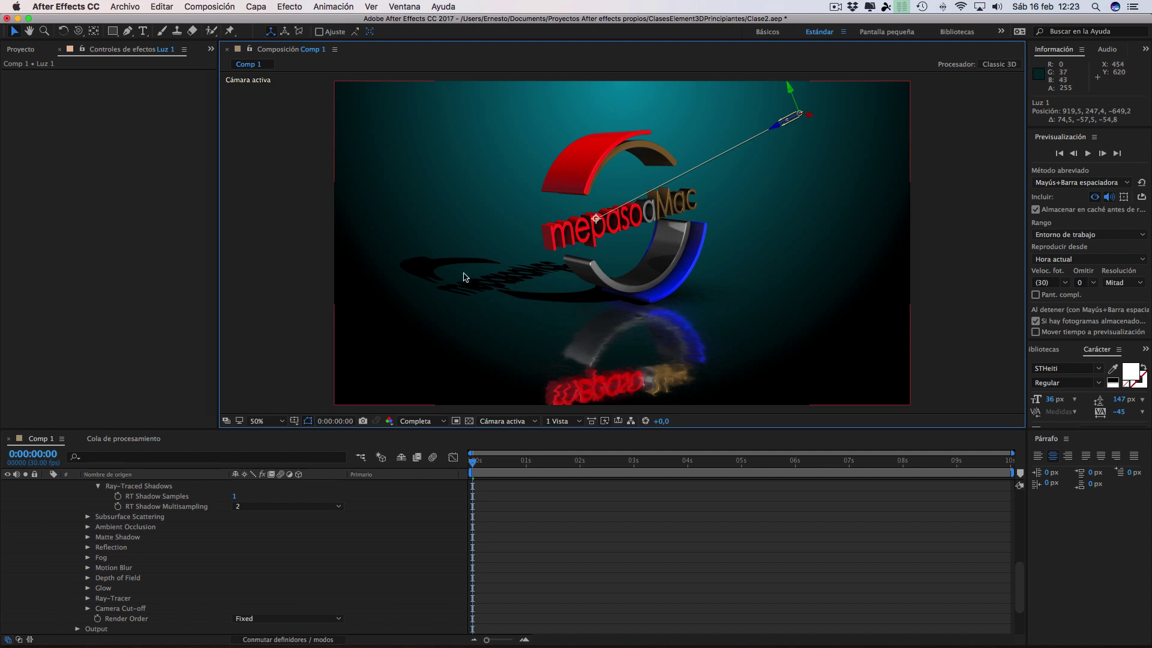
- In the Superior top view, nudge Luz 1 left to 831.5, 247.4, -657.2
click(511, 425)
click(515, 490)
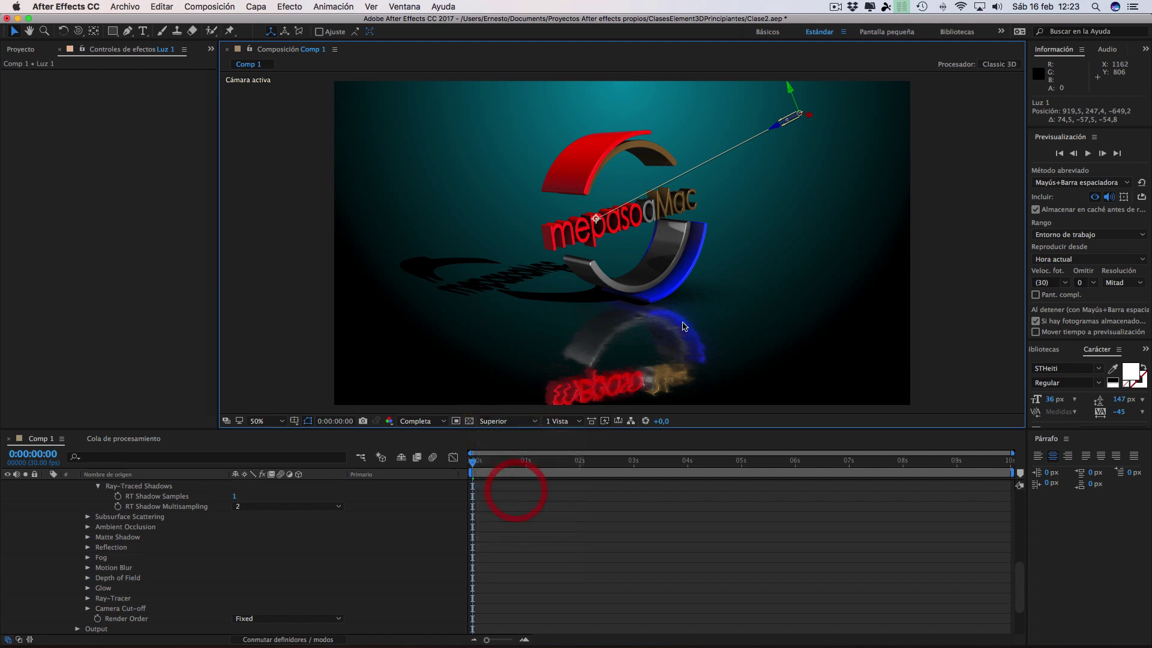
key(comma)
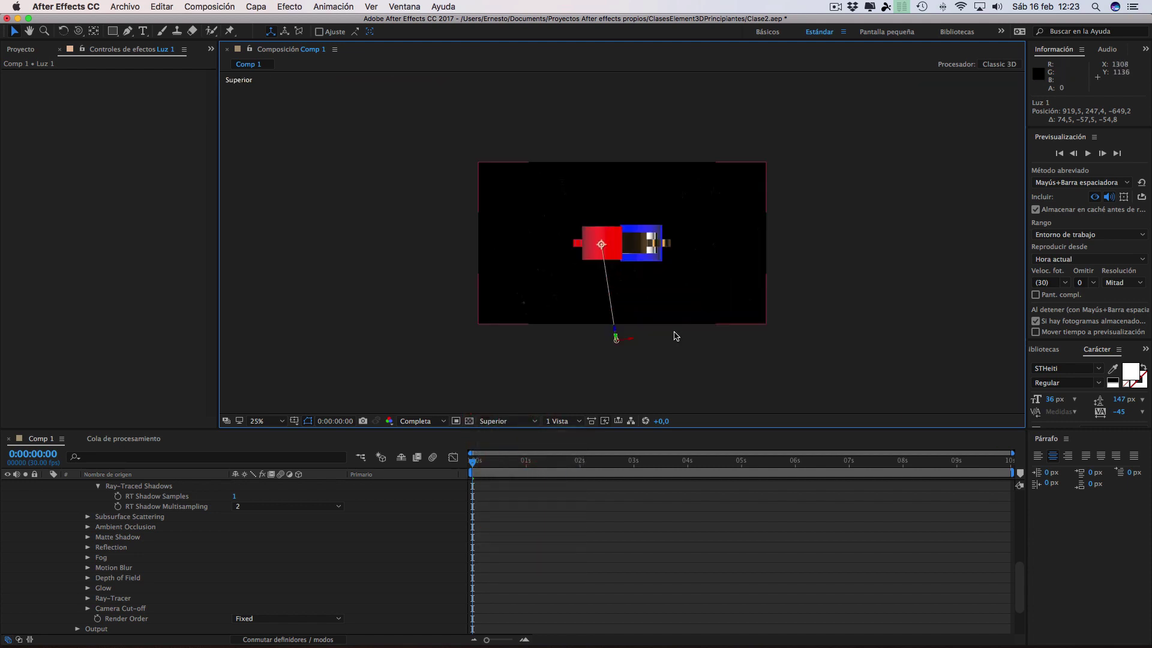
key(comma)
key(comma)
key(comma)
click(598, 269)
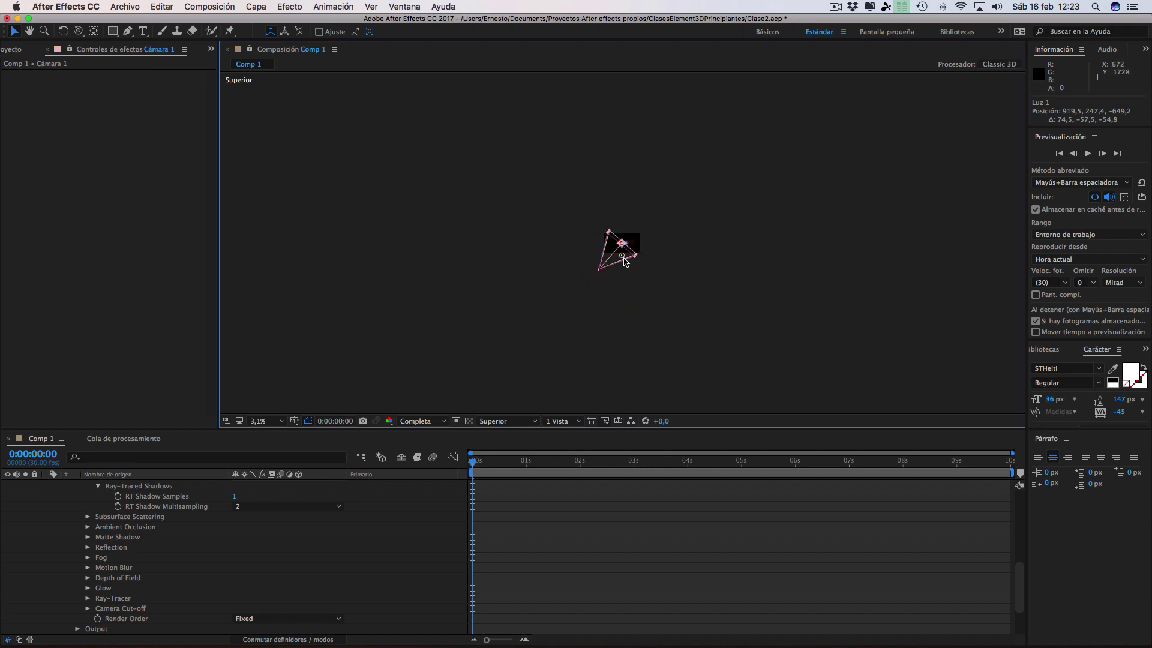
click(622, 257)
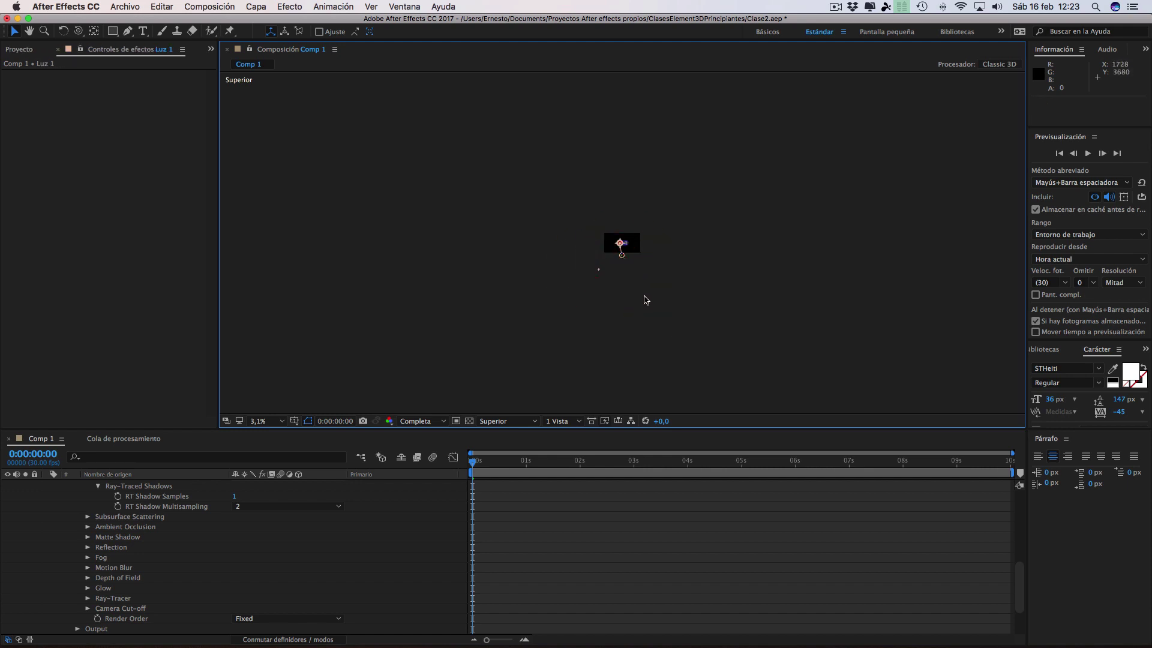
key(period)
key(period)
key(period)
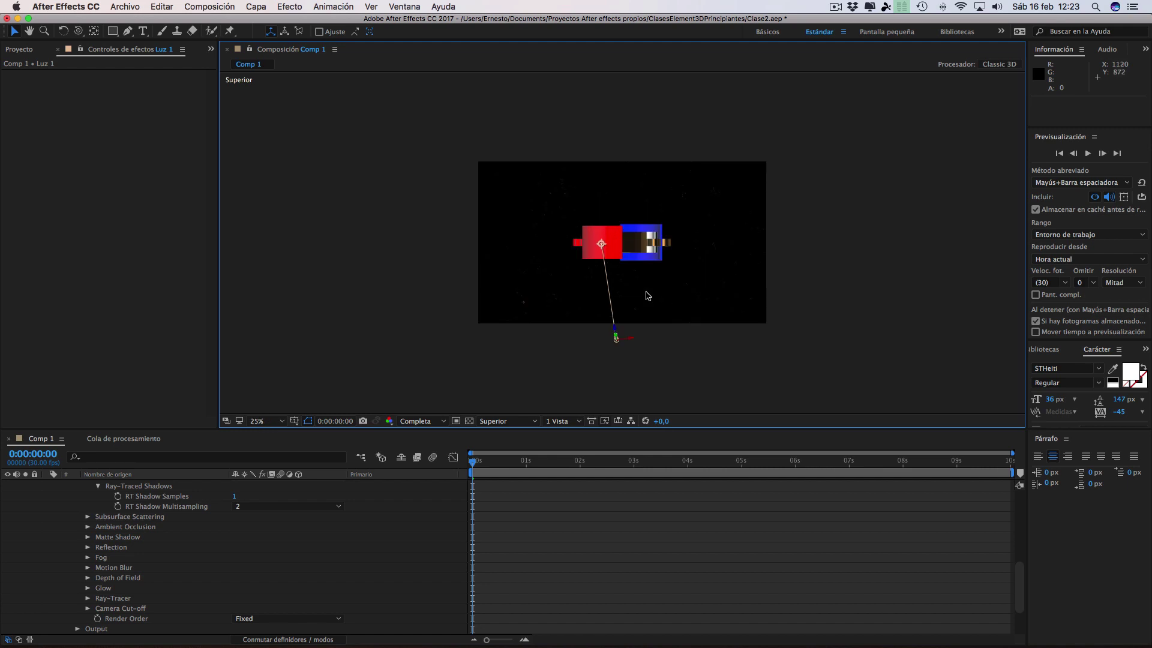
key(comma)
key(comma)
key(period)
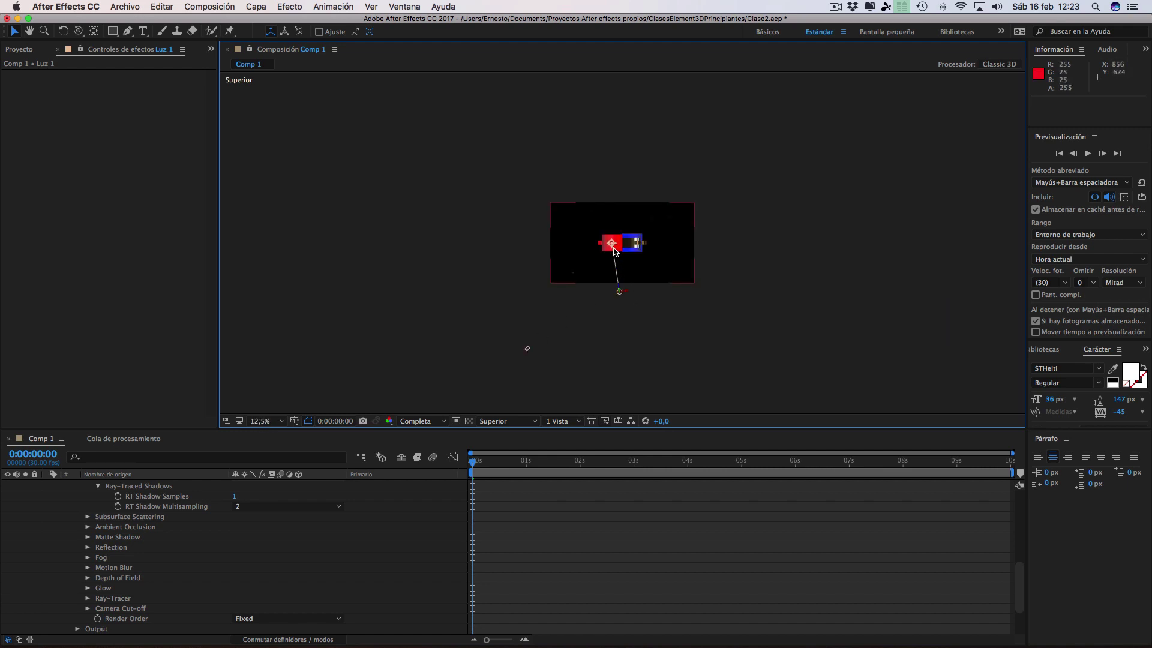
drag(620, 294, 603, 298)
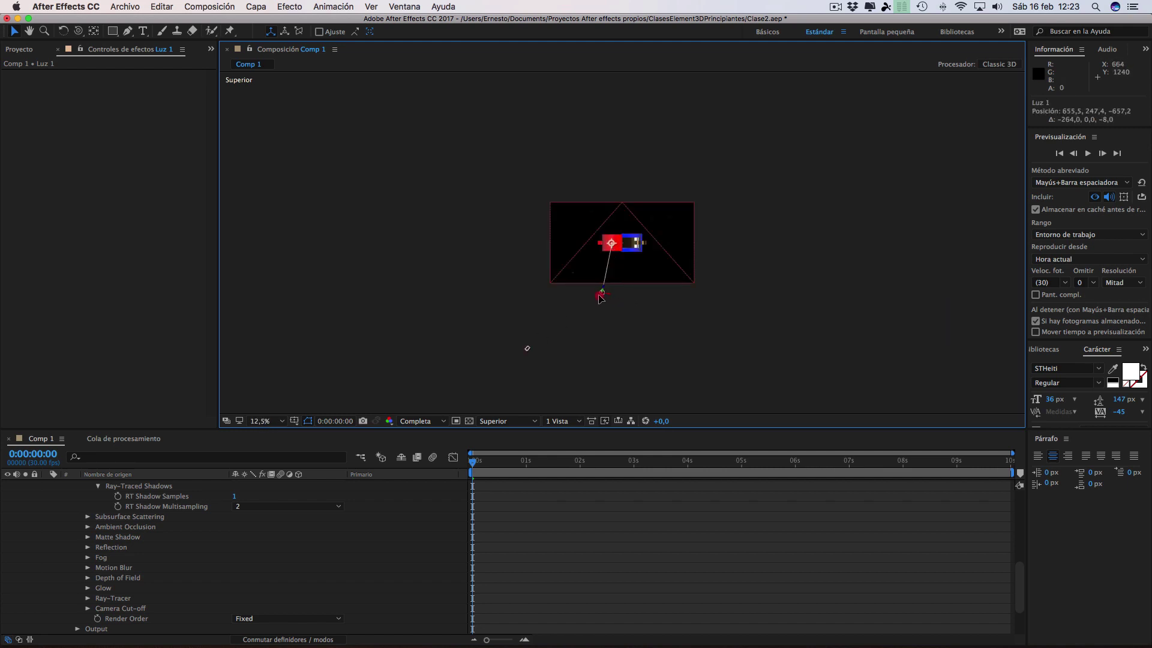
click(539, 422)
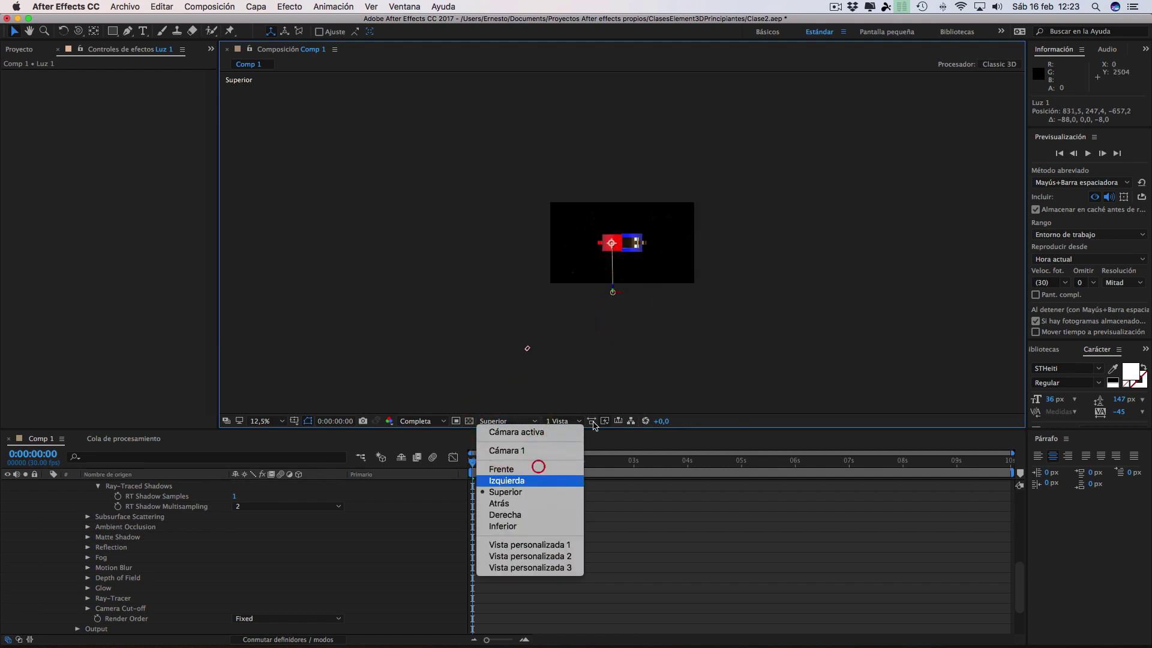
- In the Izquierda side view, drag Luz 1 upward above the logo
click(538, 481)
scroll(654, 343, up, 5)
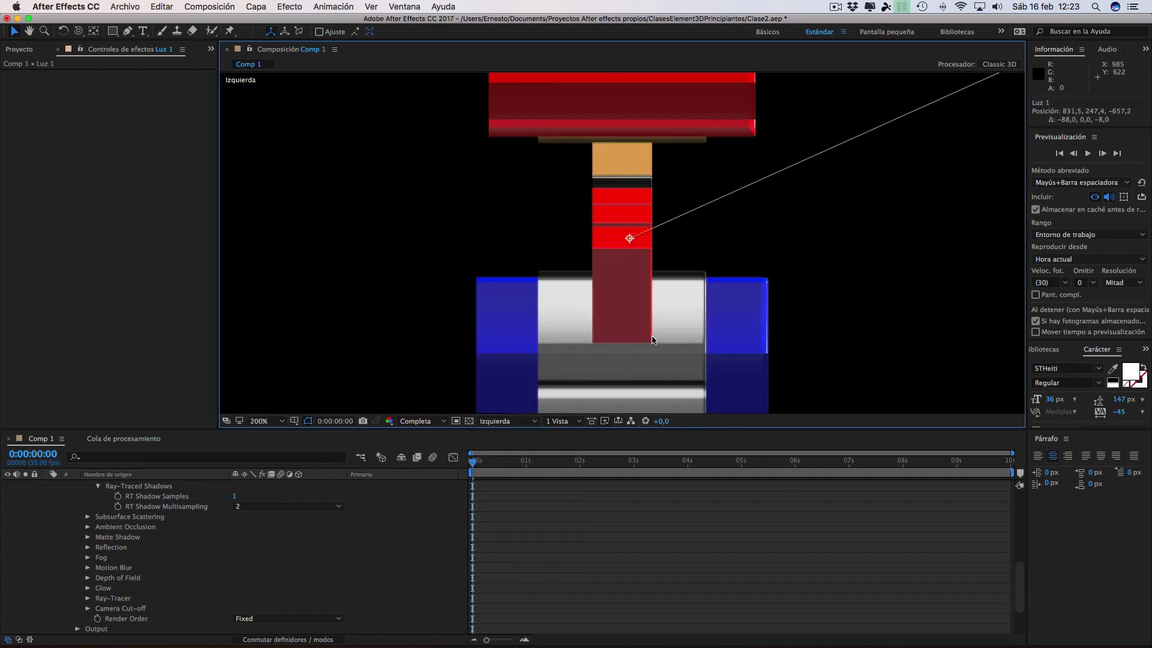
scroll(651, 339, down, 5)
drag(728, 227, 723, 273)
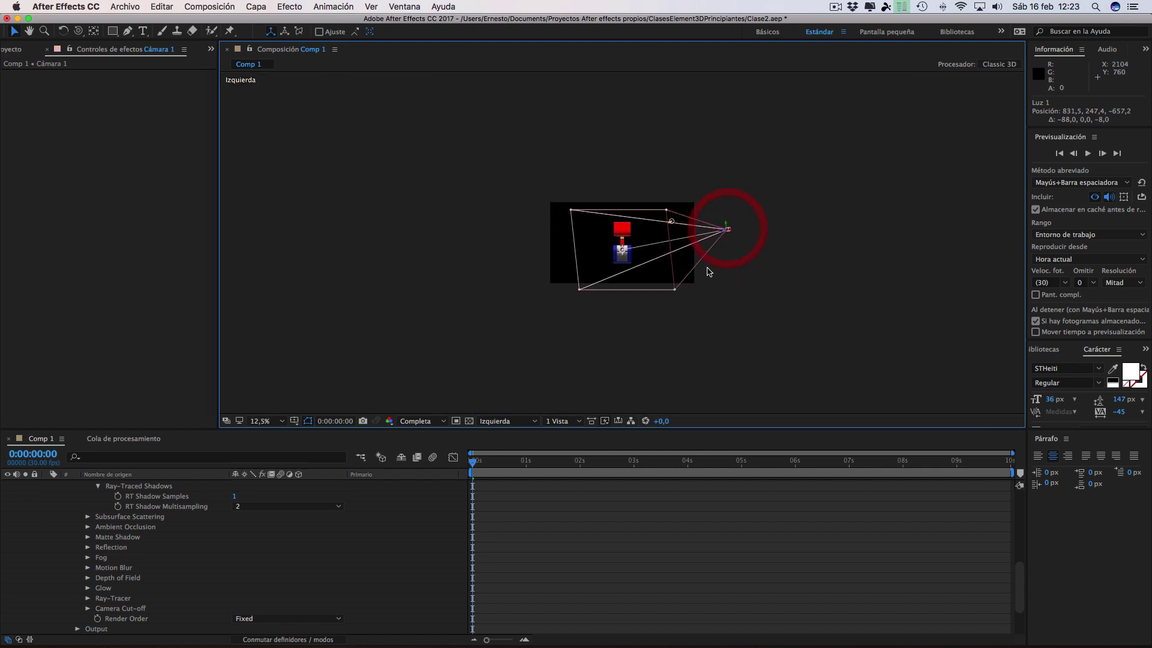
click(672, 223)
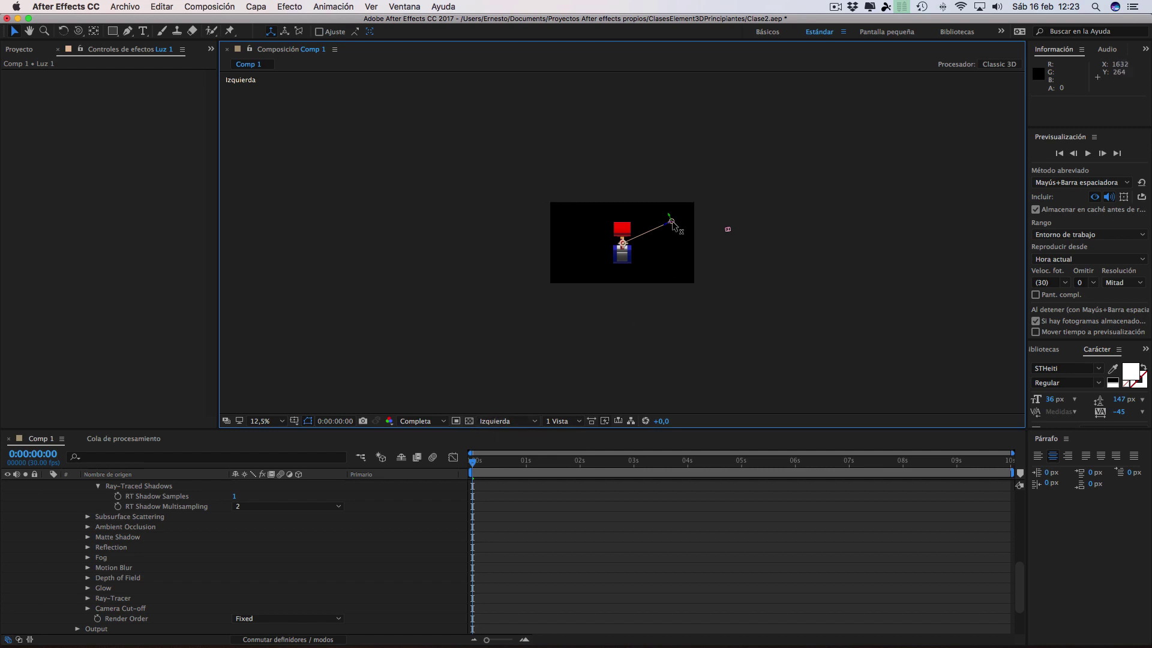
drag(671, 221, 671, 208)
key(period)
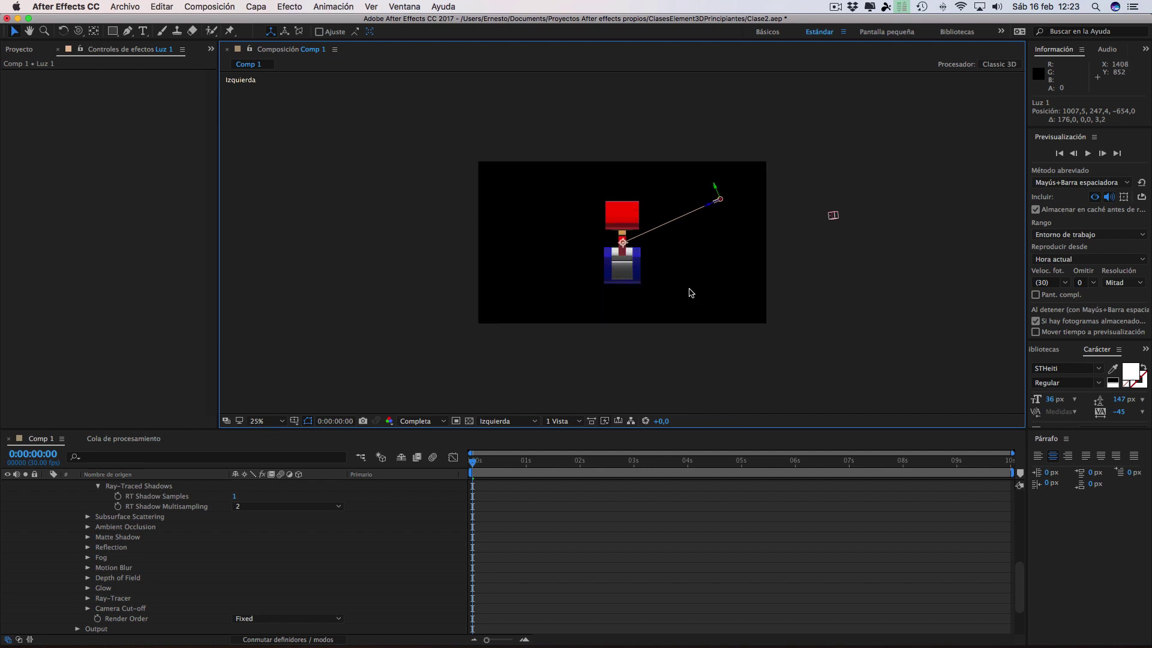
- Set viewer resolution to Mitad and raise Luz 1 higher, to 1007.5, -200.6, -514.0
click(427, 421)
click(420, 463)
drag(720, 200, 700, 138)
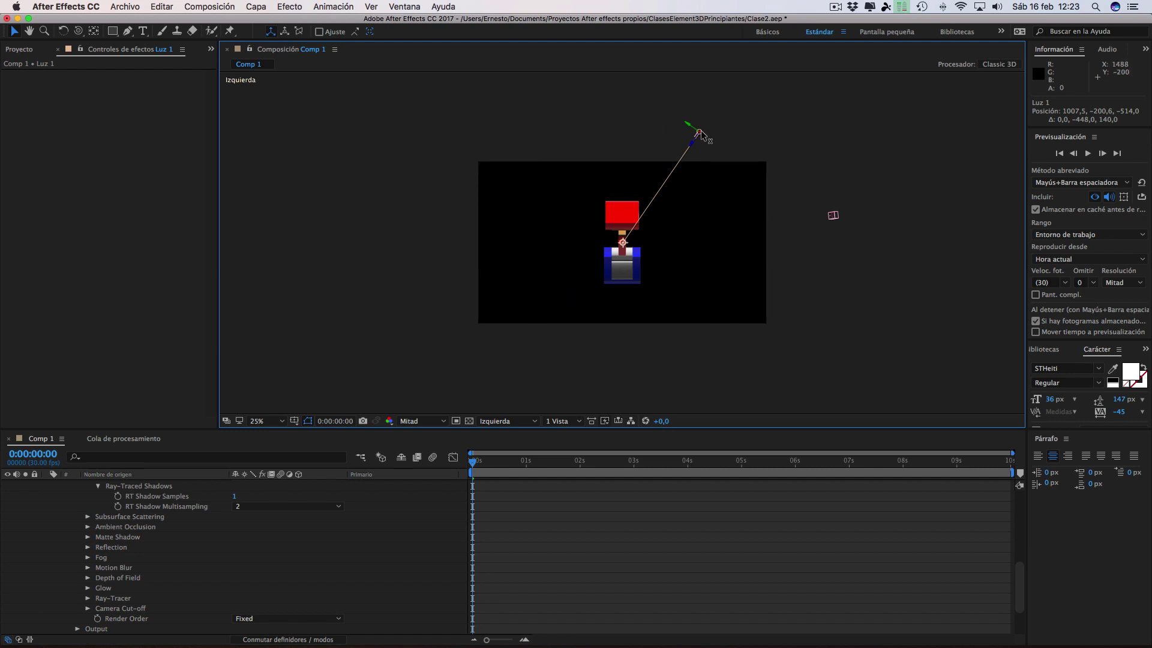
- Raise Light 1 high above the logo in the Left view, then view through Active Camera
drag(701, 137, 746, 227)
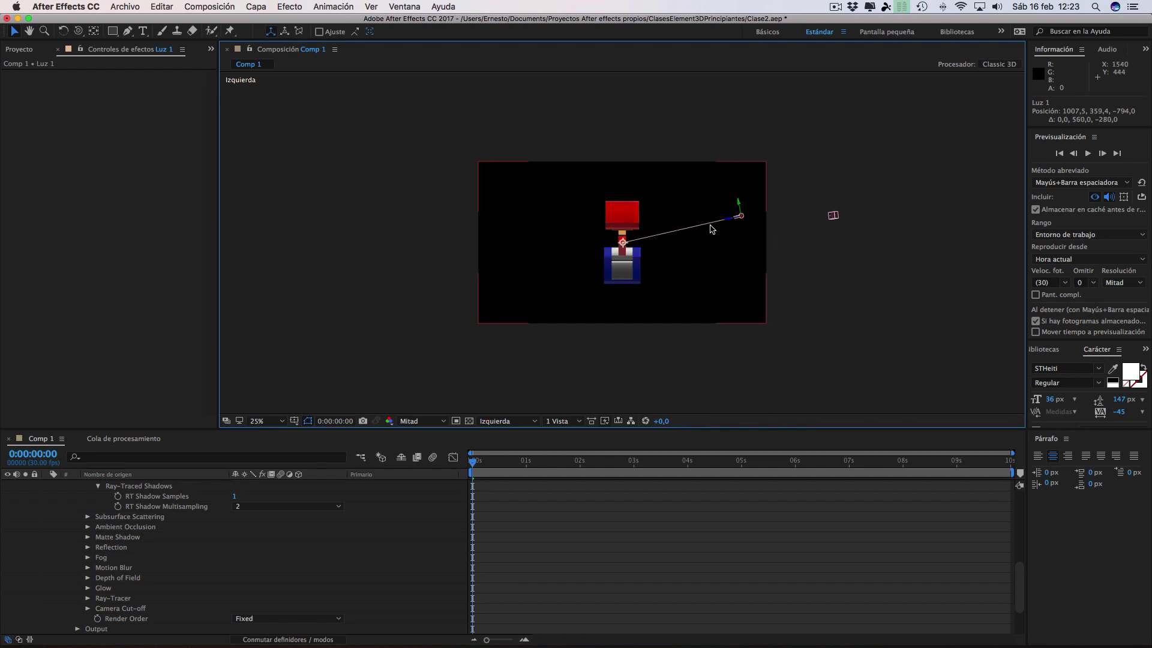
drag(743, 221, 731, 124)
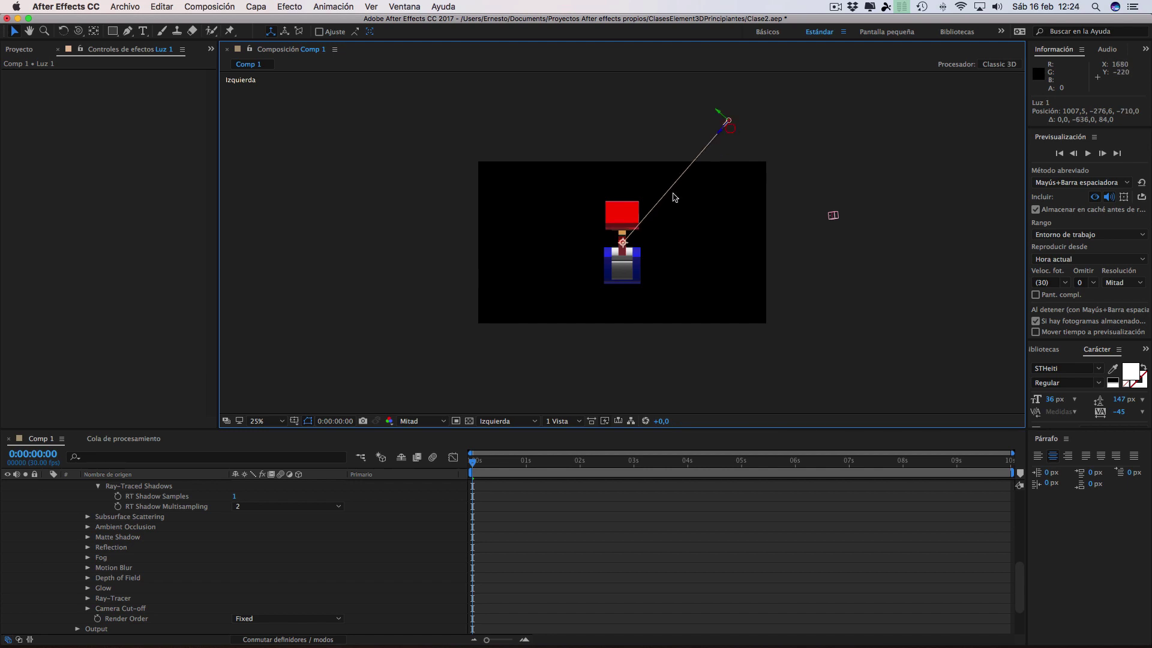
click(496, 415)
click(507, 429)
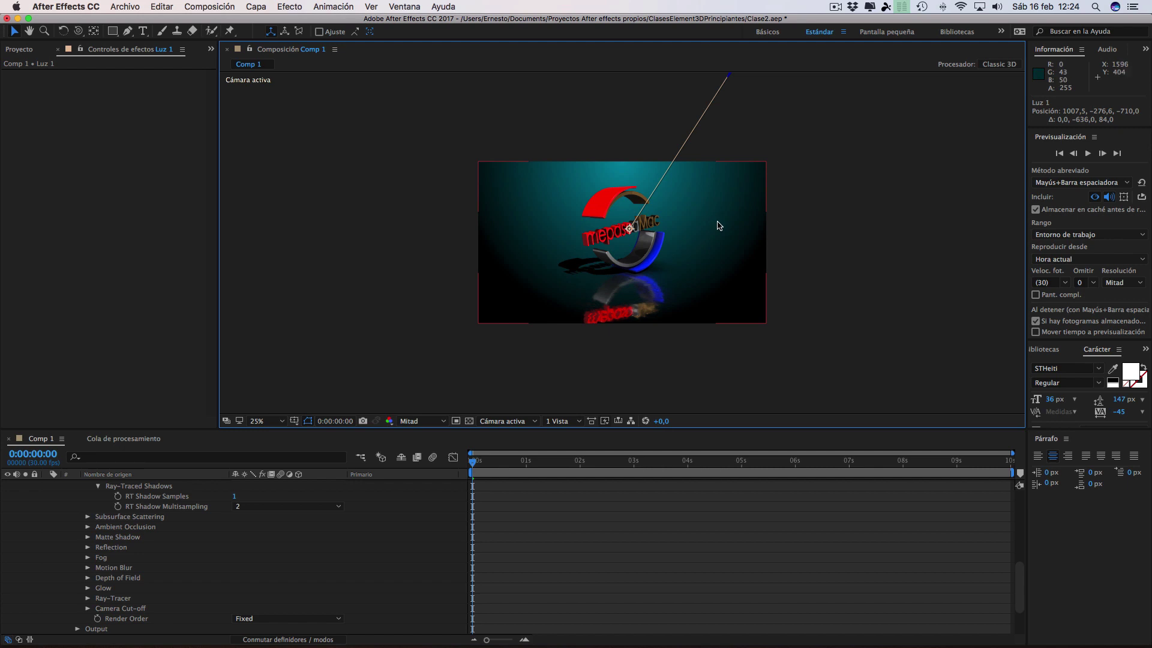
- Zoom out and move Light 1 lower and further right of the logo
key(comma)
key(comma)
key(period)
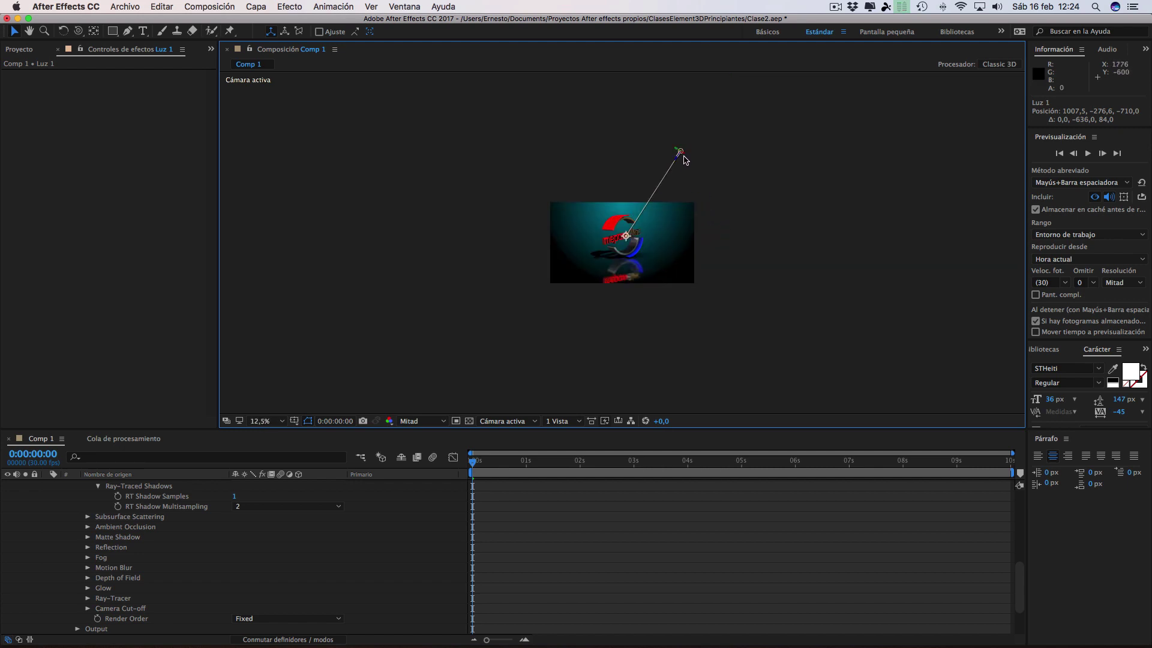
drag(681, 159, 699, 193)
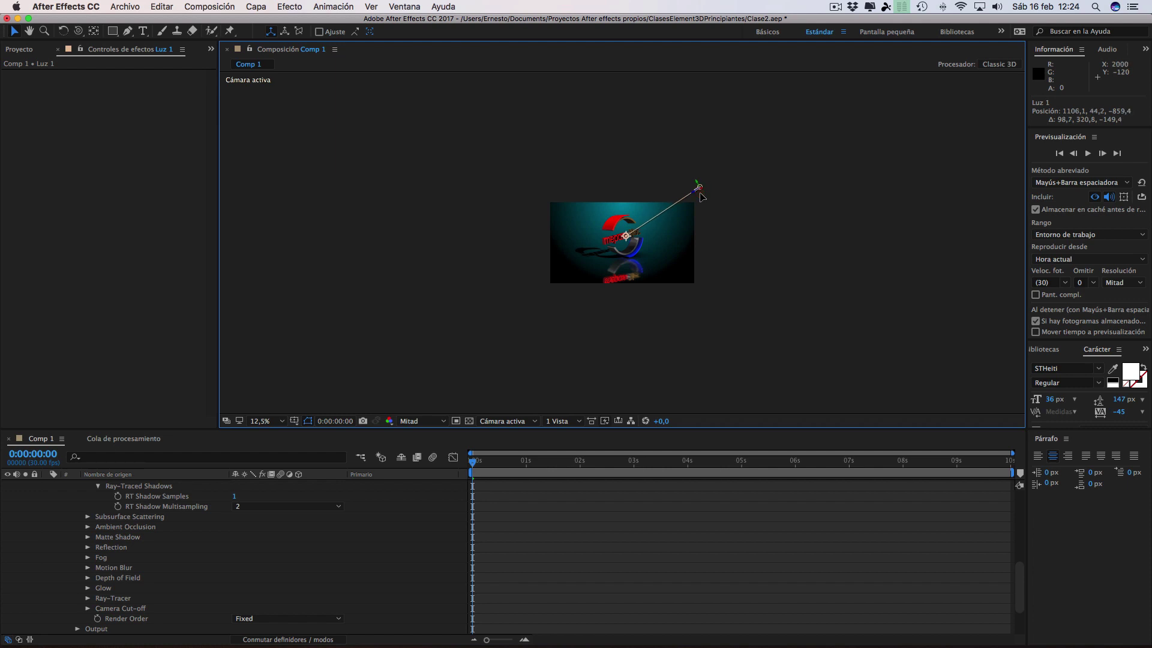
- Fit the composition to the viewer and set preview resolution from Half to Full
click(261, 420)
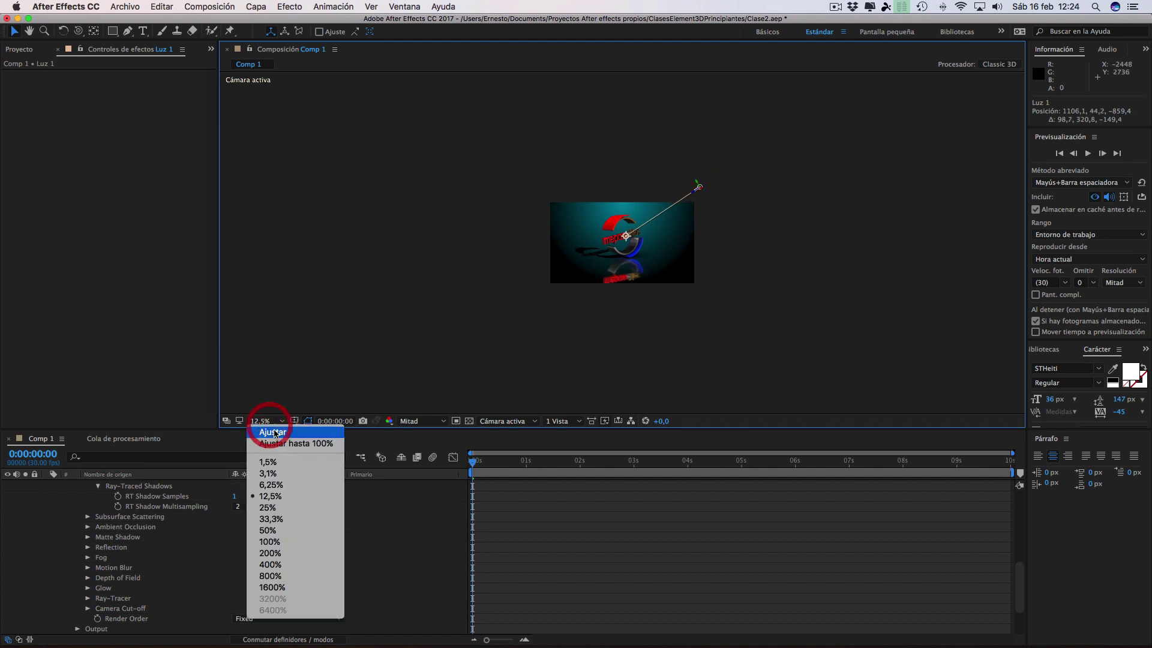
click(366, 422)
key(shift+slash)
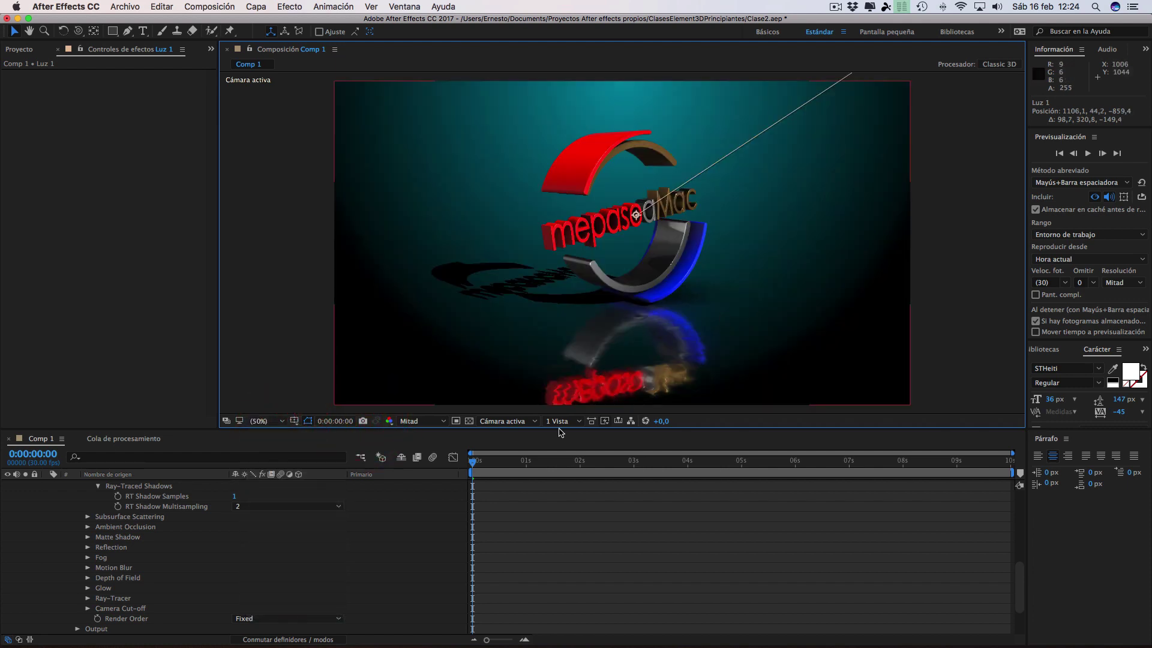
click(419, 423)
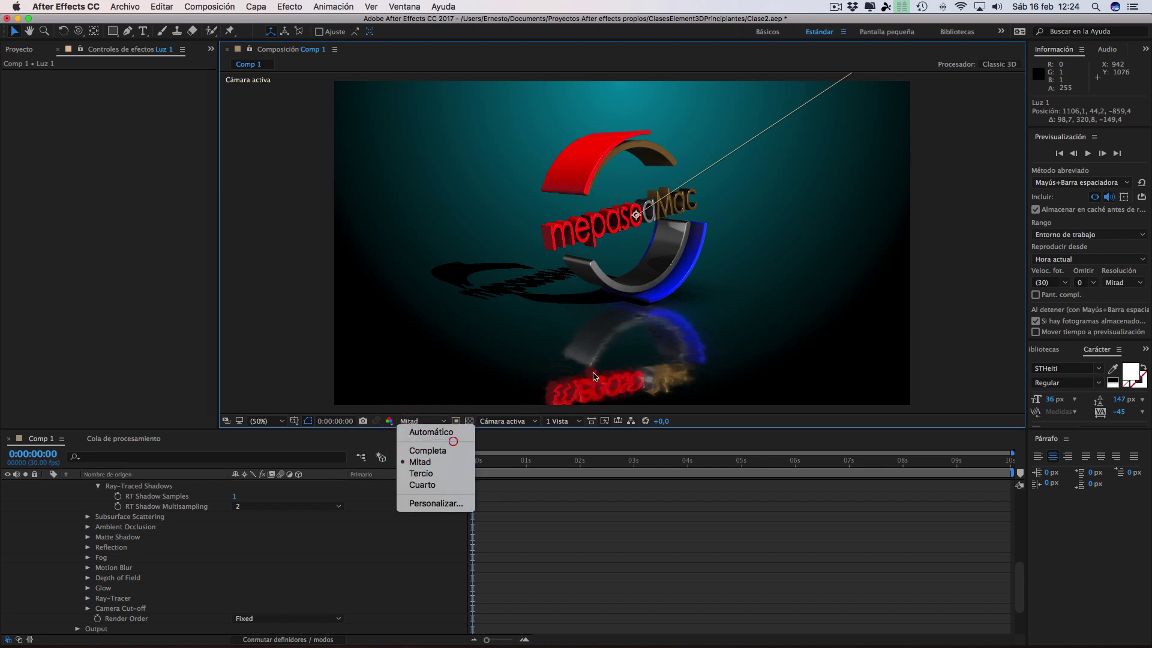
click(419, 453)
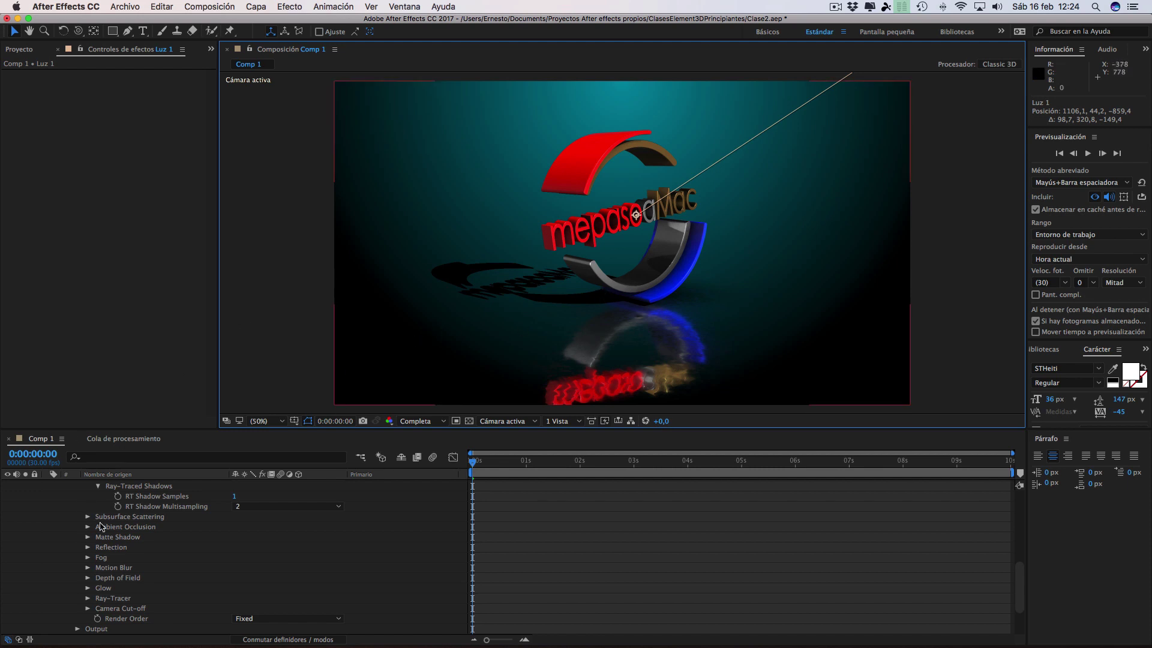
scroll(118, 526, up, 5)
scroll(114, 522, up, 1)
scroll(96, 512, up, 4)
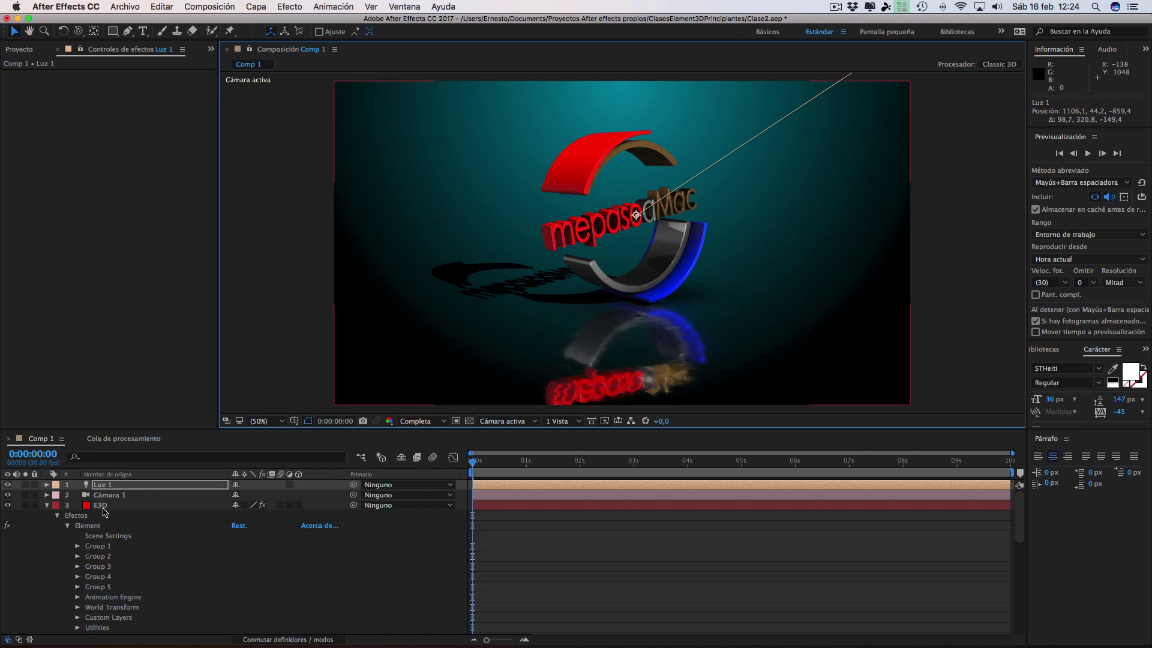
- Show the E3D layer's Element effect and expand its Lighting settings
click(101, 505)
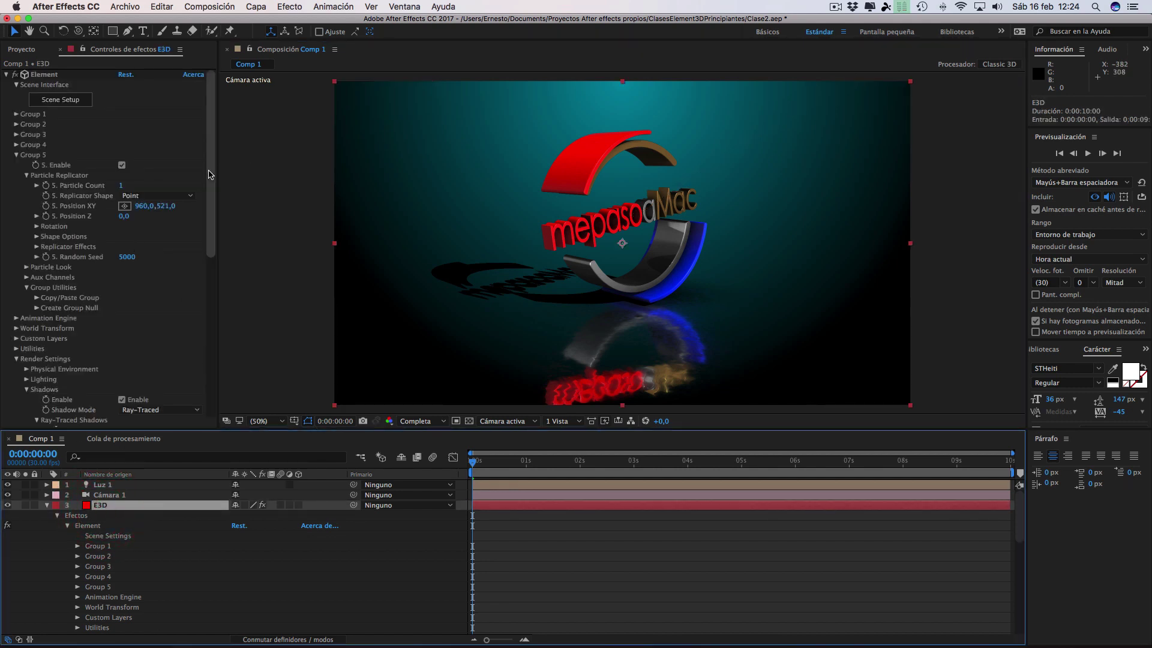
drag(211, 176, 207, 231)
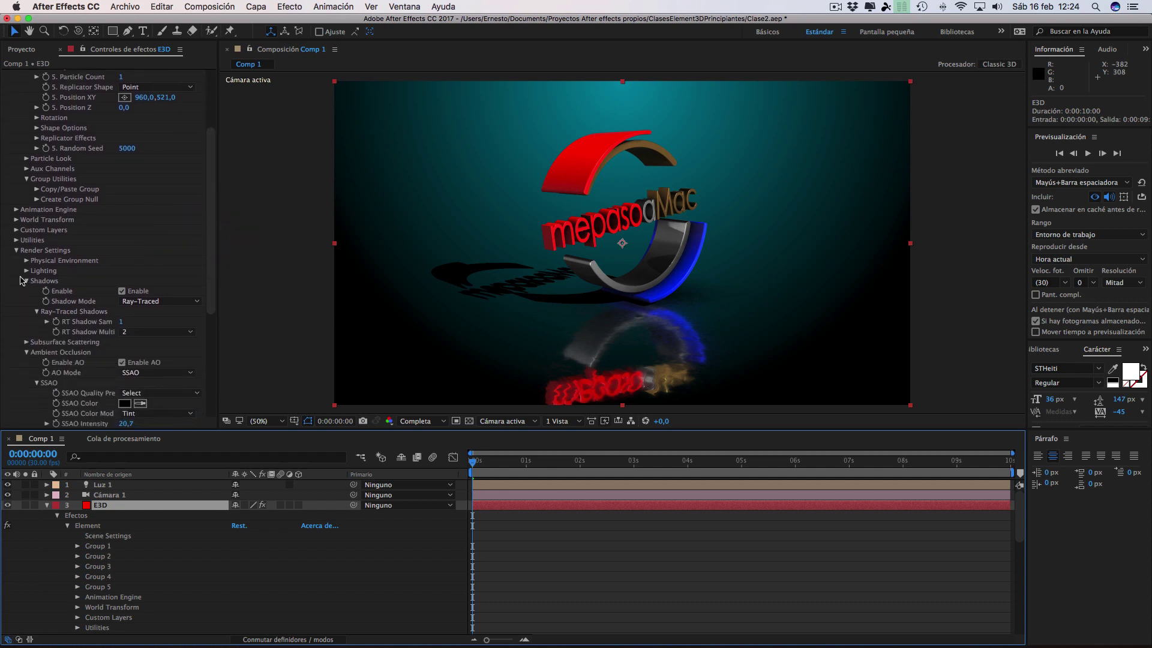
click(26, 271)
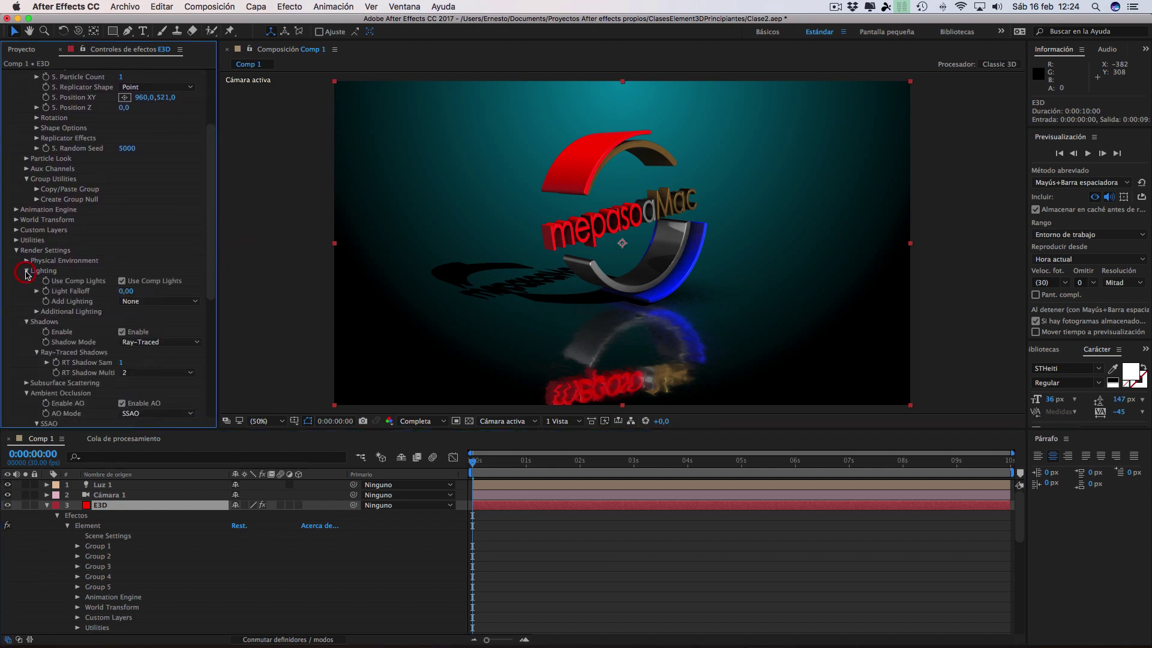
- Try the Single Light and Dramatic presets, then set Add Lighting to None and pick Orbit Camera
click(132, 304)
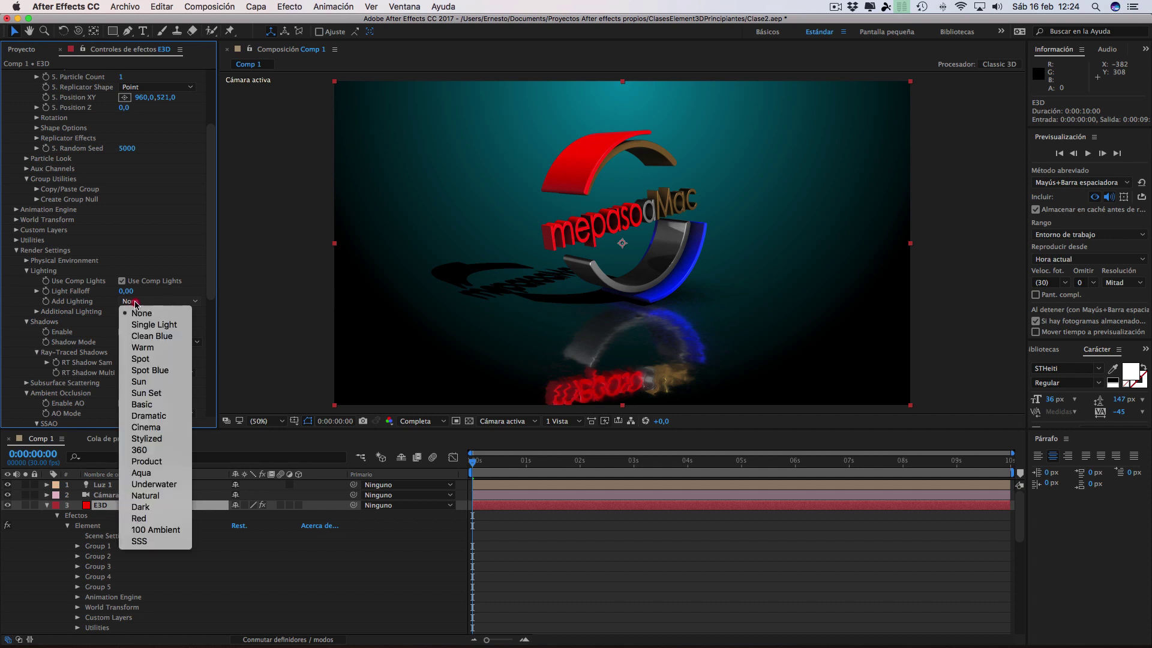
click(156, 325)
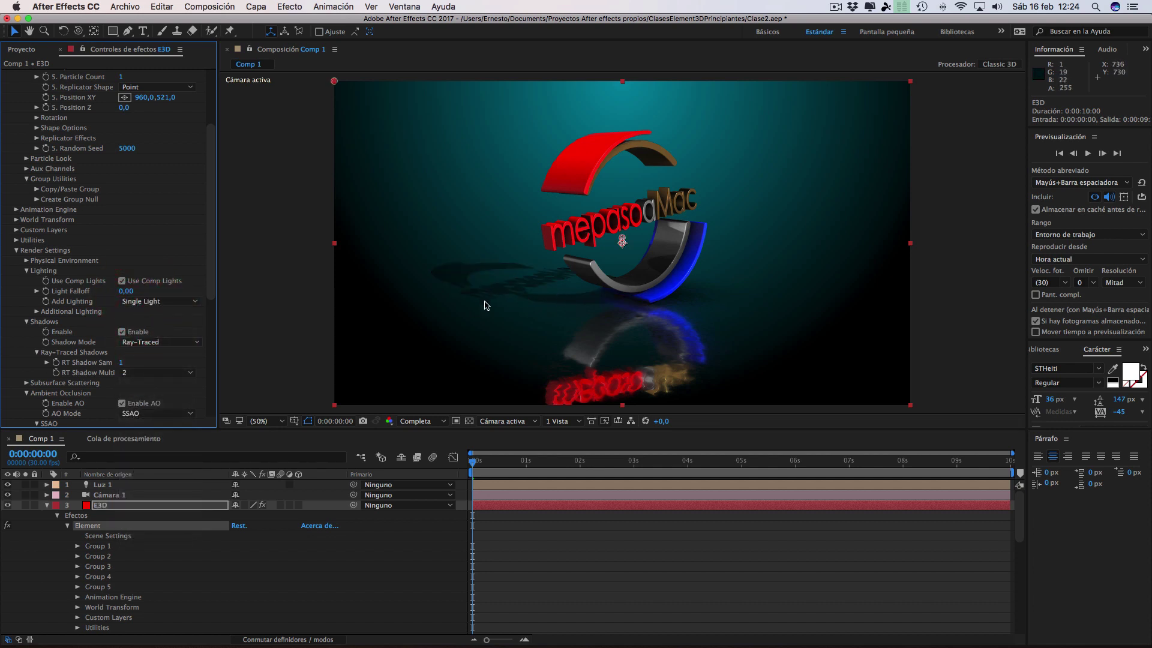
click(160, 305)
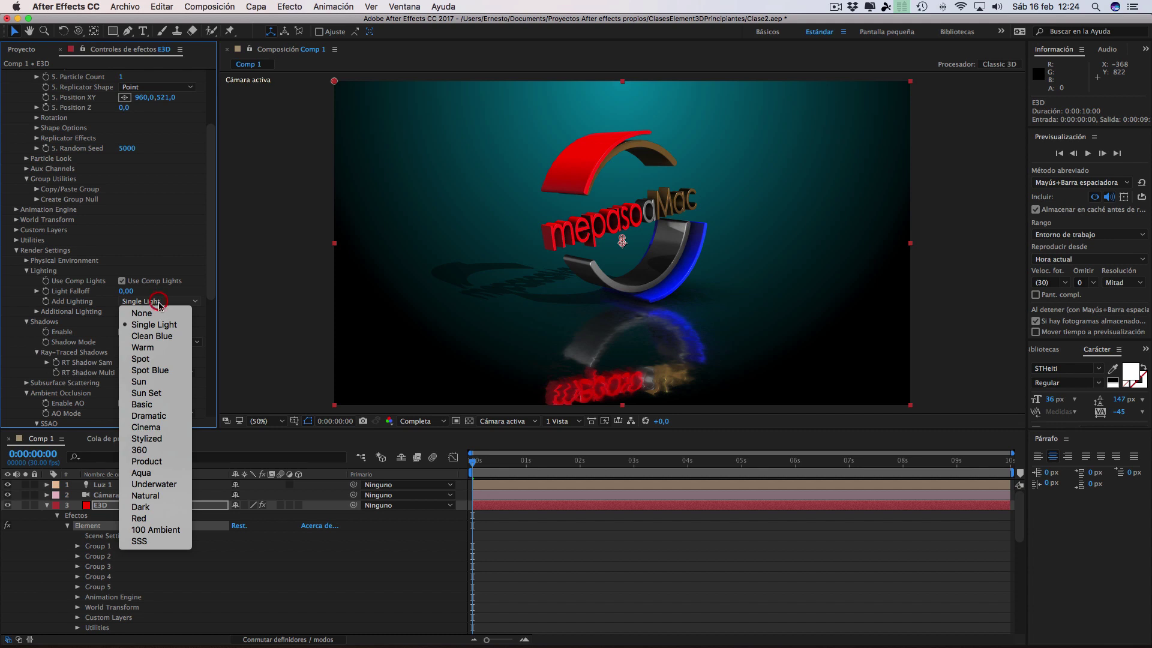
click(153, 414)
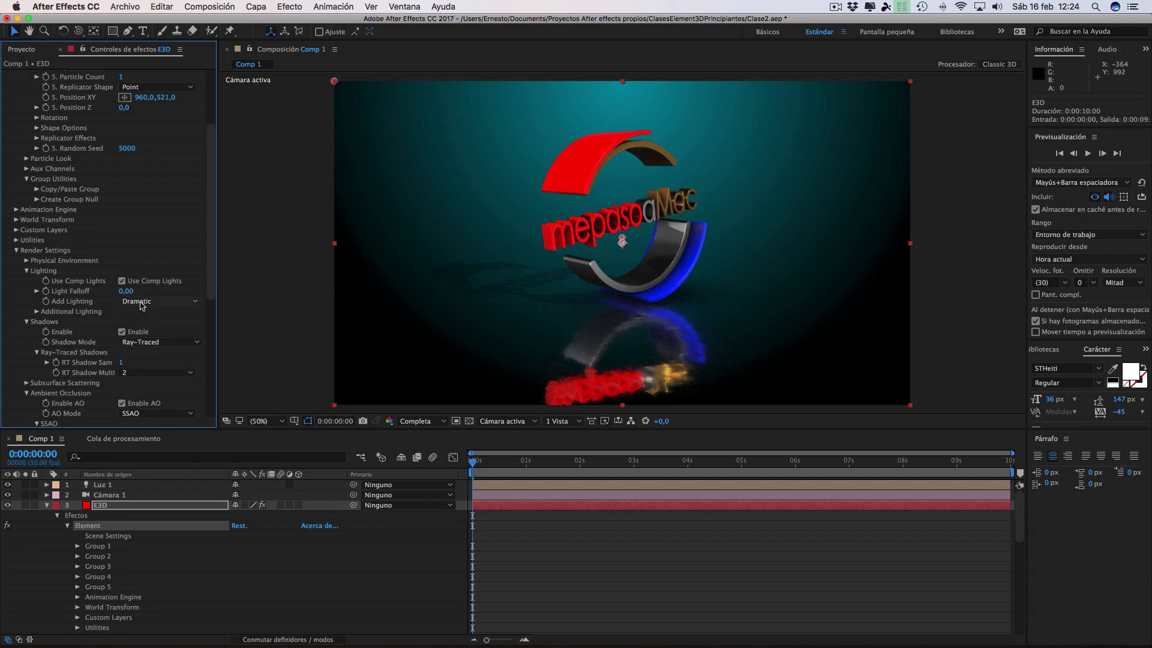
click(141, 306)
click(145, 311)
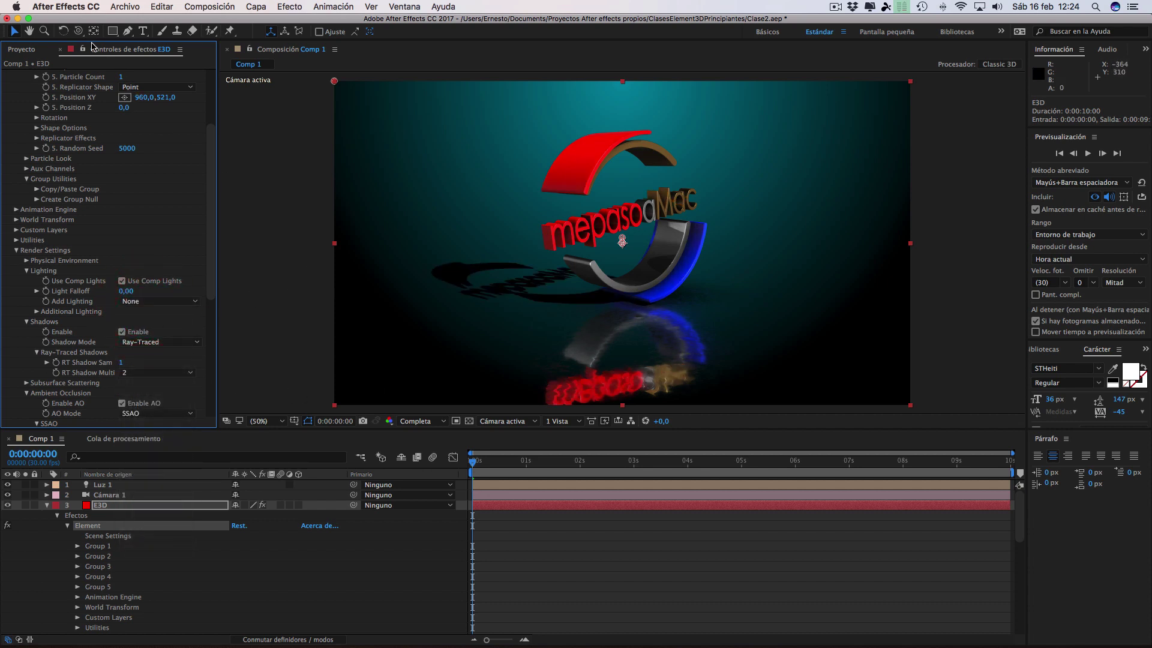
click(78, 30)
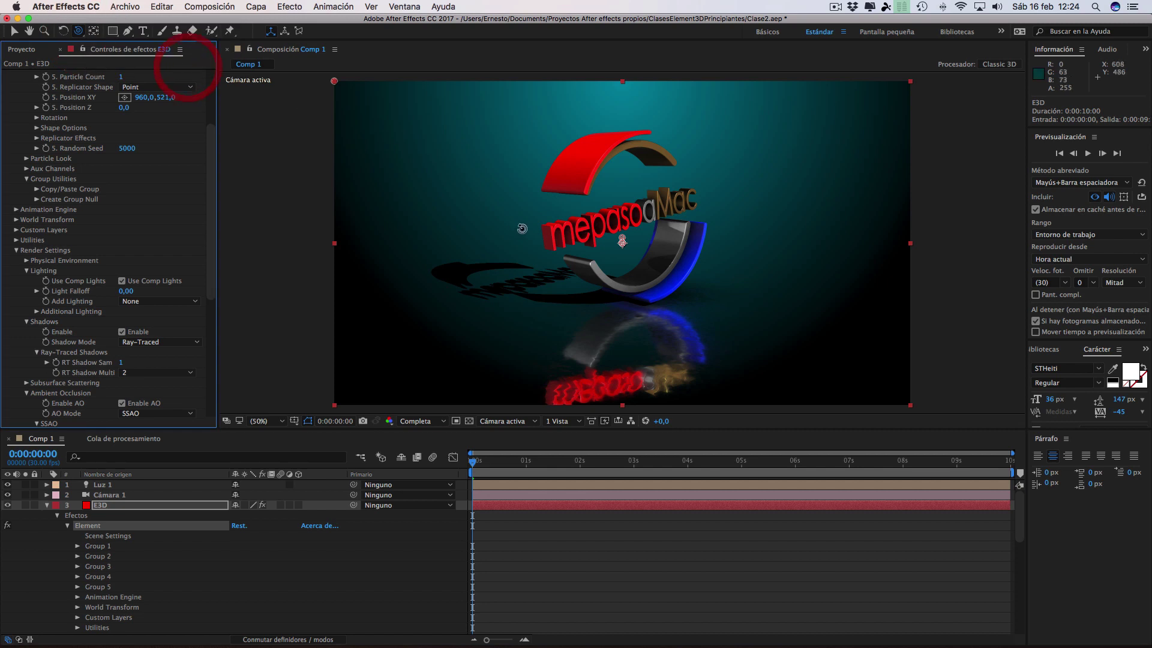
click(550, 231)
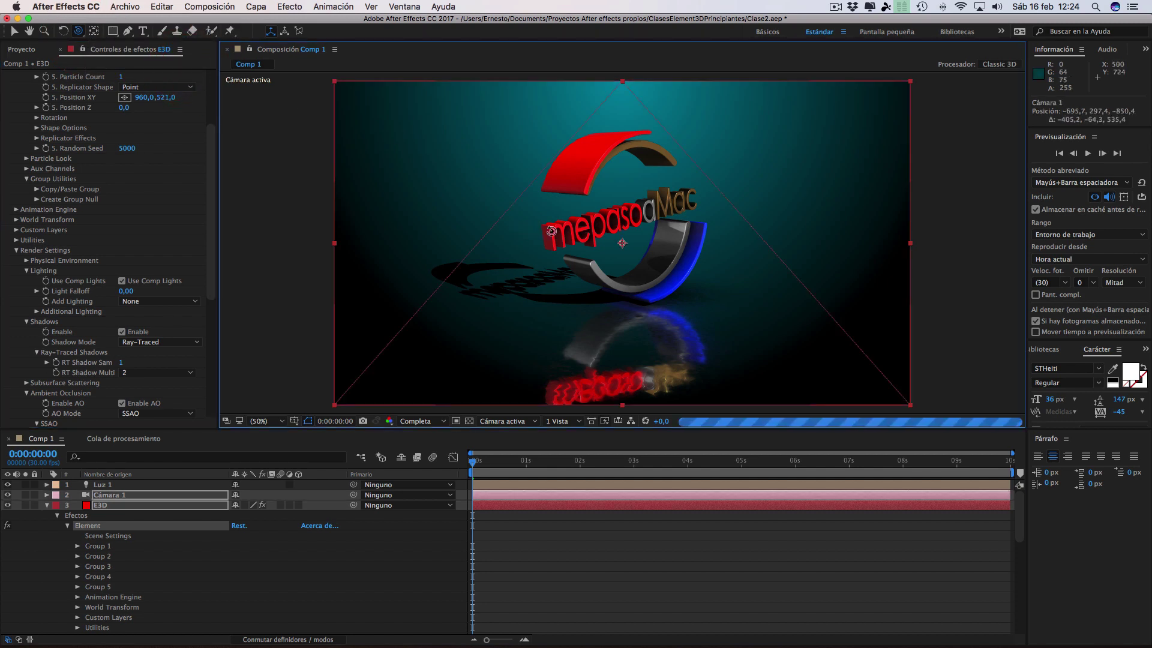
- Orbit the camera to see the logo edge-on and set Add Lighting to Dramatic
drag(551, 230, 675, 234)
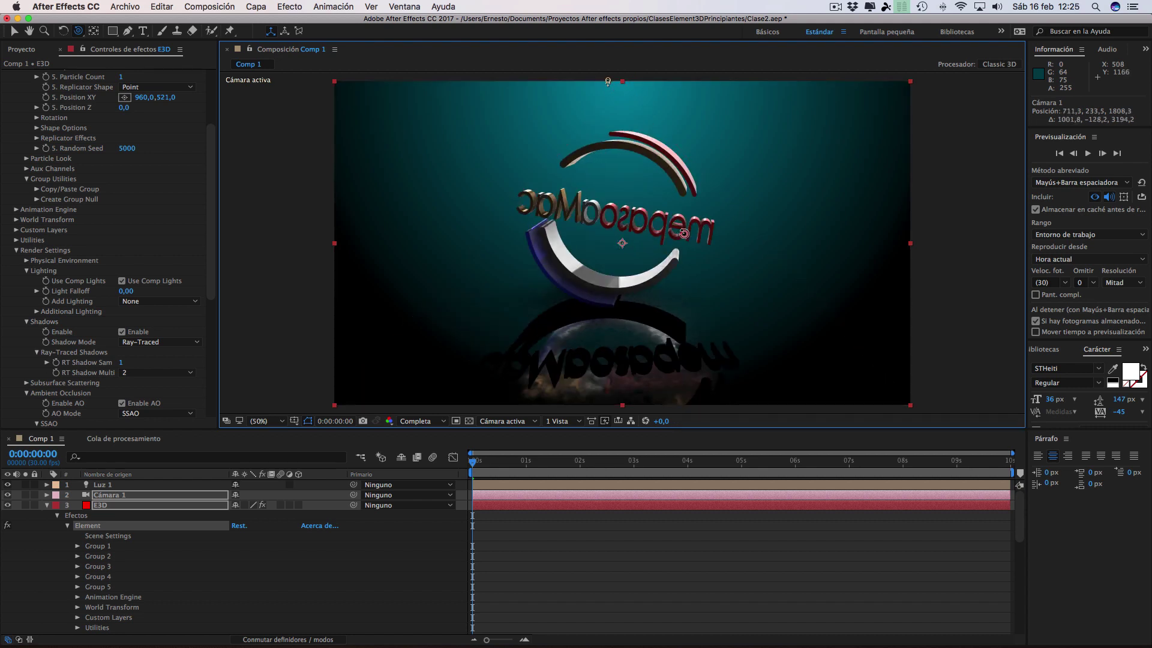
drag(546, 79, 510, 80)
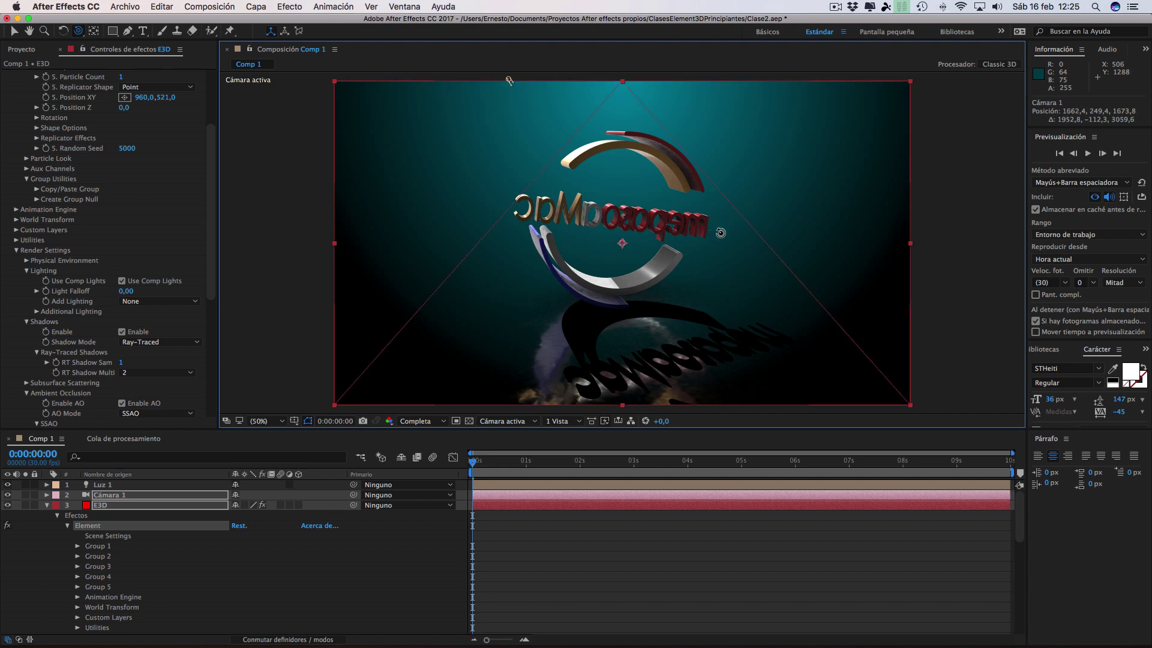
click(153, 302)
click(189, 401)
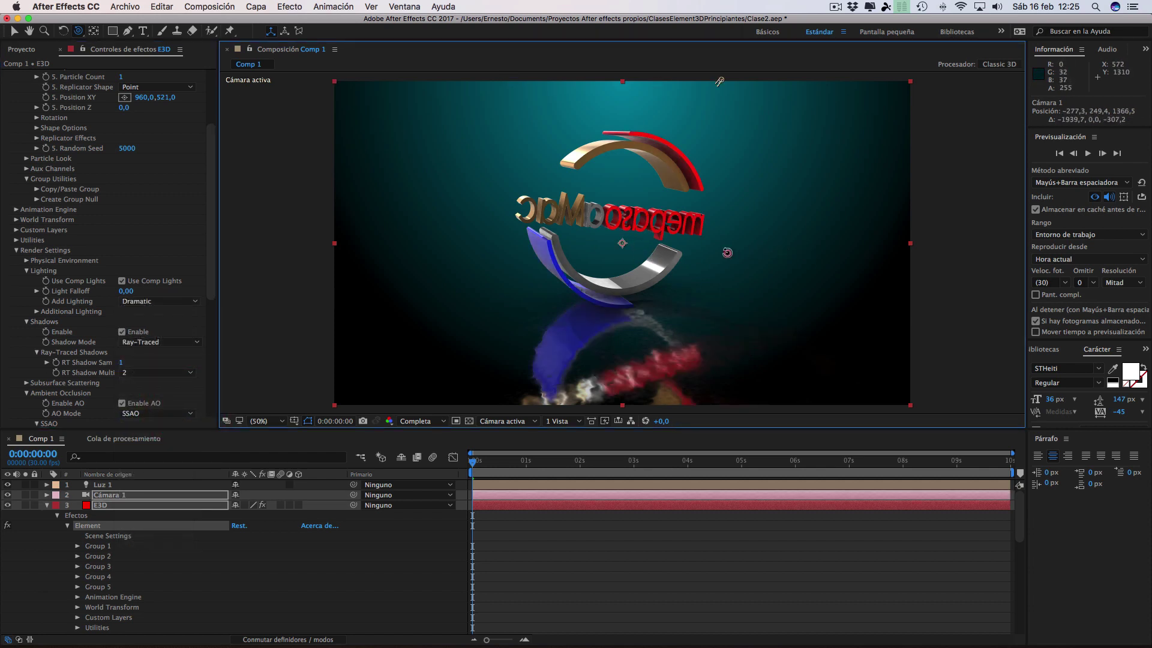
- Orbit the camera to a front view to judge the Dramatic shadows and reflections
drag(733, 252, 666, 252)
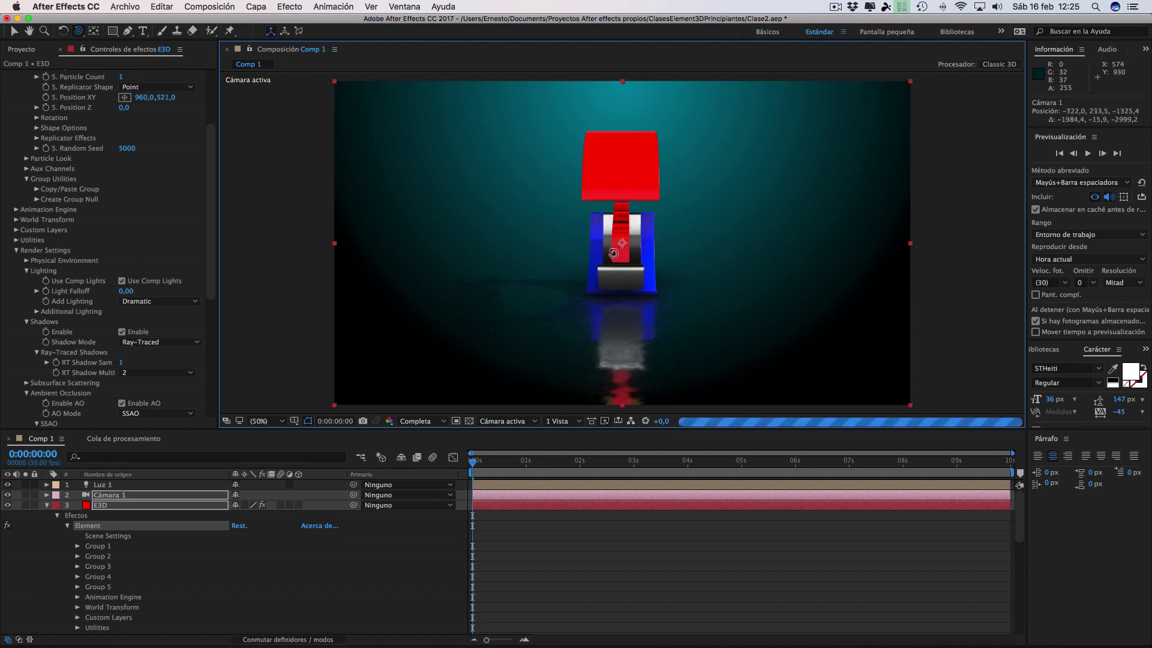
drag(595, 252, 575, 242)
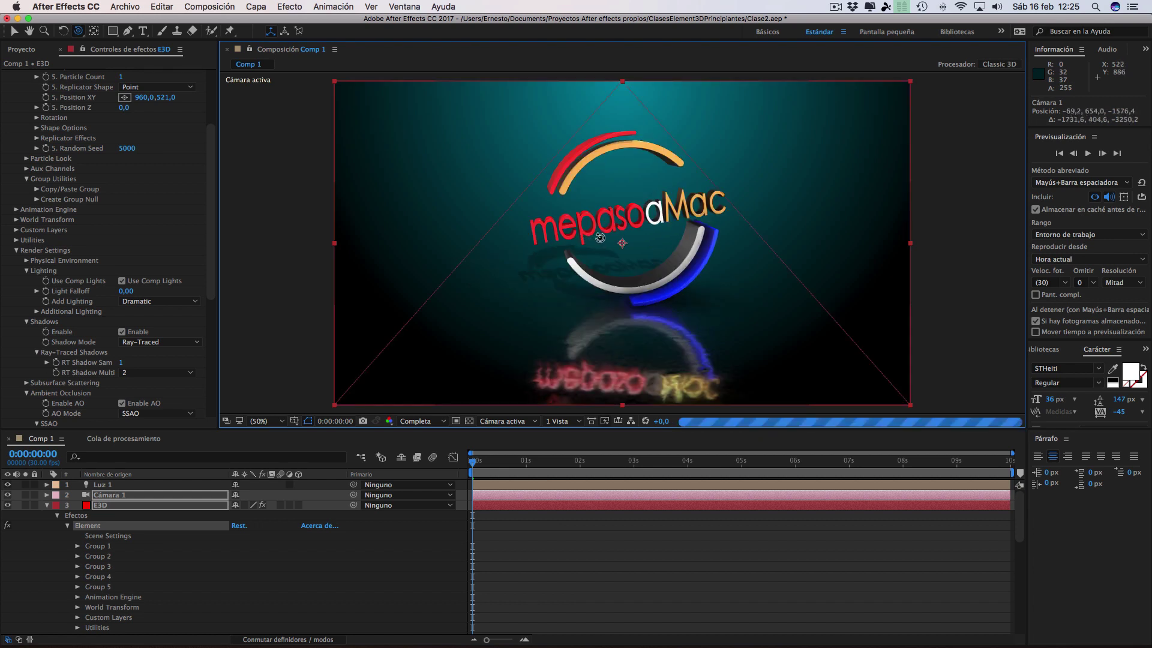
drag(576, 241, 621, 245)
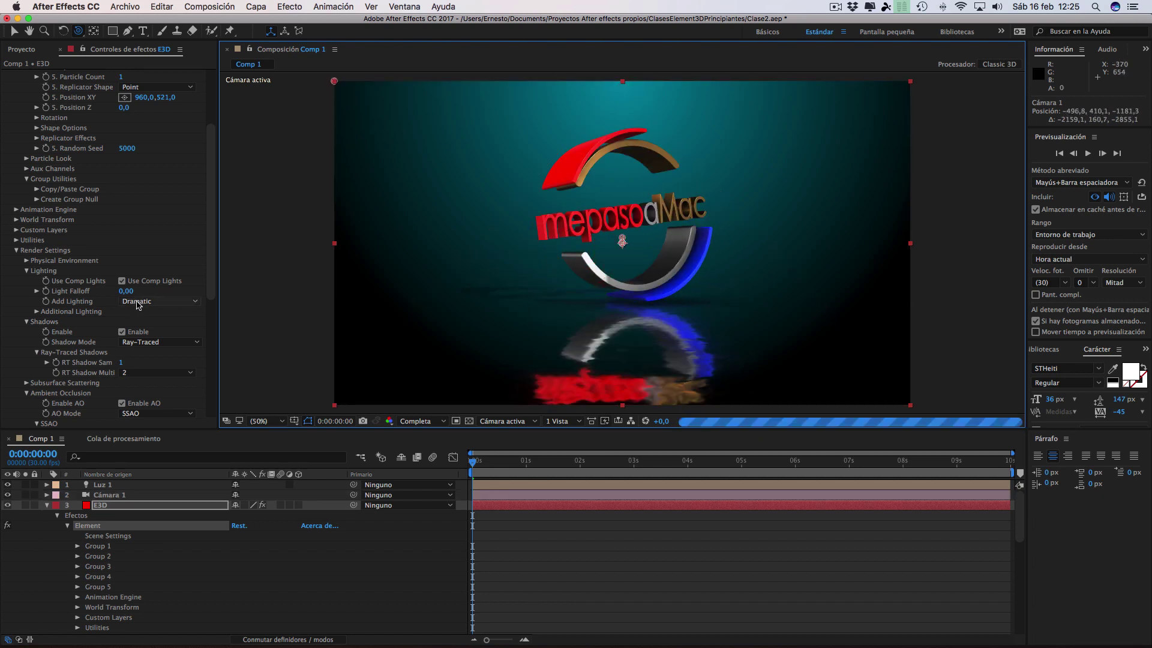
- Switch Add Lighting to Single Light and orbit Camera 1 to check the new lighting
click(136, 301)
click(182, 325)
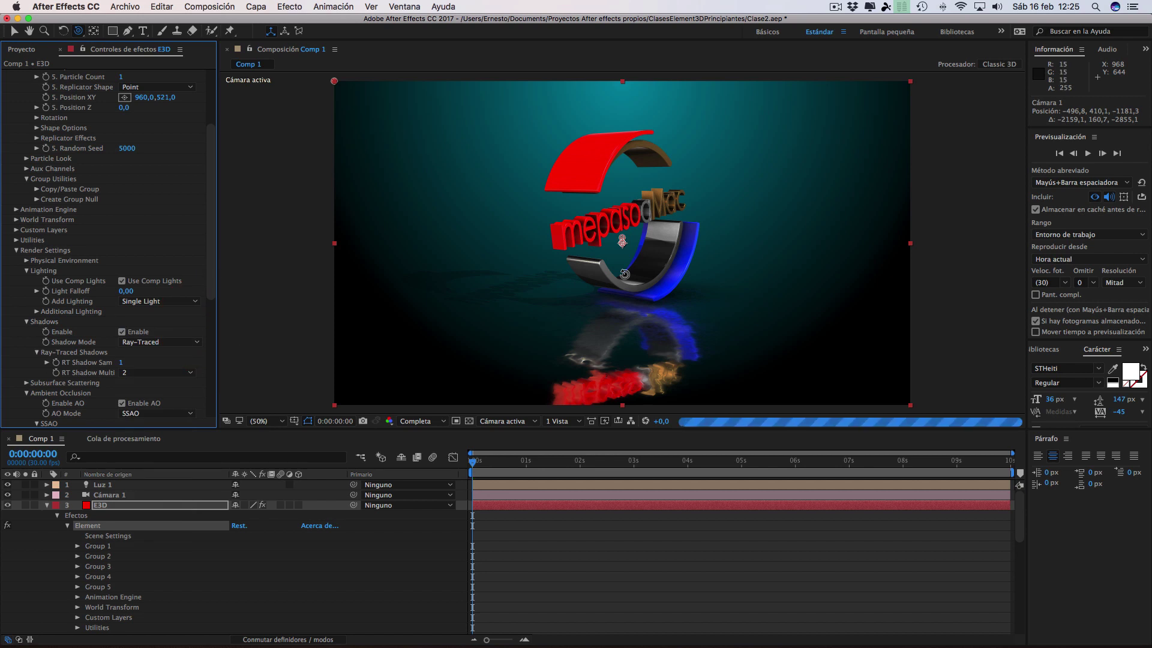
click(700, 270)
mouse_move(699, 270)
mouse_down()
mouse_move(655, 266)
mouse_move(677, 257)
mouse_up()
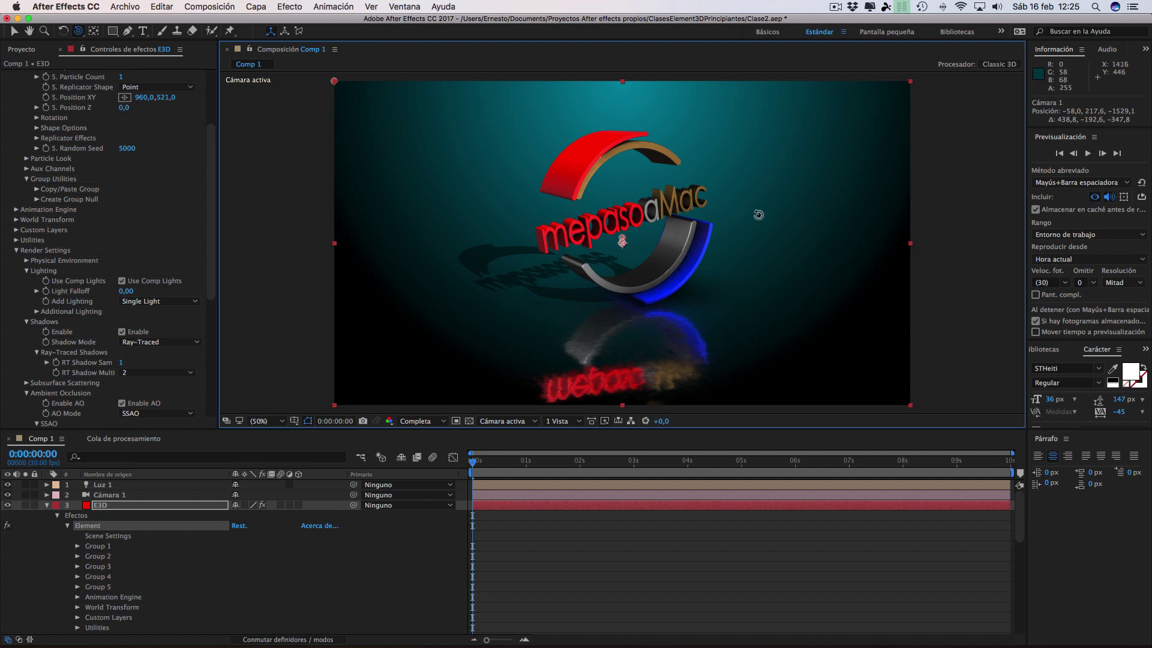
drag(759, 214, 732, 327)
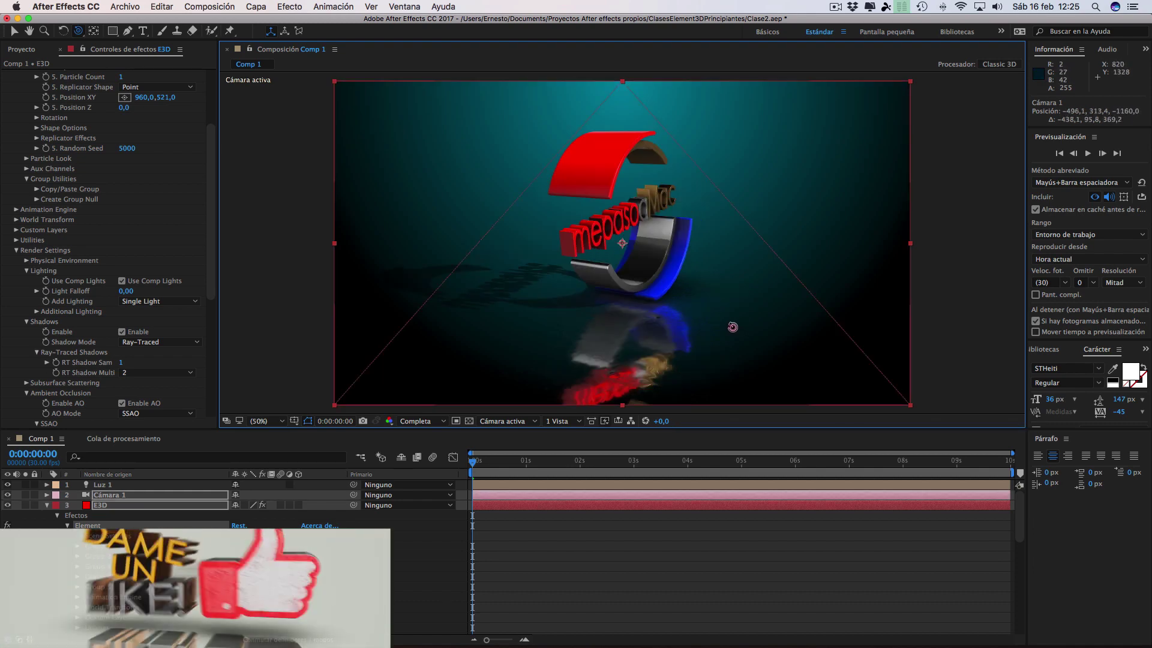
- Collapse the Lighting and Shadows groups to reveal SSAO ambient occlusion, orbiting the camera to the right
drag(733, 327, 717, 326)
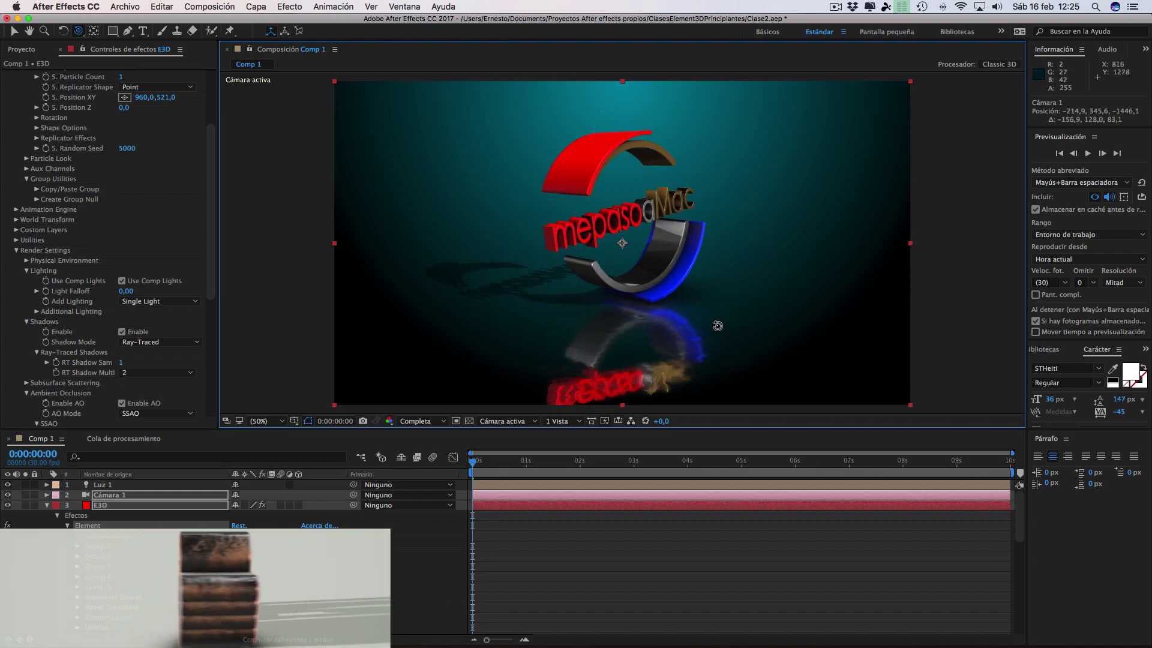
click(717, 325)
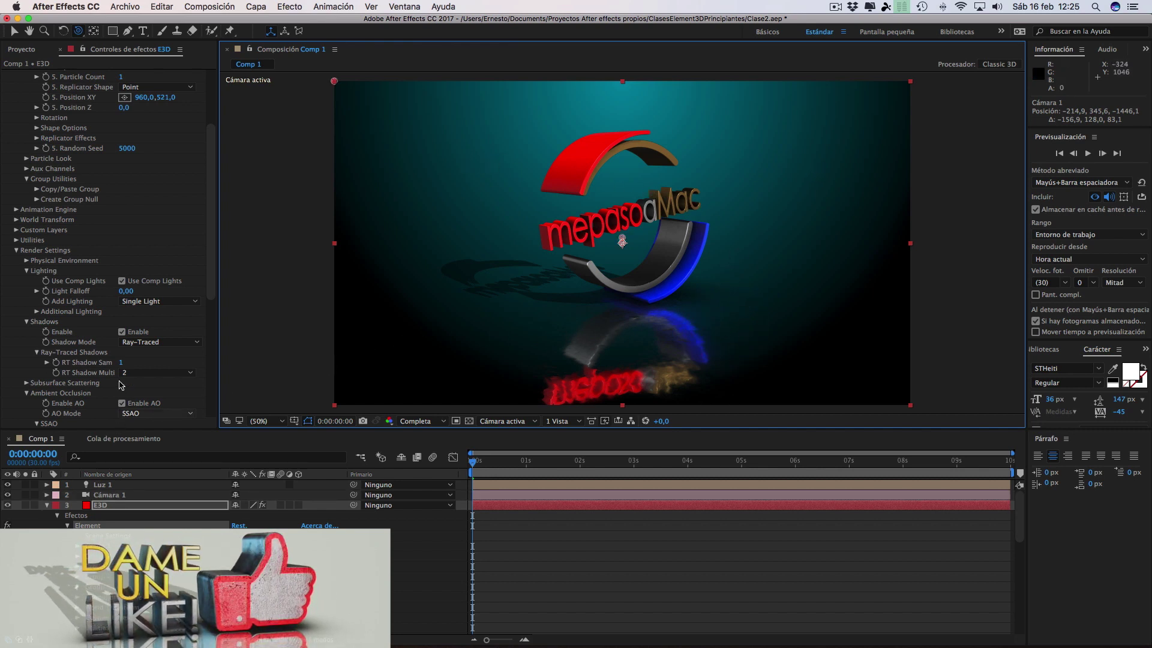
click(27, 270)
click(26, 281)
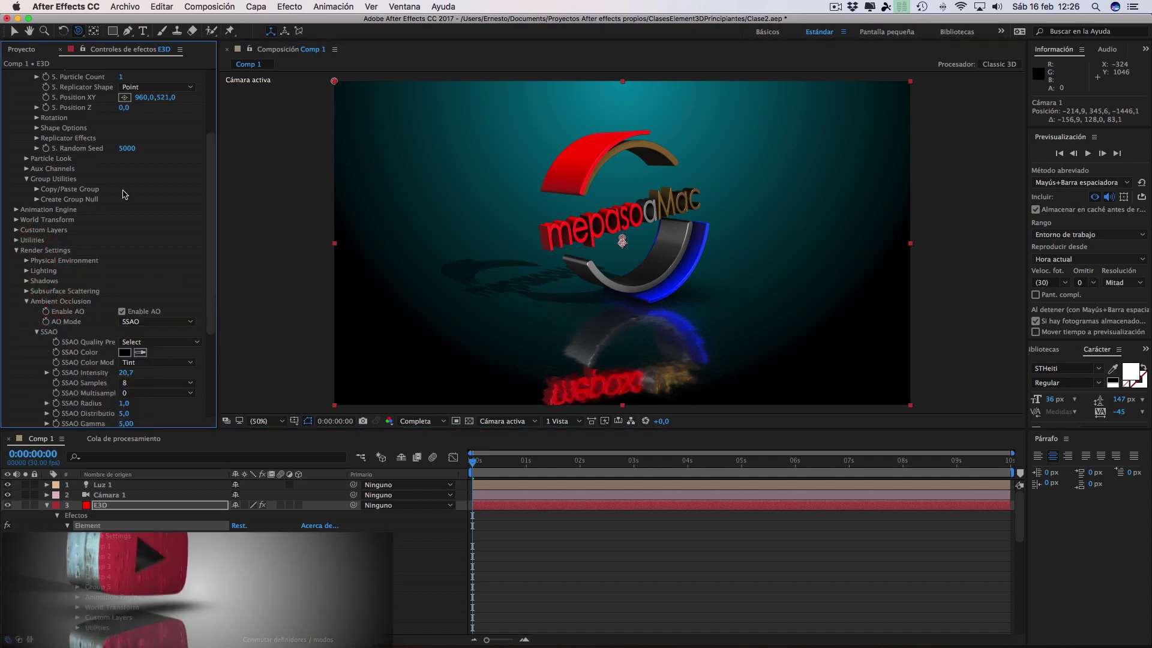
click(668, 293)
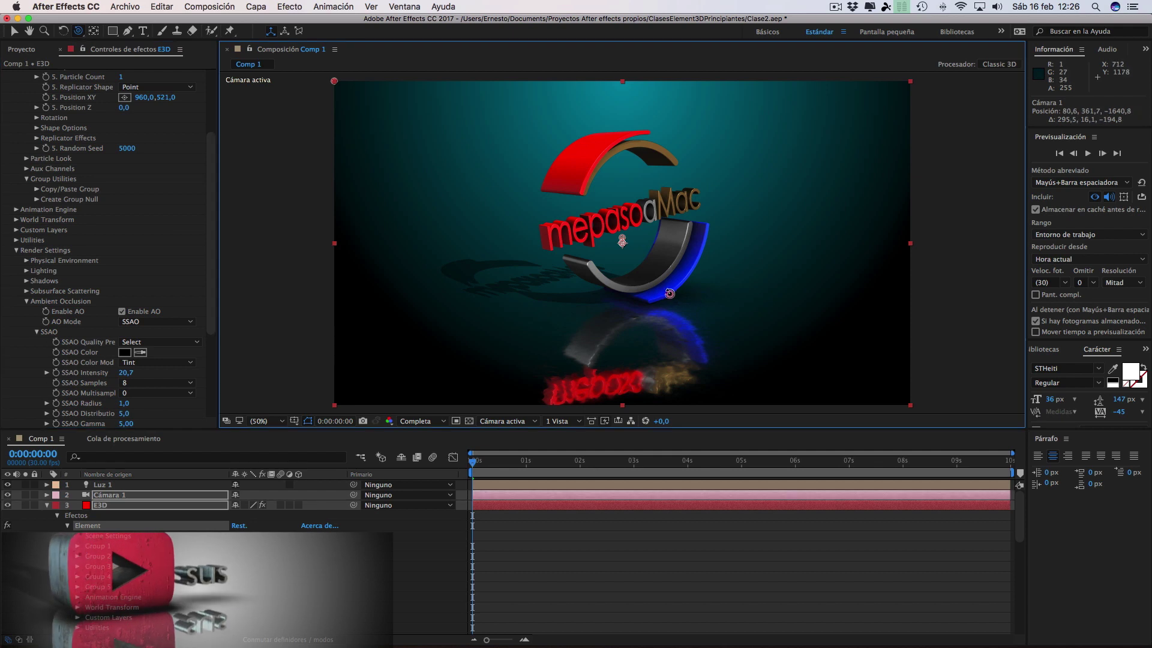
drag(668, 293, 604, 292)
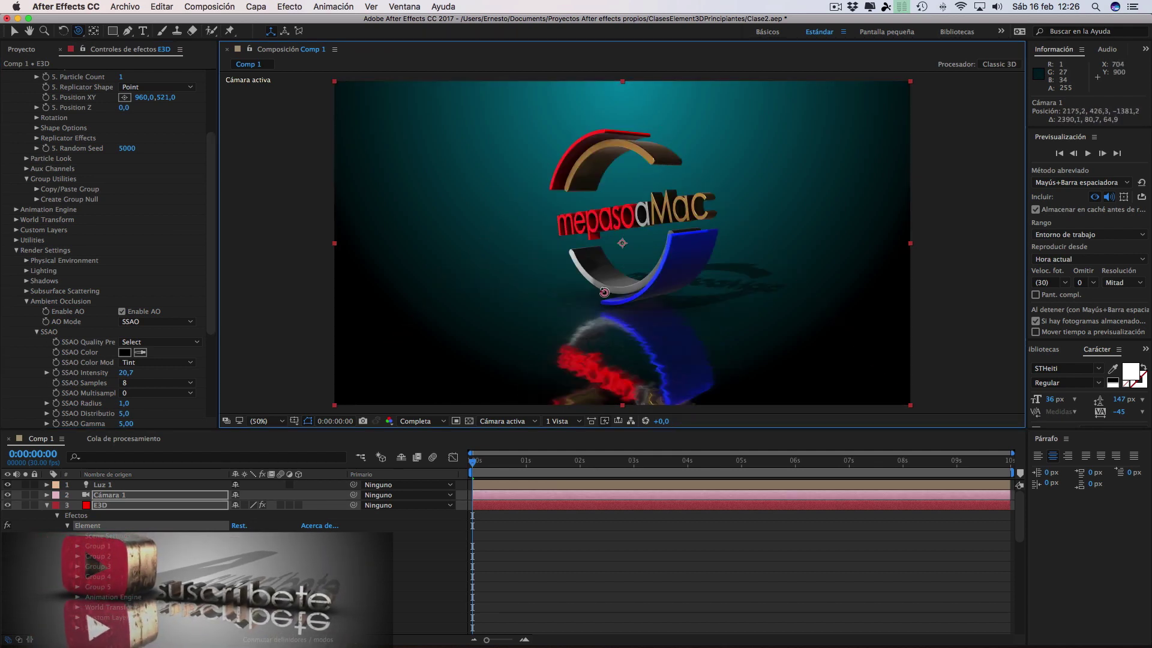